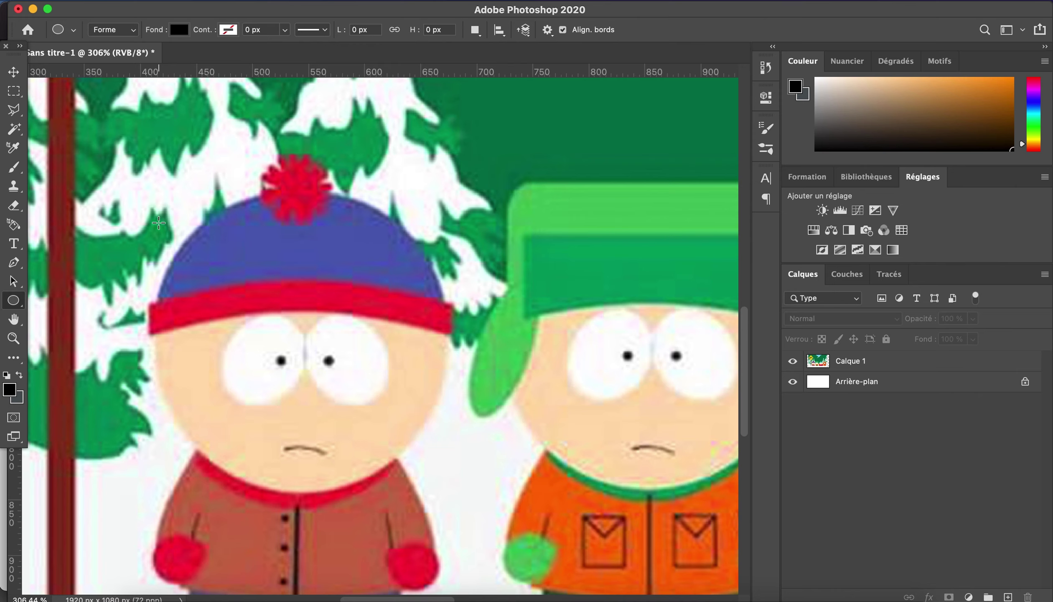
Draw a circle over Stan's head and resize it to fit the head.
{"action": "left_click_drag", "start_coordinate": [430, 447], "coordinate": [453, 495]}
{"action": "left_click", "coordinate": [14, 71]}
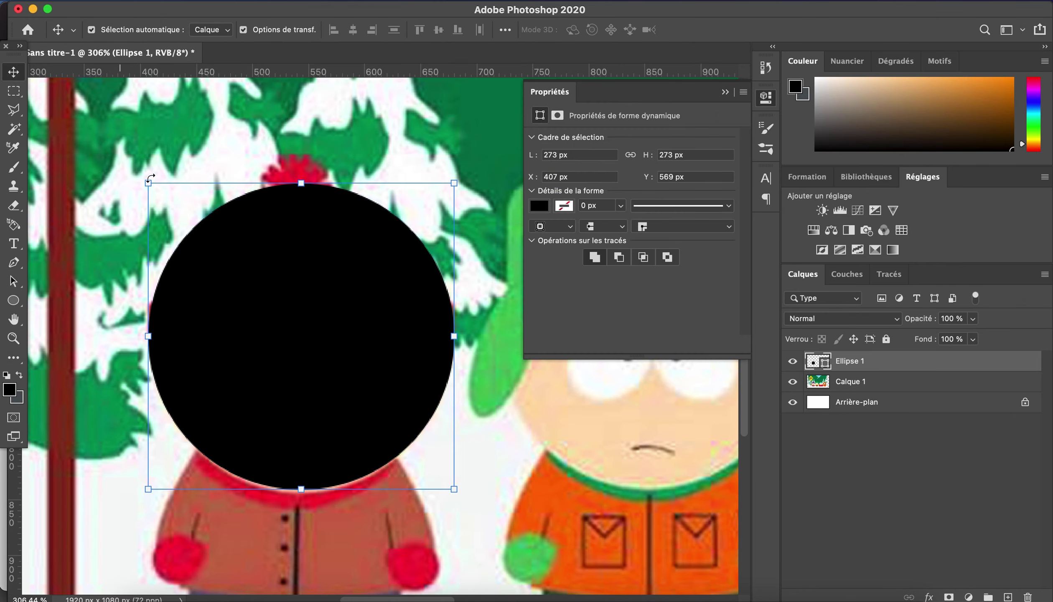
{"action": "left_click_drag", "start_coordinate": [299, 190], "coordinate": [295, 185]}
{"action": "key", "text": "Return"}
{"action": "left_click", "coordinate": [259, 145]}
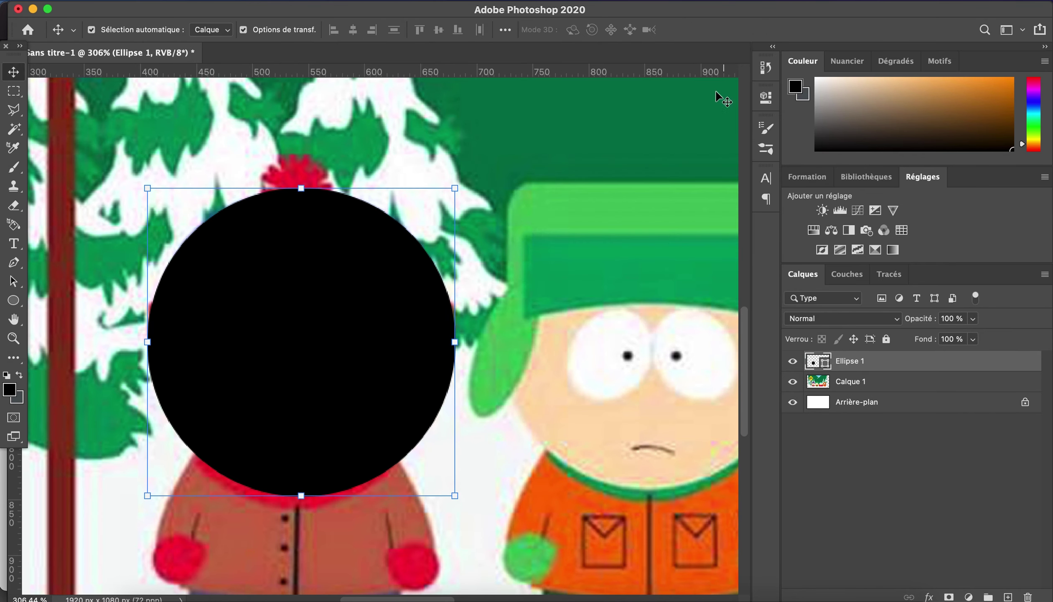
{"action": "left_click", "coordinate": [316, 283]}
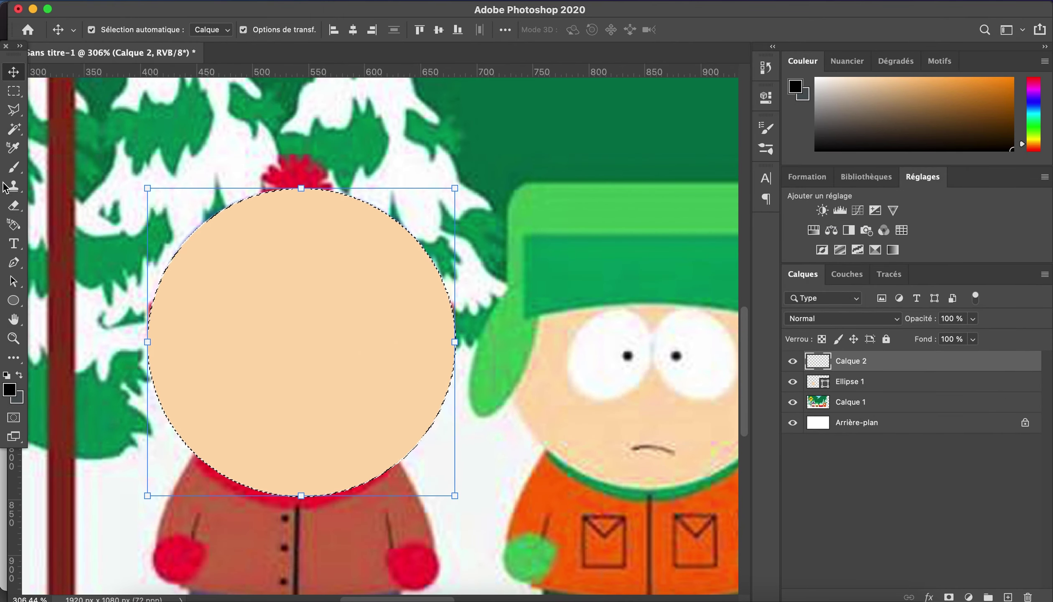
Paint soft brown shading along the circle's right edge with a lowered-opacity brush.
{"action": "left_click_drag", "start_coordinate": [343, 49], "coordinate": [334, 49]}
{"action": "left_click_drag", "start_coordinate": [446, 188], "coordinate": [470, 470]}
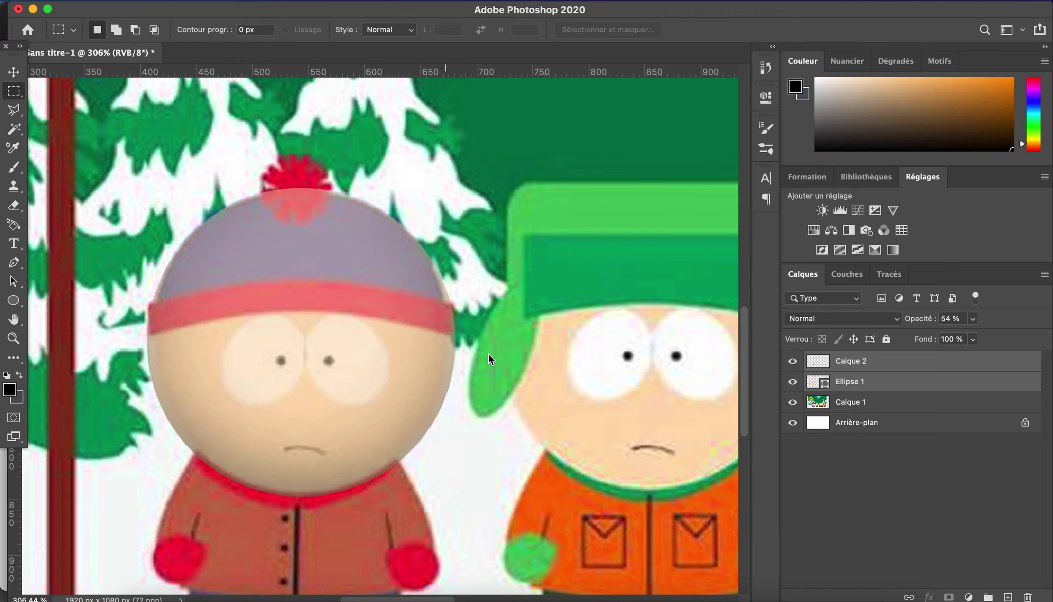
{"action": "left_click", "coordinate": [15, 90]}
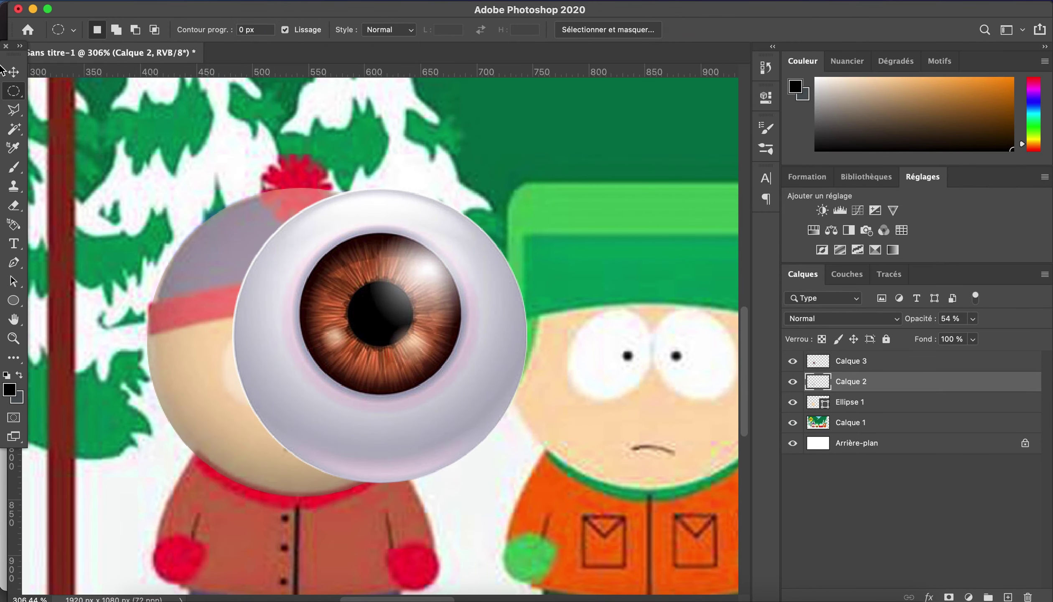
Position the eyeball layer, zoom in, and blur the eye's edge on Calque 3.
{"action": "left_click", "coordinate": [13, 71]}
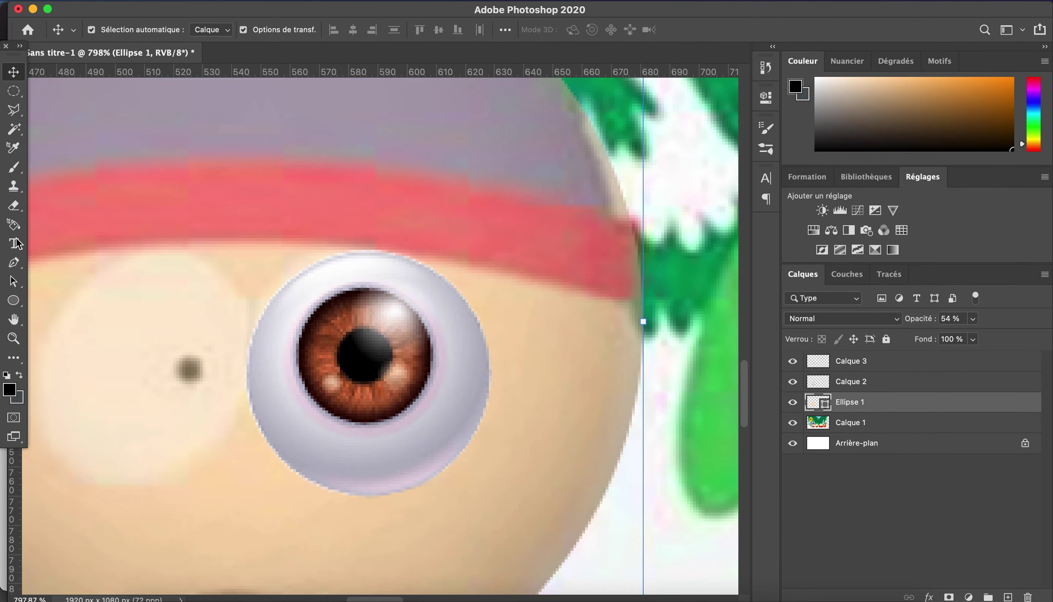
{"action": "key", "text": "i"}
{"action": "left_click", "coordinate": [13, 357]}
{"action": "left_click", "coordinate": [76, 424]}
{"action": "left_click", "coordinate": [113, 29]}
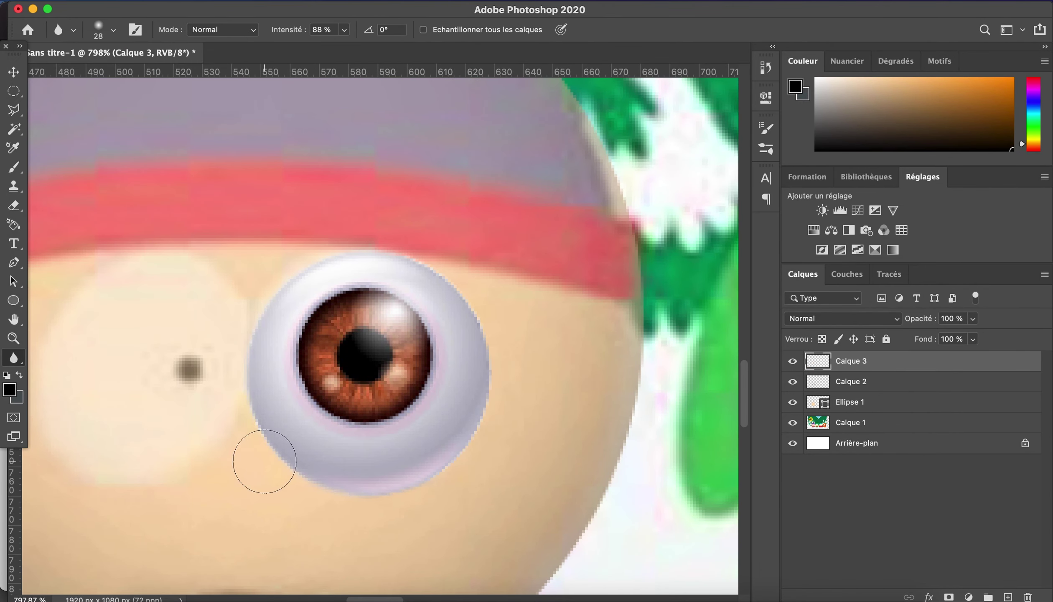
Duplicate the eye, flip the copy horizontally, and move it left as the second eye.
{"action": "key", "text": "m"}
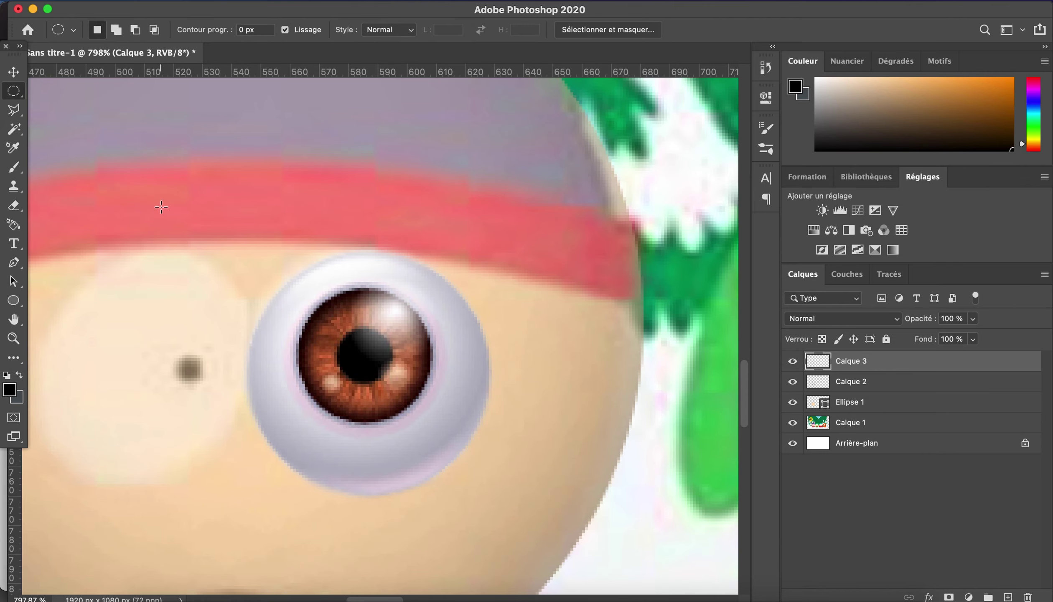
{"action": "scroll", "coordinate": [505, 205], "scroll_direction": "down", "scroll_amount": 5}
{"action": "key", "text": "v"}
{"action": "key", "text": "super+j"}
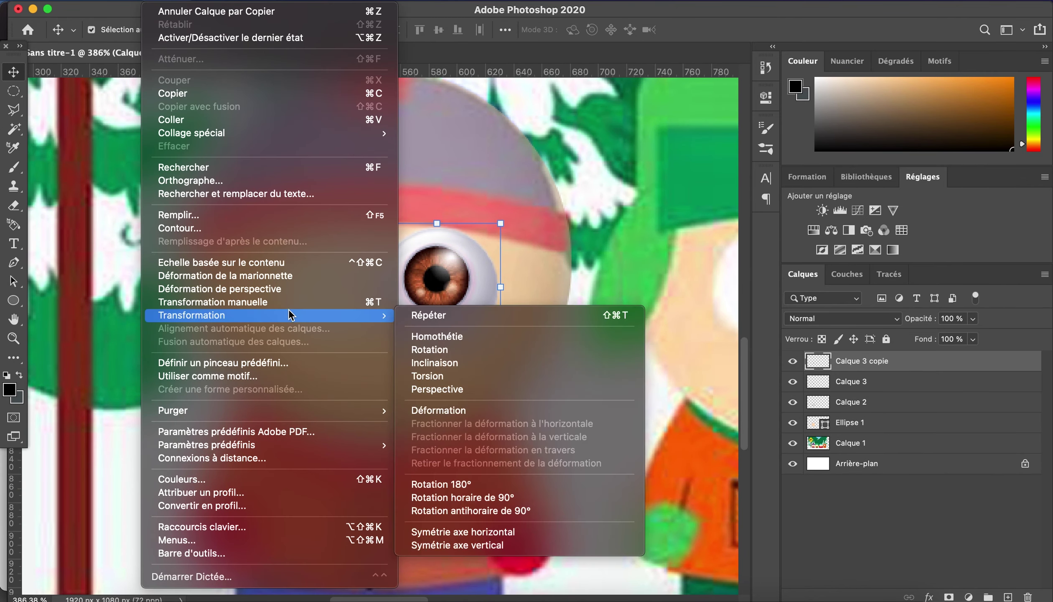
{"action": "left_click", "coordinate": [439, 529]}
{"action": "left_click_drag", "start_coordinate": [458, 288], "coordinate": [340, 288]}
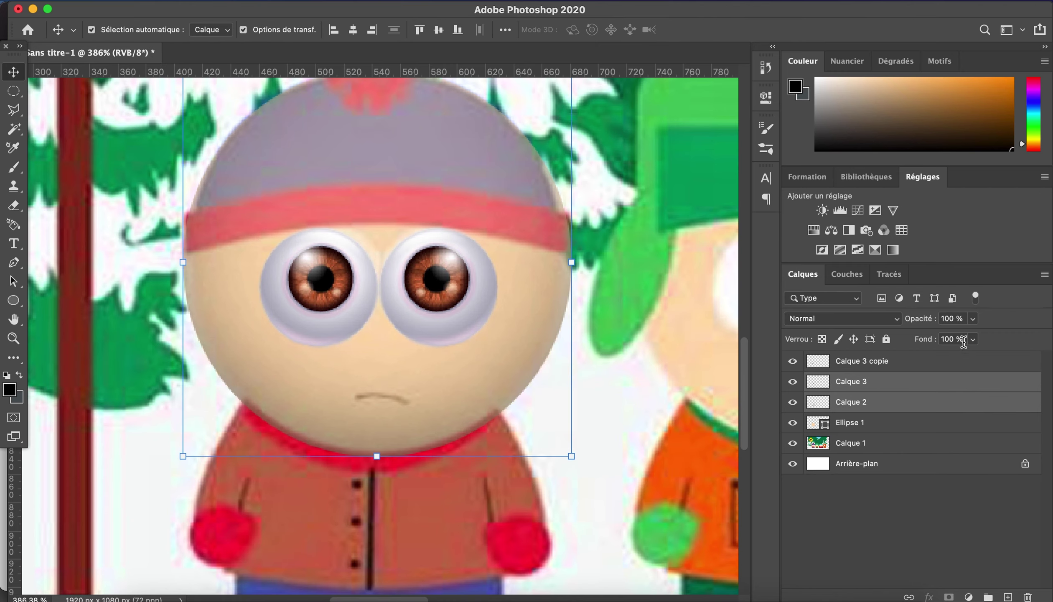
Merge the head circle into the skin layer Calque 2.
{"action": "left_click", "coordinate": [851, 442]}
{"action": "scroll", "coordinate": [365, 160], "scroll_direction": "down", "scroll_amount": 3}
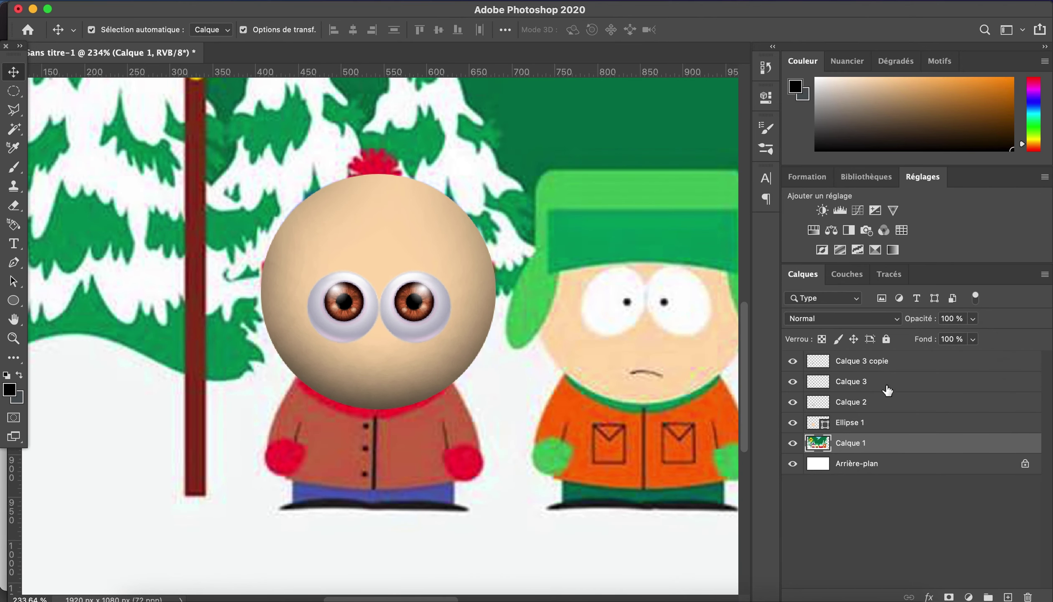
{"action": "left_click", "coordinate": [877, 402]}
{"action": "left_click", "coordinate": [869, 422], "text": "shift"}
{"action": "key", "text": "super+e"}
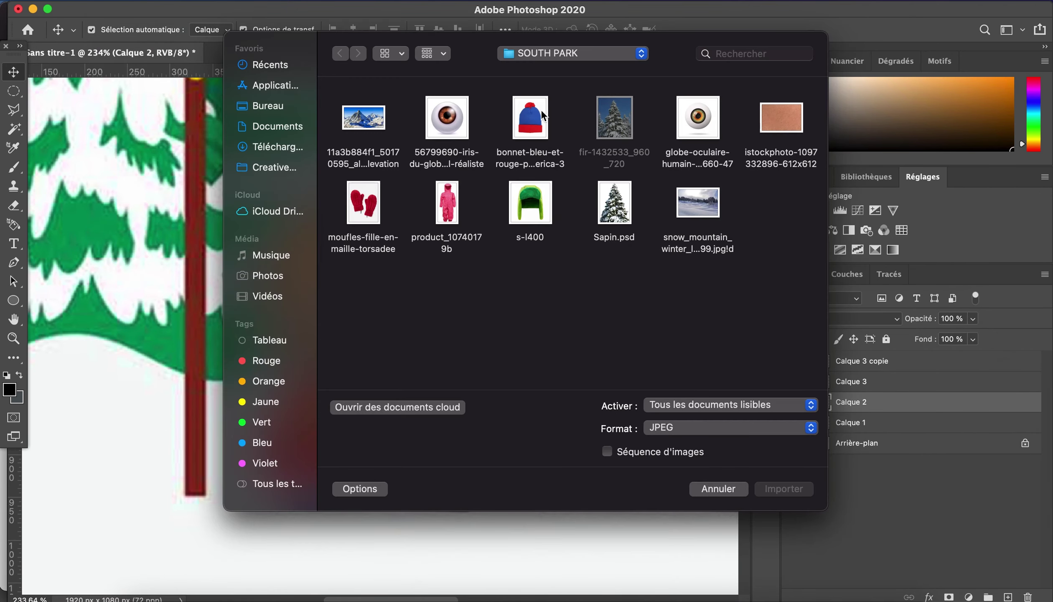
Place the bonnet image, squash it to fit over Stan's head, and hide Calque 2.
{"action": "double_click", "coordinate": [529, 118]}
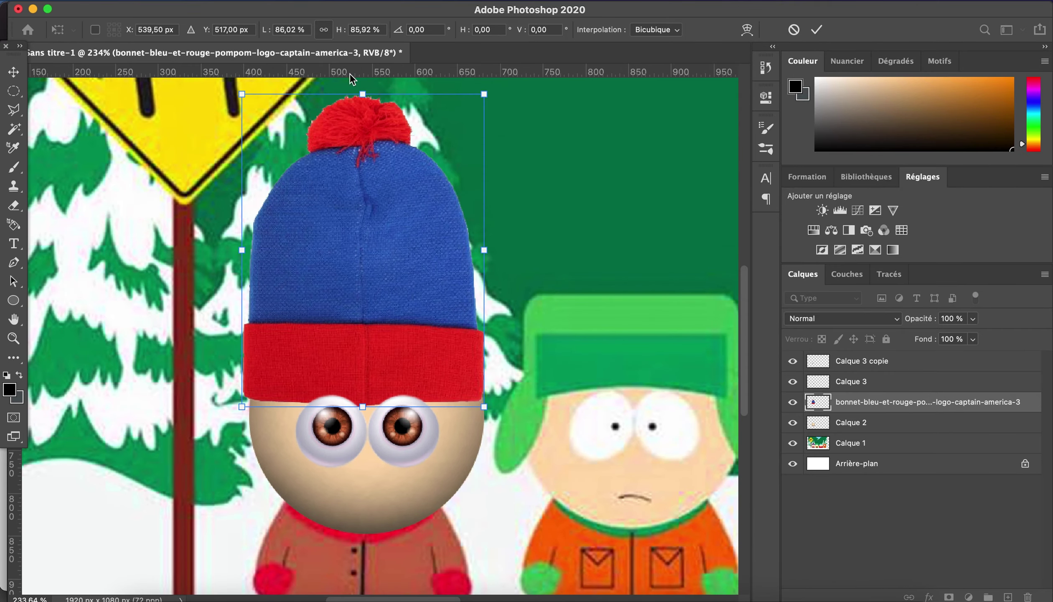
{"action": "left_click_drag", "start_coordinate": [366, 84], "coordinate": [366, 232]}
{"action": "left_click_drag", "start_coordinate": [397, 336], "coordinate": [400, 345]}
{"action": "key", "text": "Return"}
{"action": "left_click", "coordinate": [793, 422]}
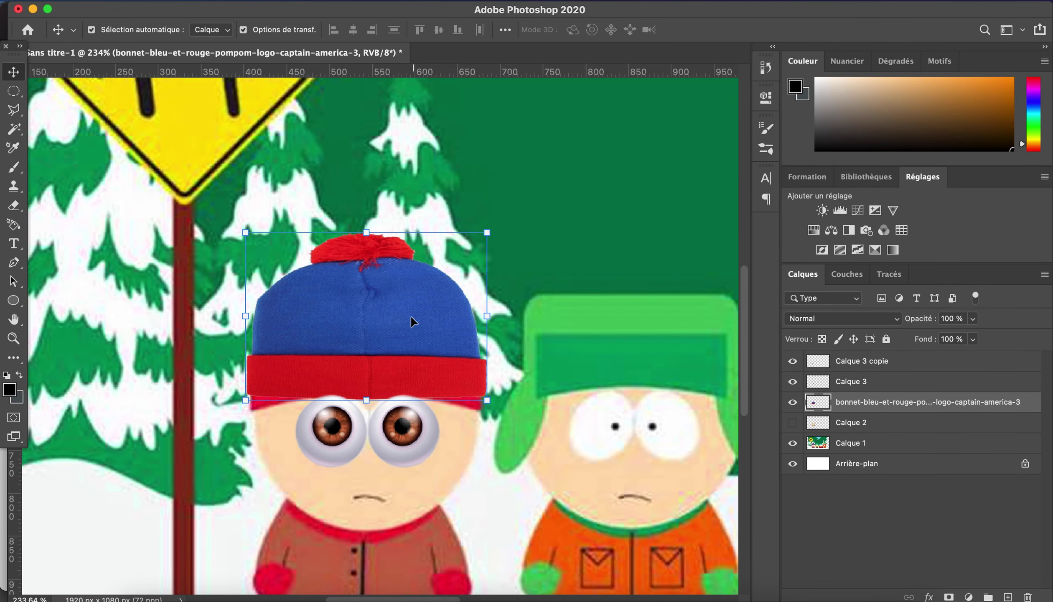
{"action": "scroll", "coordinate": [413, 321], "scroll_direction": "up", "scroll_amount": 3}
Warp the bonnet with Déformation so its brim curves around the head.
{"action": "left_click", "coordinate": [158, 2]}
{"action": "left_click", "coordinate": [213, 301]}
{"action": "left_click", "coordinate": [158, 2]}
{"action": "left_click", "coordinate": [414, 340]}
{"action": "left_click_drag", "start_coordinate": [147, 308], "coordinate": [151, 343]}
{"action": "left_click_drag", "start_coordinate": [565, 309], "coordinate": [565, 348]}
{"action": "mouse_move", "coordinate": [287, 308]}
{"action": "left_mouse_down"}
{"action": "mouse_move", "coordinate": [286, 230]}
{"action": "mouse_move", "coordinate": [288, 263]}
{"action": "left_mouse_up"}
{"action": "left_click_drag", "start_coordinate": [427, 309], "coordinate": [425, 286]}
{"action": "scroll", "coordinate": [425, 286], "scroll_direction": "up", "scroll_amount": 3}
{"action": "left_click_drag", "start_coordinate": [157, 135], "coordinate": [171, 140]}
{"action": "key", "text": "Return"}
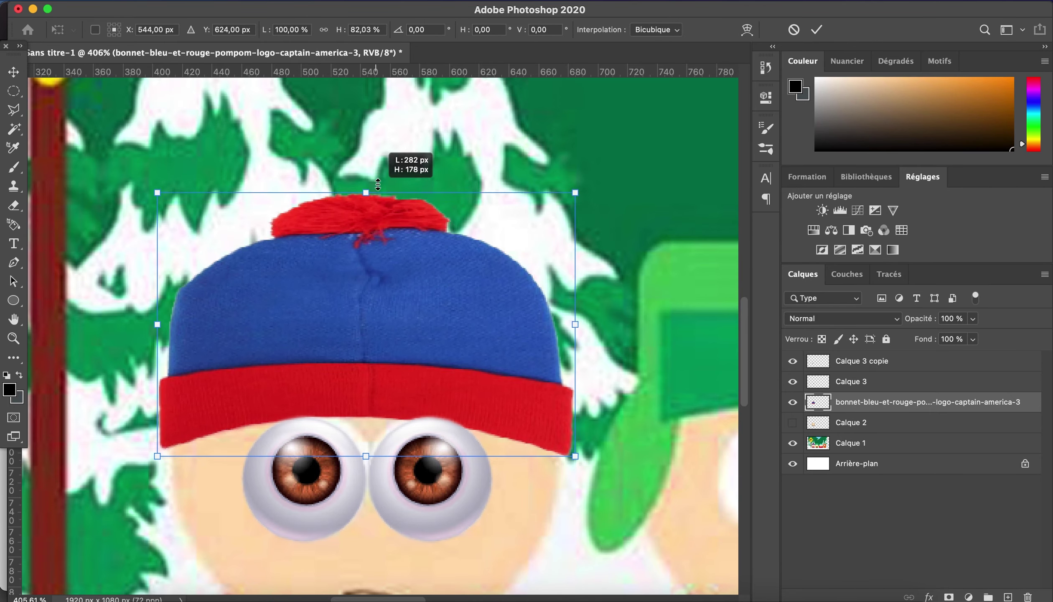
Show the skin layer Calque 2 again and place the skin texture image.
{"action": "key", "text": "ctrl+minus"}
{"action": "left_click", "coordinate": [348, 522]}
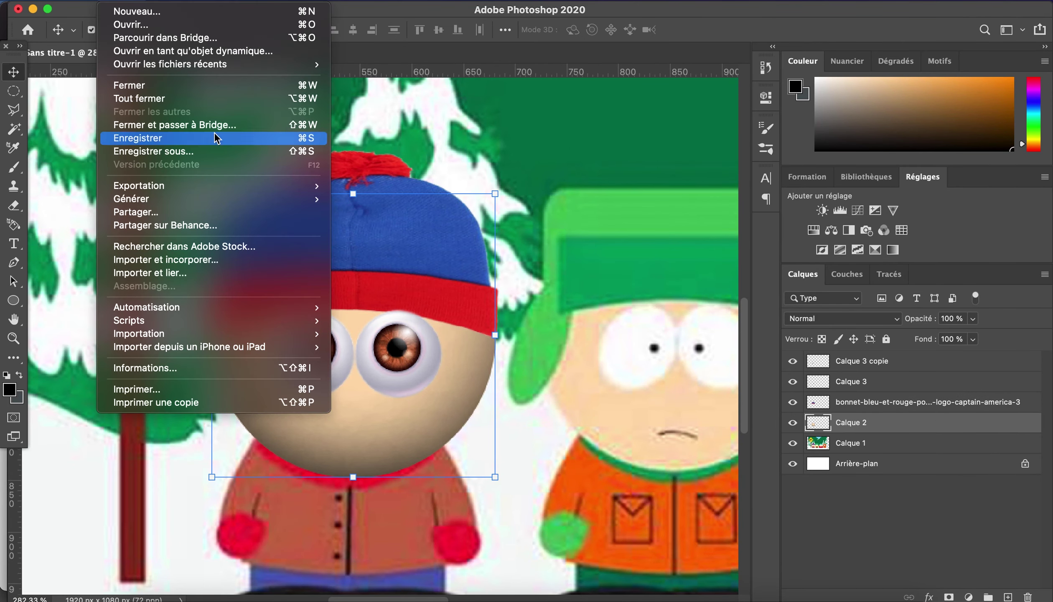
{"action": "left_click", "coordinate": [165, 260]}
{"action": "double_click", "coordinate": [786, 122]}
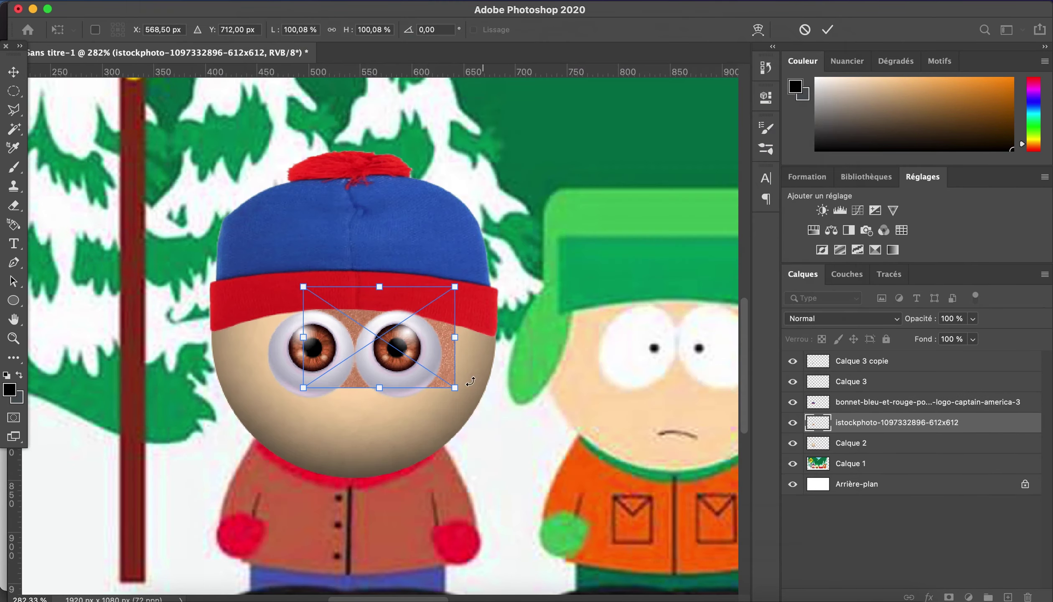
Enlarge the skin texture over the face, copy it to Calque 4, and blend it in Lumière tamisée.
{"action": "left_click_drag", "start_coordinate": [382, 387], "coordinate": [378, 499]}
{"action": "key", "text": "Return"}
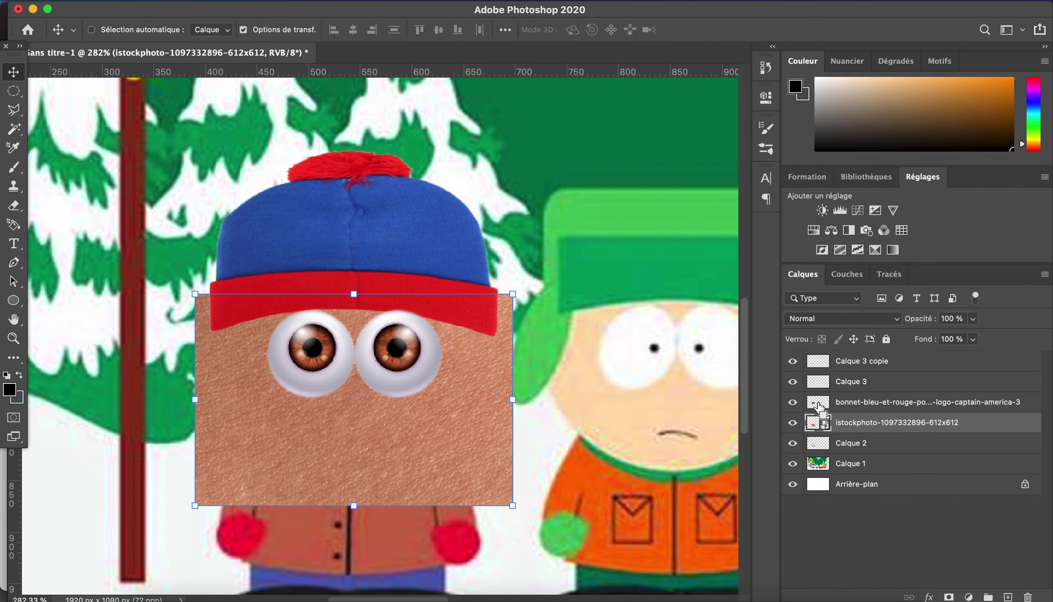
{"action": "key", "text": "ctrl+j"}
{"action": "left_click", "coordinate": [789, 443]}
{"action": "left_click", "coordinate": [842, 318]}
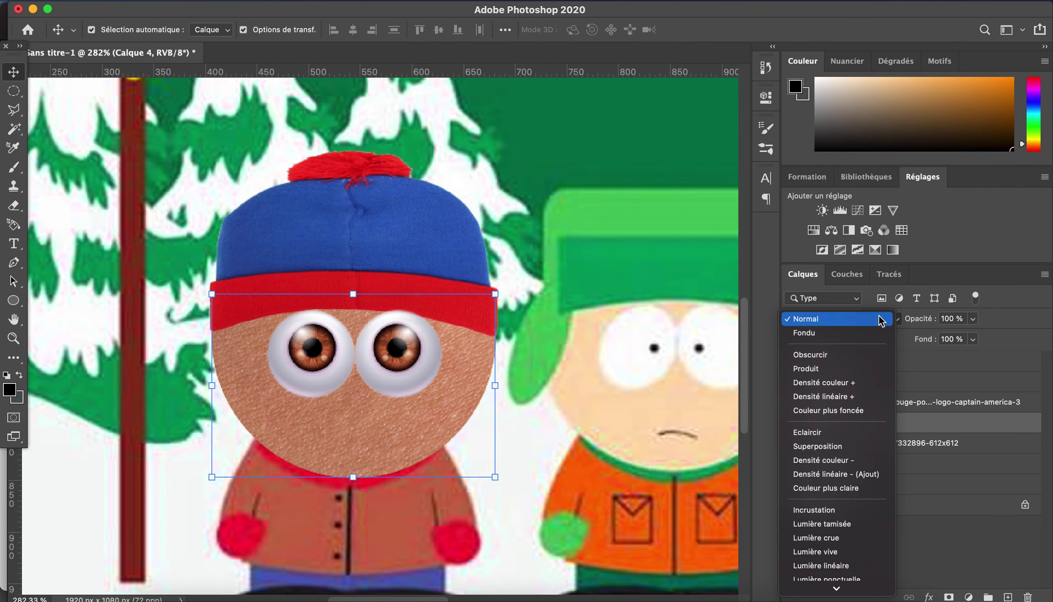
{"action": "left_click", "coordinate": [851, 511]}
Move both eye layers, Calque 3 and Calque 3 copie, below the bonnet.
{"action": "scroll", "coordinate": [549, 310], "scroll_direction": "up", "scroll_amount": 3}
{"action": "left_click", "coordinate": [873, 381]}
{"action": "left_click", "coordinate": [873, 361], "text": "shift"}
{"action": "left_click_drag", "start_coordinate": [873, 360], "coordinate": [873, 411]}
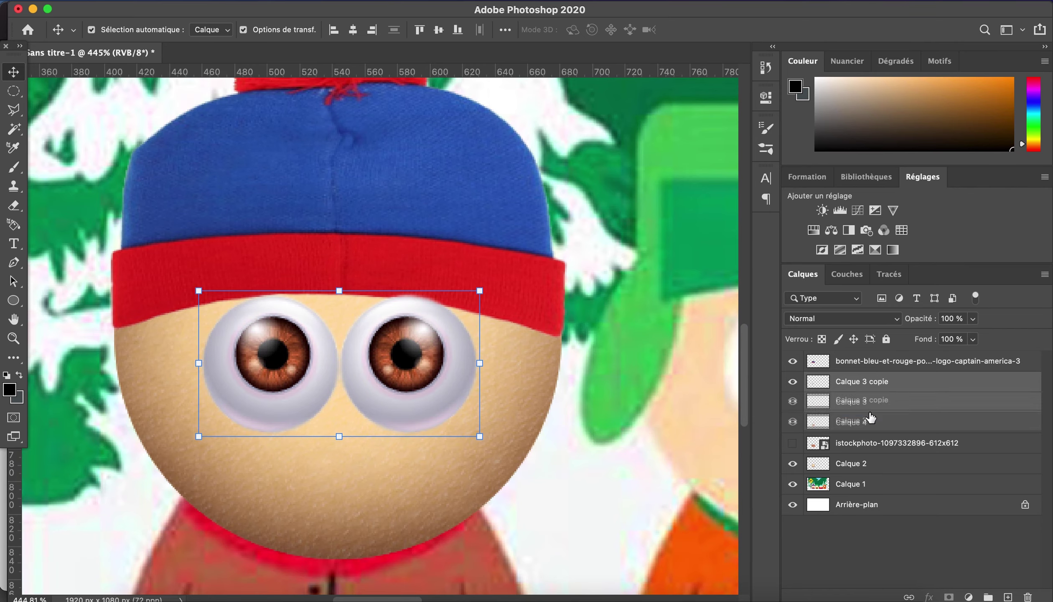
{"action": "scroll", "coordinate": [544, 376], "scroll_direction": "up", "scroll_amount": 2}
{"action": "scroll", "coordinate": [525, 454], "scroll_direction": "down", "scroll_amount": 2}
{"action": "scroll", "coordinate": [525, 454], "scroll_direction": "down", "scroll_amount": 3}
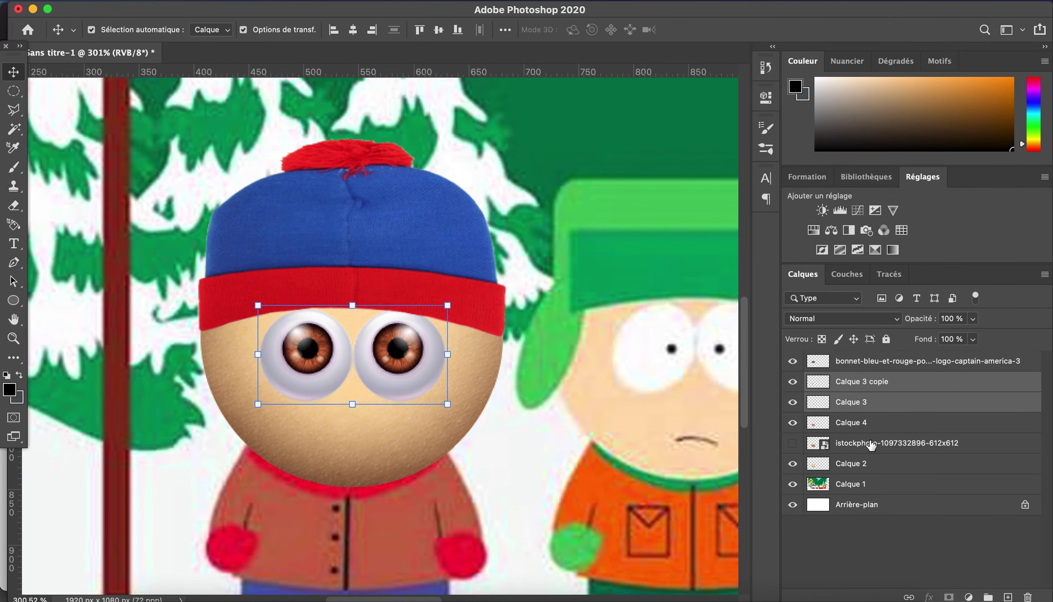
Place the sulking child photo enfant-qui-boude into the scene.
{"action": "left_click", "coordinate": [876, 422]}
{"action": "left_click", "coordinate": [851, 483]}
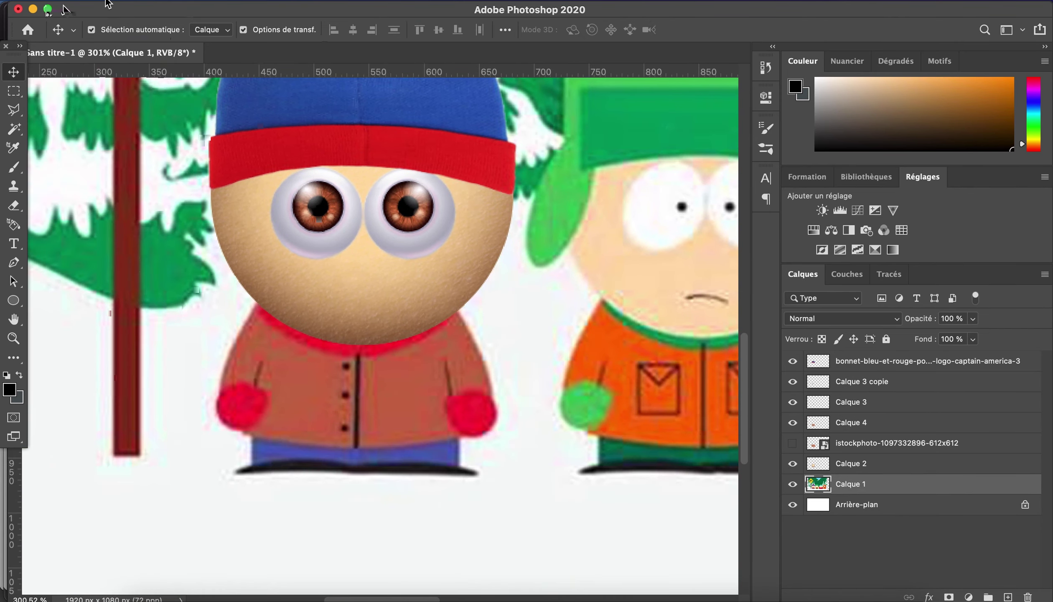
{"action": "left_click_drag", "start_coordinate": [224, 255], "coordinate": [378, 336]}
{"action": "key", "text": "Return"}
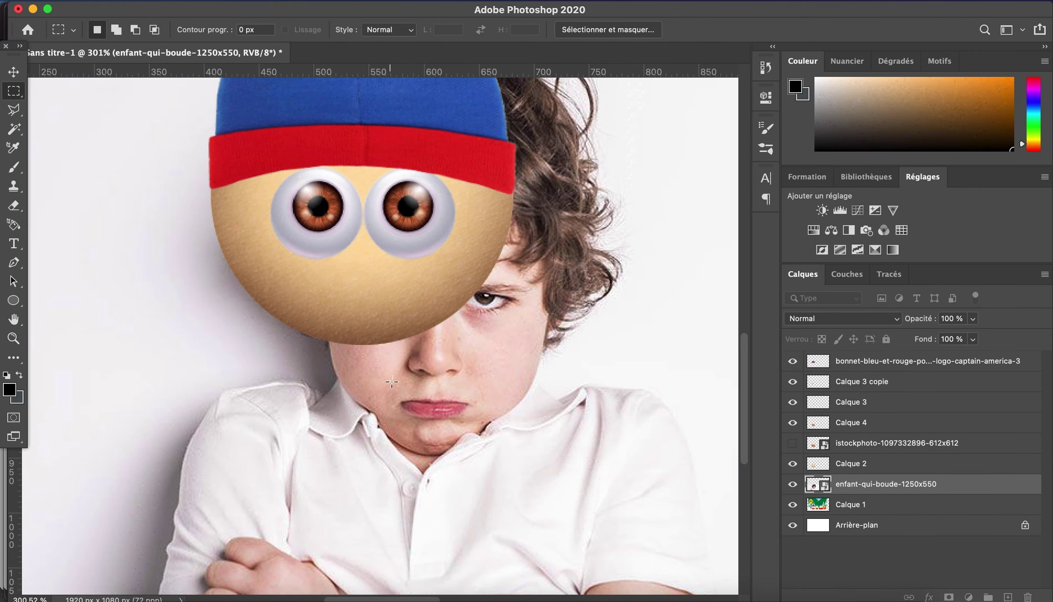
Copy the child's lips to a new layer and raise it in the layer stack.
{"action": "key", "text": "ctrl+j"}
{"action": "left_click", "coordinate": [793, 504]}
{"action": "key", "text": "v"}
{"action": "left_click_drag", "start_coordinate": [459, 413], "coordinate": [380, 307]}
{"action": "left_click_drag", "start_coordinate": [852, 483], "coordinate": [871, 398]}
Shrink the lips to about 75 by 40 px and position them on Stan's face.
{"action": "left_click", "coordinate": [851, 443]}
{"action": "left_click", "coordinate": [973, 318]}
{"action": "left_click", "coordinate": [793, 443]}
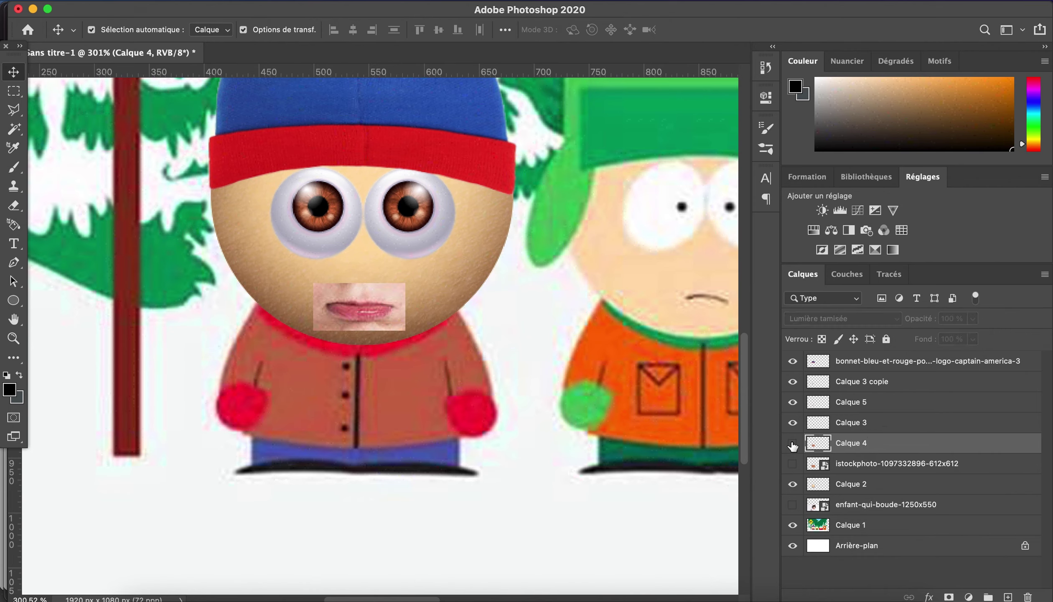
{"action": "scroll", "coordinate": [385, 326], "scroll_direction": "up", "scroll_amount": 5}
{"action": "left_click_drag", "start_coordinate": [385, 325], "coordinate": [585, 326]}
{"action": "key", "text": "ctrl+t"}
{"action": "left_click_drag", "start_coordinate": [653, 212], "coordinate": [630, 218]}
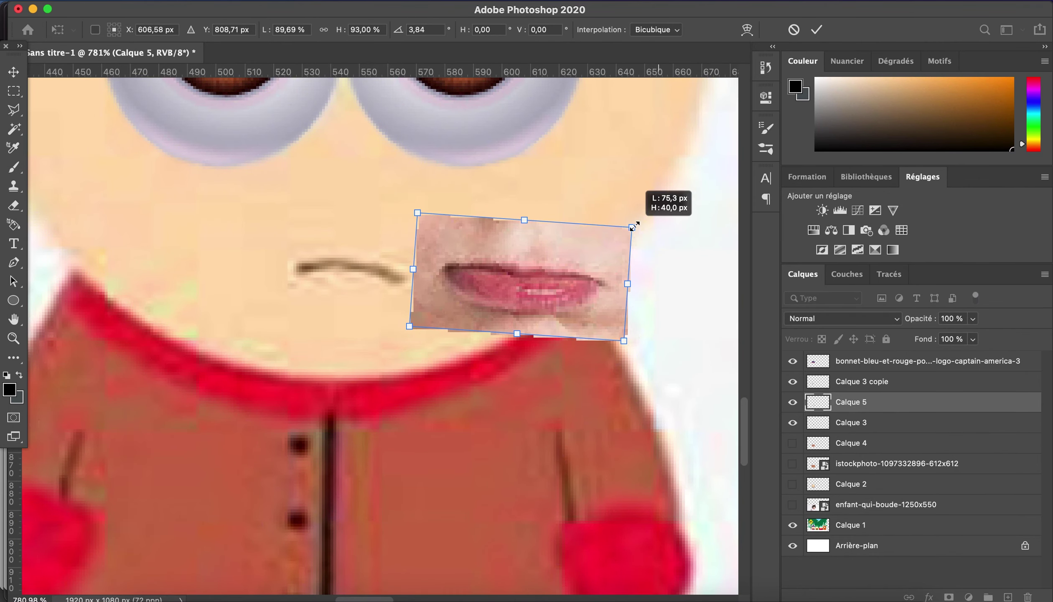
{"action": "left_click_drag", "start_coordinate": [576, 271], "coordinate": [385, 269]}
{"action": "key", "text": "Return"}
Show the texture layers, hide the istockphoto skin photo, and show Calque 2.
{"action": "left_click_drag", "start_coordinate": [793, 442], "coordinate": [792, 463]}
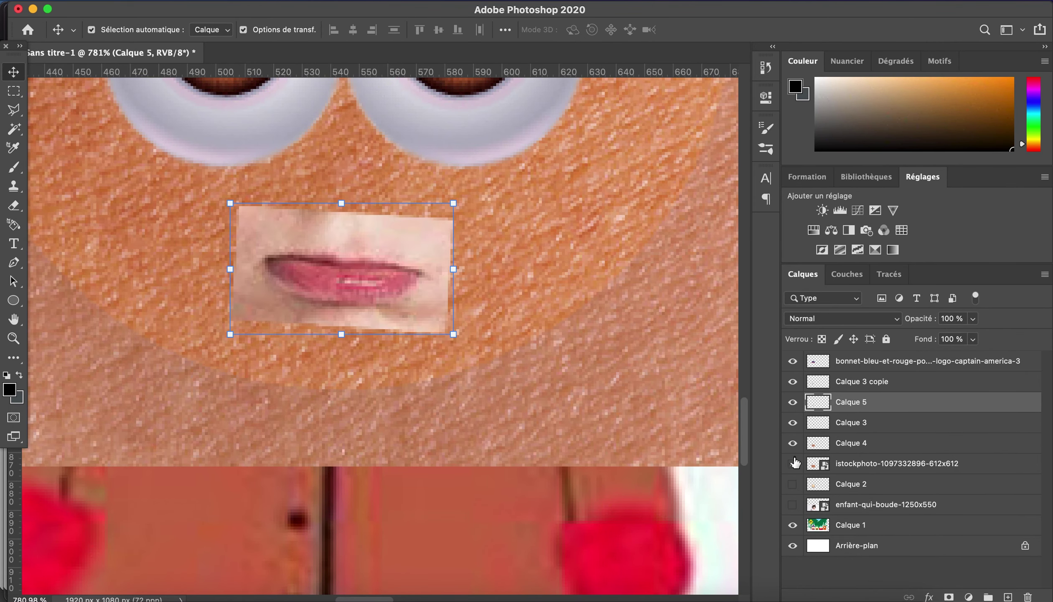
{"action": "left_click", "coordinate": [793, 463]}
{"action": "left_click", "coordinate": [792, 484]}
{"action": "scroll", "coordinate": [380, 335], "scroll_direction": "up", "scroll_amount": 4}
{"action": "scroll", "coordinate": [541, 317], "scroll_direction": "down", "scroll_amount": 3}
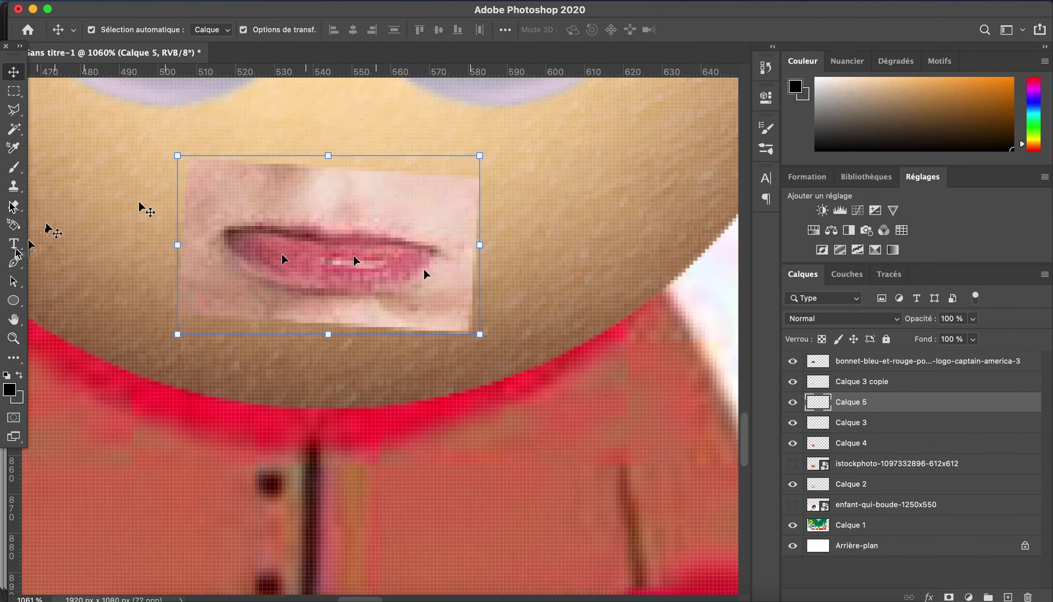
Mask the lips layer, painting out the surrounding skin with a 15 px brush at 100%.
{"action": "key", "text": "b"}
{"action": "left_click", "coordinate": [948, 596]}
{"action": "left_click", "coordinate": [132, 30]}
{"action": "left_click", "coordinate": [133, 29]}
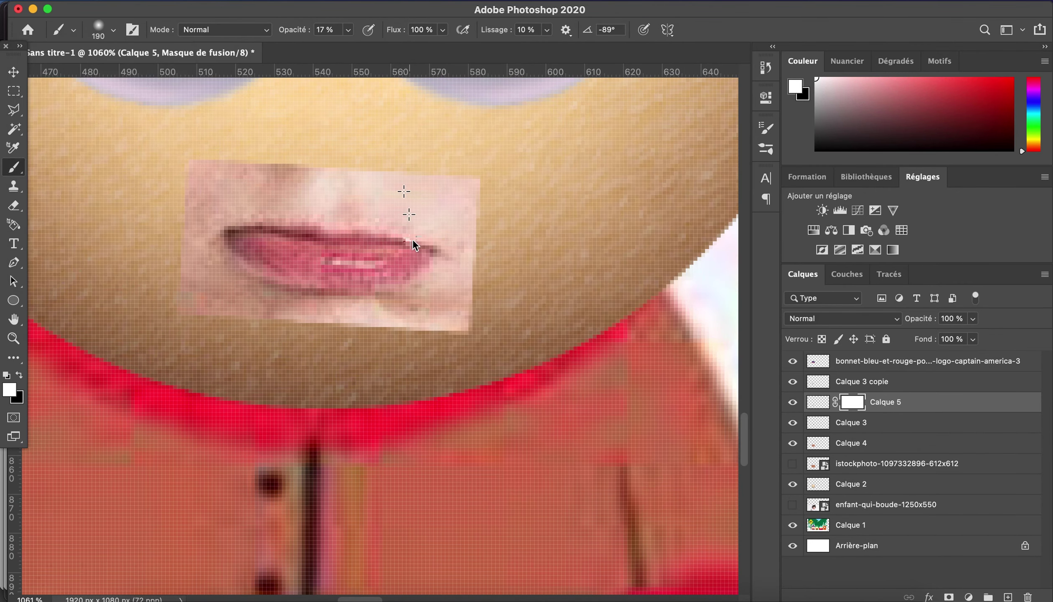
{"action": "left_click_drag", "start_coordinate": [167, 75], "coordinate": [93, 75]}
{"action": "key", "text": "Return"}
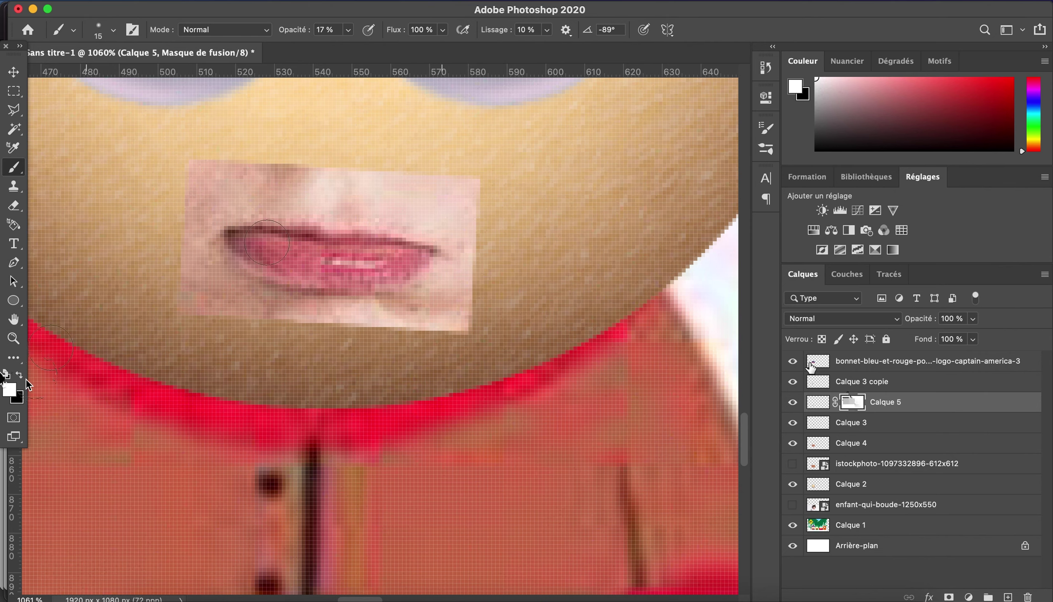
{"action": "key", "text": "0"}
{"action": "left_click_drag", "start_coordinate": [422, 179], "coordinate": [345, 196]}
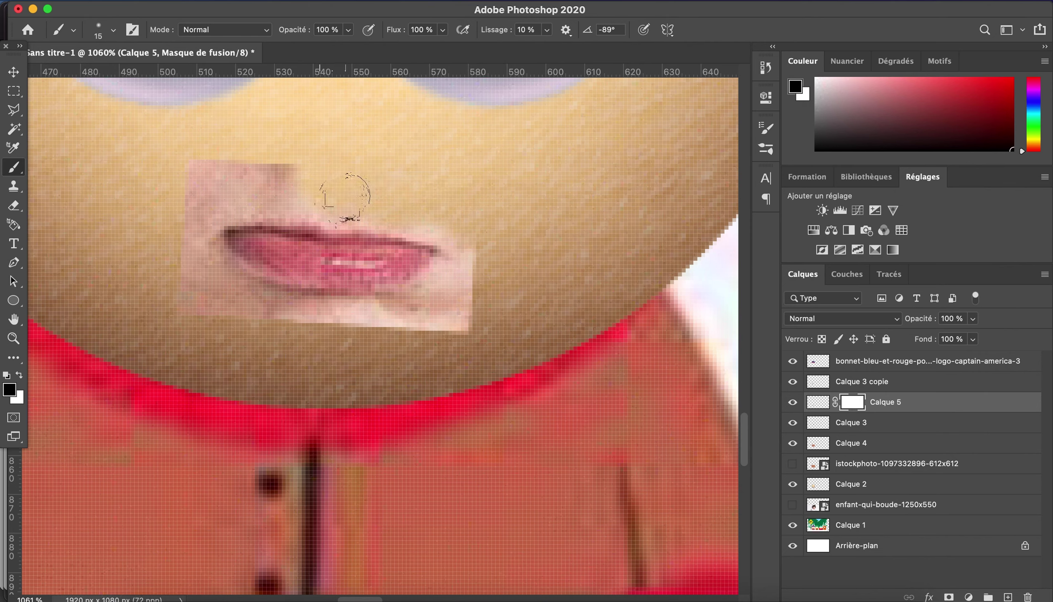
{"action": "left_click_drag", "start_coordinate": [222, 192], "coordinate": [476, 267]}
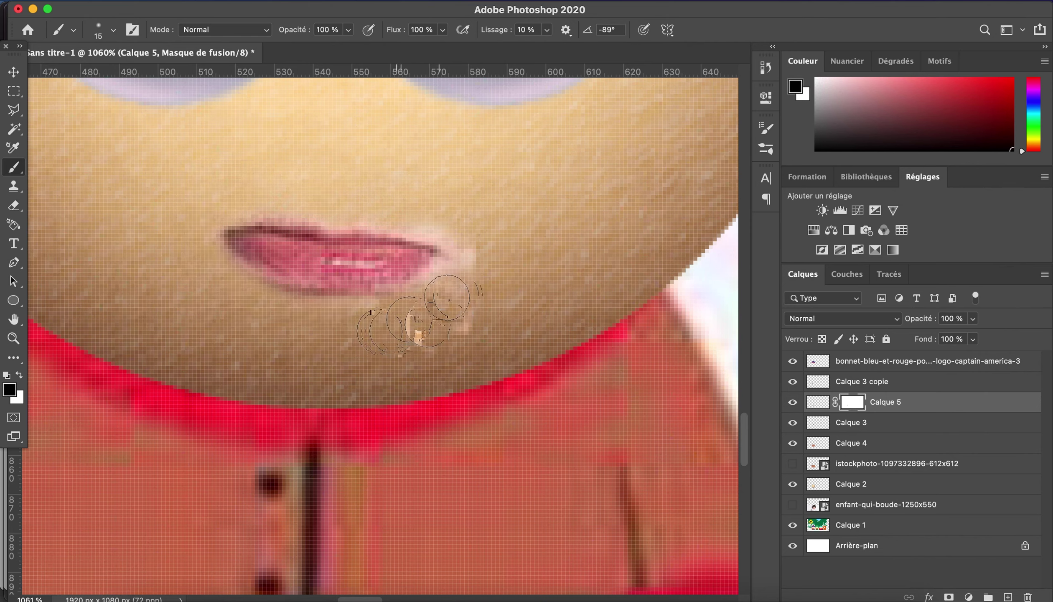
{"action": "scroll", "coordinate": [479, 272], "scroll_direction": "down", "scroll_amount": 5}
Create a new empty layer Calque 6 and pick the Brush tool.
{"action": "key", "text": "v"}
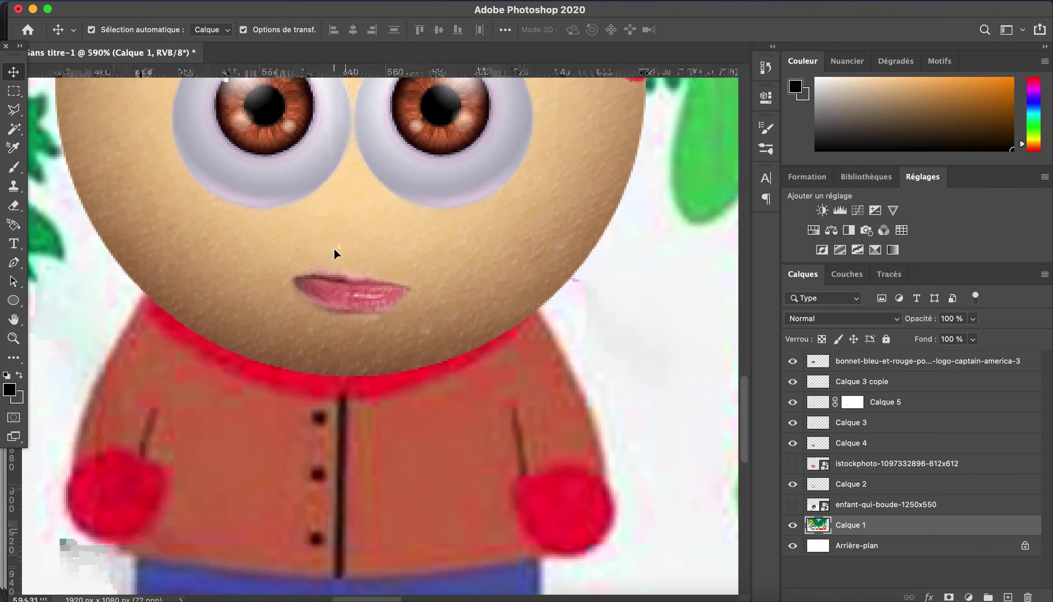
{"action": "left_click", "coordinate": [901, 381]}
{"action": "left_click", "coordinate": [995, 460]}
{"action": "left_click", "coordinate": [1007, 597]}
{"action": "left_click_drag", "start_coordinate": [856, 463], "coordinate": [857, 412]}
{"action": "left_click", "coordinate": [16, 167]}
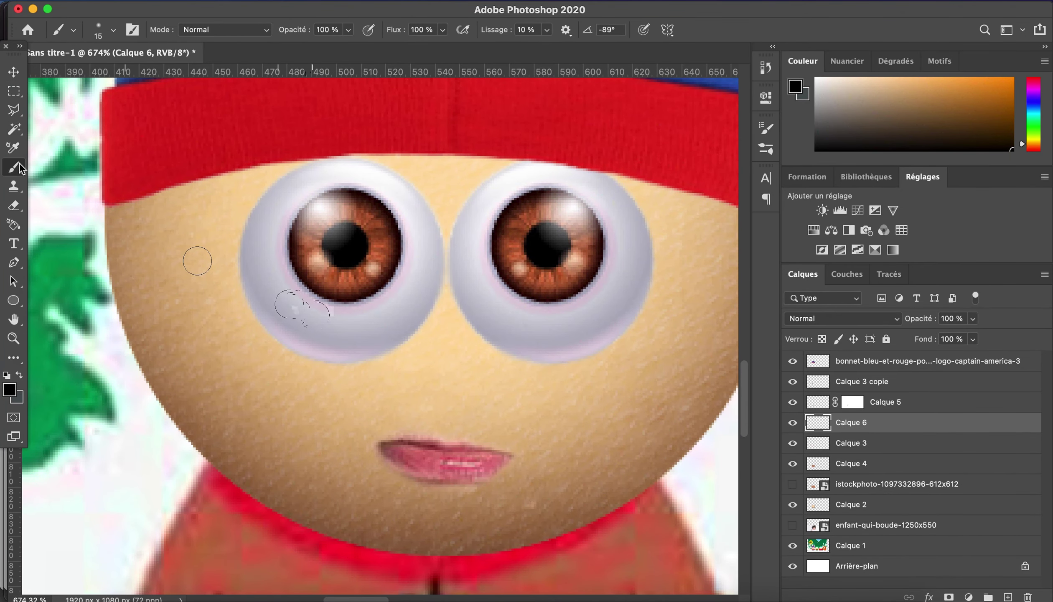
Paste the eye photo and lasso its under-eye area onto a new layer.
{"action": "left_click", "coordinate": [106, 32]}
{"action": "key", "text": "Escape"}
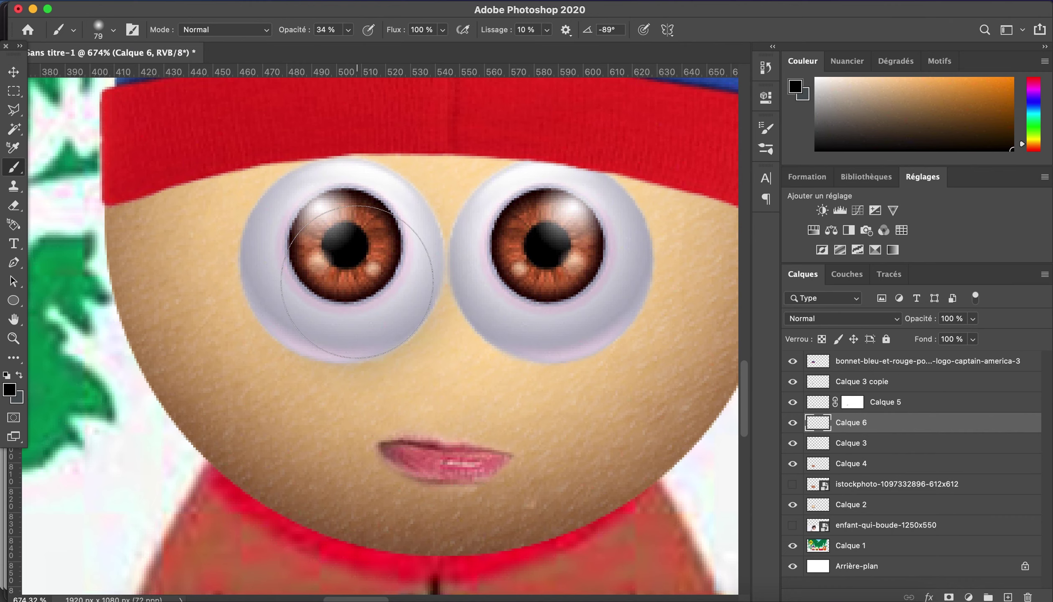
{"action": "left_click", "coordinate": [109, 0]}
{"action": "key", "text": "super+v"}
{"action": "left_click", "coordinate": [14, 110]}
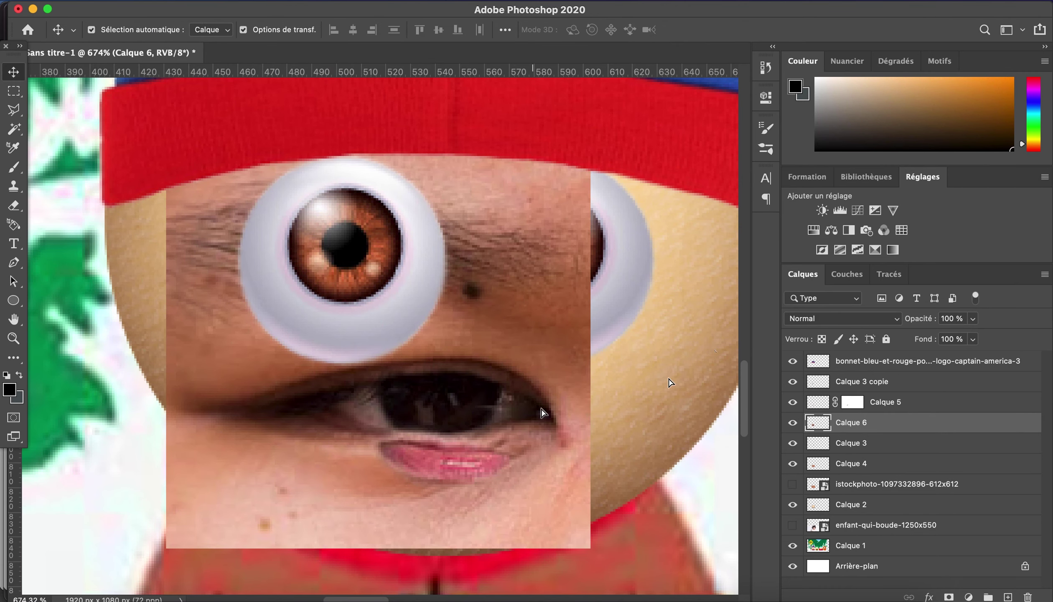
{"action": "left_click_drag", "start_coordinate": [433, 319], "coordinate": [551, 330]}
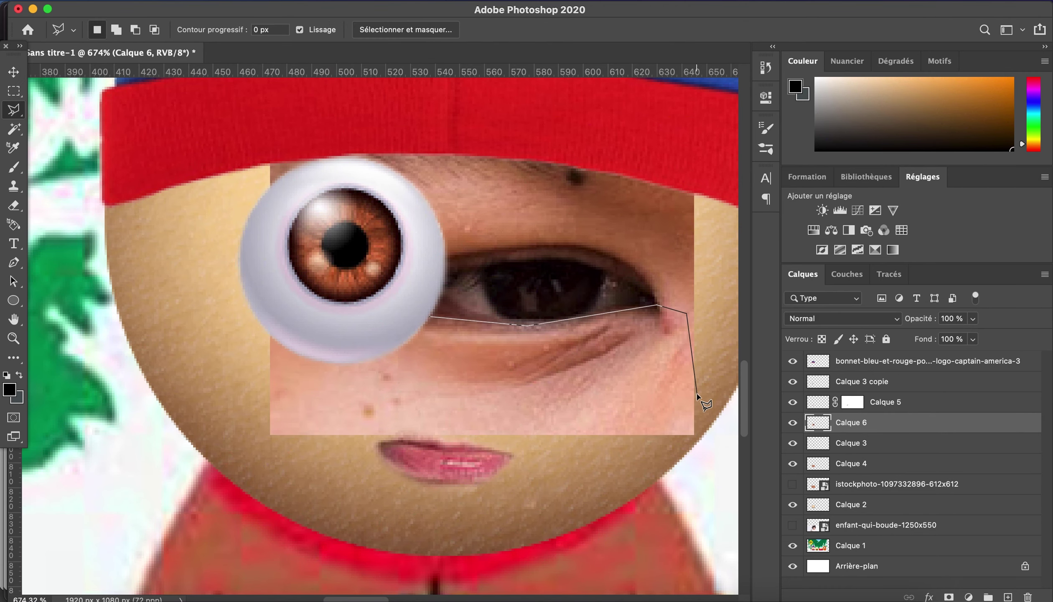
{"action": "key", "text": "super+j"}
Shrink, rotate and flip the under-eye patch 180° and place it below the left eye.
{"action": "key", "text": "super+t"}
{"action": "left_click_drag", "start_coordinate": [658, 376], "coordinate": [564, 423]}
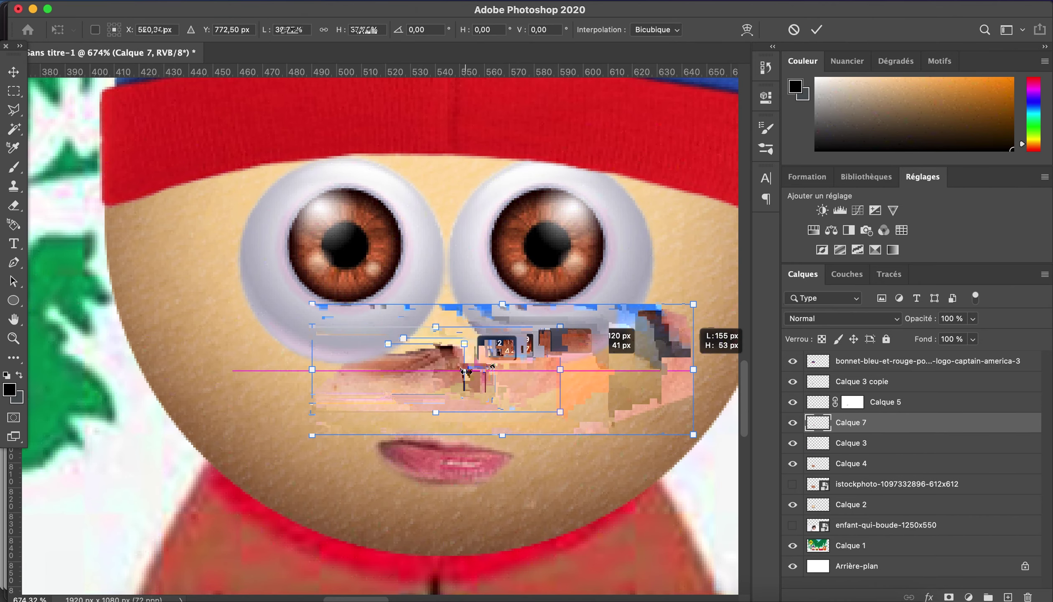
{"action": "left_click_drag", "start_coordinate": [459, 368], "coordinate": [374, 377]}
{"action": "left_click_drag", "start_coordinate": [405, 319], "coordinate": [411, 340]}
{"action": "left_click_drag", "start_coordinate": [251, 357], "coordinate": [177, 347]}
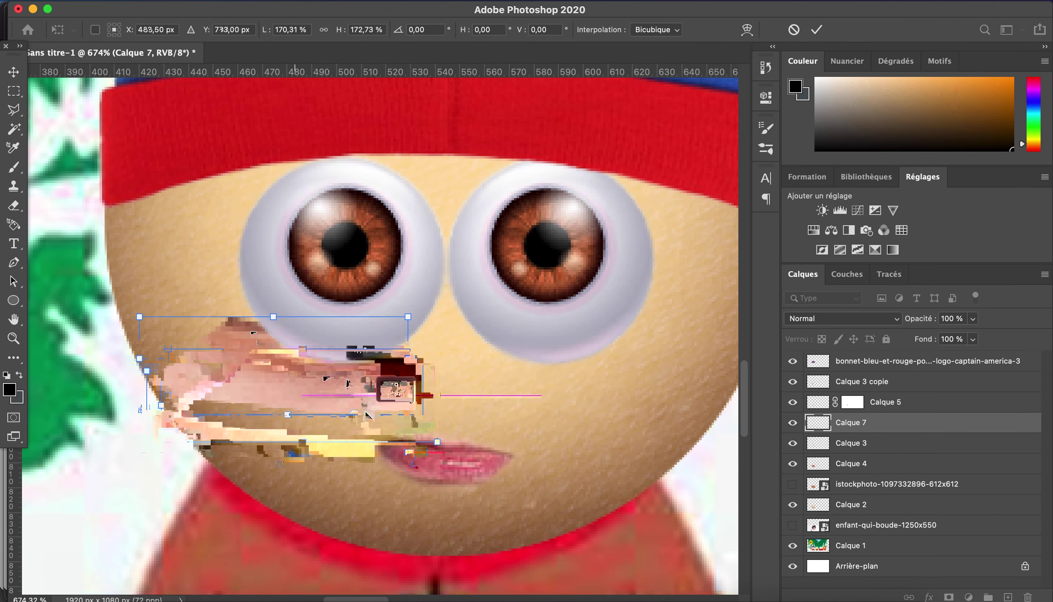
{"action": "key", "text": "Return"}
Warp the under-eye patch so its edges curve to fit beneath the eye.
{"action": "left_click", "coordinate": [159, 2]}
{"action": "left_click", "coordinate": [490, 411]}
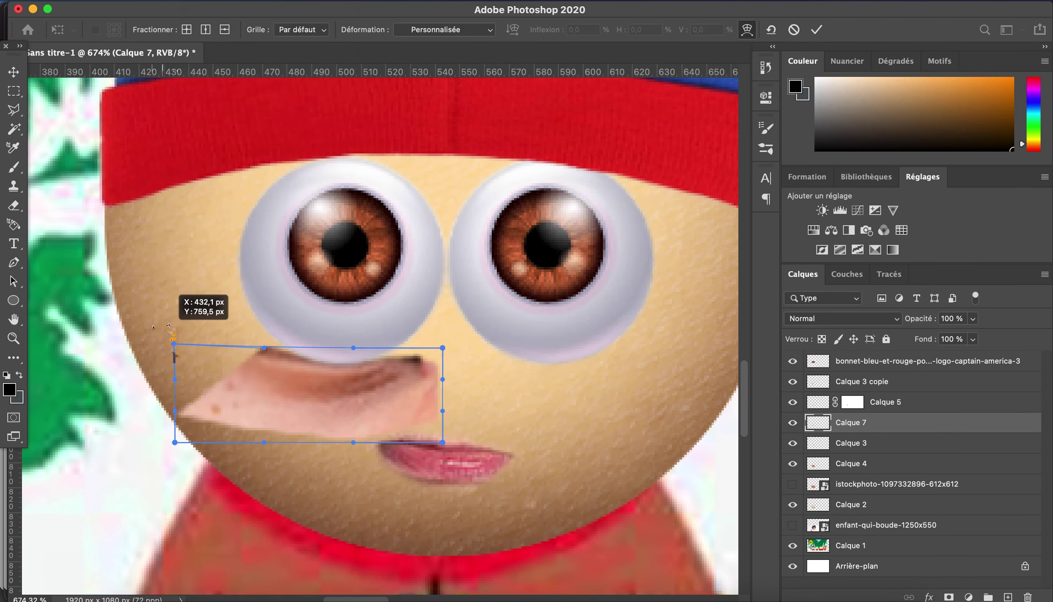
{"action": "left_click_drag", "start_coordinate": [173, 348], "coordinate": [186, 279]}
{"action": "left_click_drag", "start_coordinate": [442, 348], "coordinate": [442, 305]}
{"action": "left_click_drag", "start_coordinate": [351, 322], "coordinate": [355, 396]}
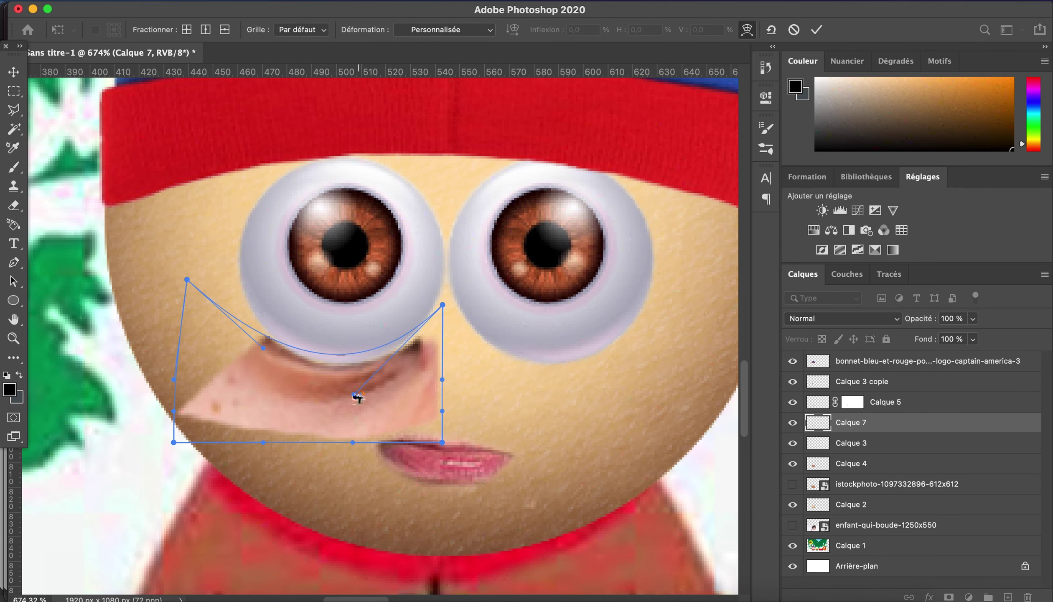
{"action": "left_click_drag", "start_coordinate": [442, 441], "coordinate": [462, 429]}
{"action": "left_click_drag", "start_coordinate": [443, 379], "coordinate": [445, 366]}
{"action": "key", "text": "Return"}
{"action": "key", "text": "v"}
Mask the patch and fade its edges and pink area with a 28 px brush.
{"action": "left_click", "coordinate": [948, 597]}
{"action": "key", "text": "b"}
{"action": "left_click_drag", "start_coordinate": [103, 36], "coordinate": [94, 37]}
{"action": "left_click_drag", "start_coordinate": [184, 384], "coordinate": [279, 431]}
{"action": "mouse_move", "coordinate": [459, 353]}
{"action": "left_mouse_down"}
{"action": "mouse_move", "coordinate": [146, 411]}
{"action": "mouse_move", "coordinate": [379, 439]}
{"action": "left_mouse_up"}
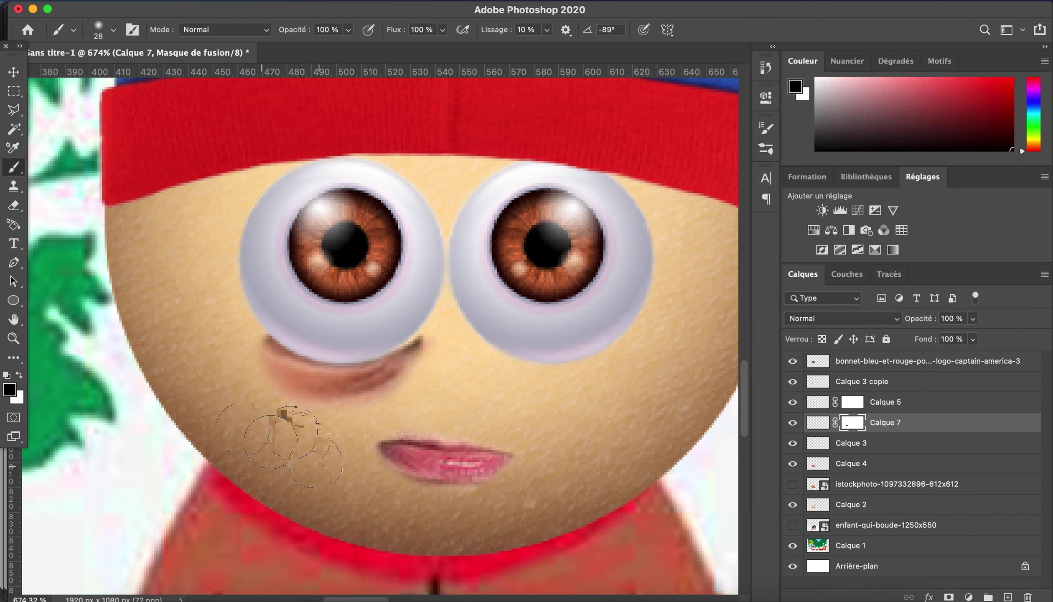
{"action": "key", "text": "v"}
Shift the under-eye patch's hue to +5 with Hue/Saturation.
{"action": "left_click", "coordinate": [209, 4]}
{"action": "left_click", "coordinate": [494, 106]}
{"action": "left_click_drag", "start_coordinate": [813, 268], "coordinate": [819, 270]}
{"action": "key", "text": "Return"}
Duplicate the patch, flip it horizontally, and move it under the right eye.
{"action": "key", "text": "super+j"}
{"action": "left_click", "coordinate": [217, 0]}
{"action": "left_click", "coordinate": [599, 531]}
{"action": "left_click_drag", "start_coordinate": [189, 376], "coordinate": [398, 374]}
{"action": "scroll", "coordinate": [399, 378], "scroll_direction": "down", "scroll_amount": 5}
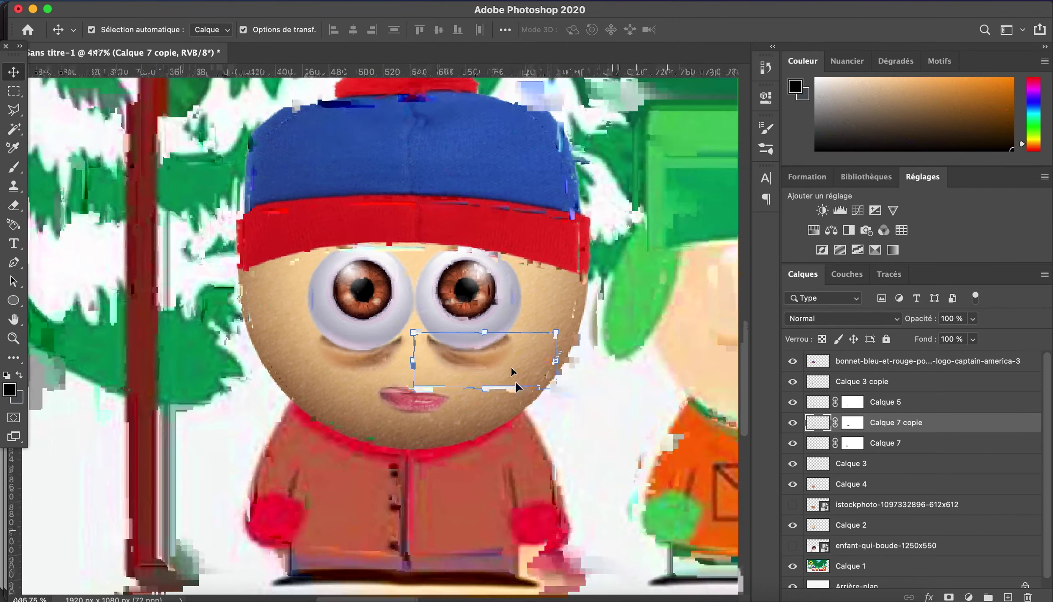
{"action": "scroll", "coordinate": [447, 296], "scroll_direction": "up", "scroll_amount": 5}
{"action": "left_click", "coordinate": [446, 296]}
{"action": "left_click", "coordinate": [247, 2]}
Give the eyeballs a Normal-mode Lueur interne at 24% opacity and 4 px, then add a new layer.
{"action": "left_click", "coordinate": [573, 182]}
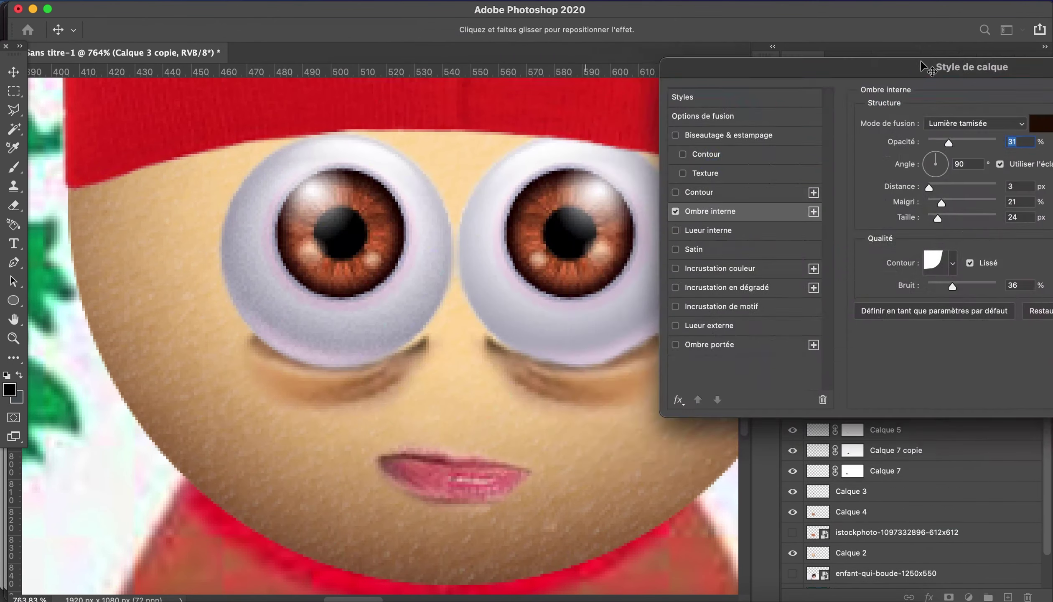
{"action": "left_click_drag", "start_coordinate": [852, 269], "coordinate": [847, 270]}
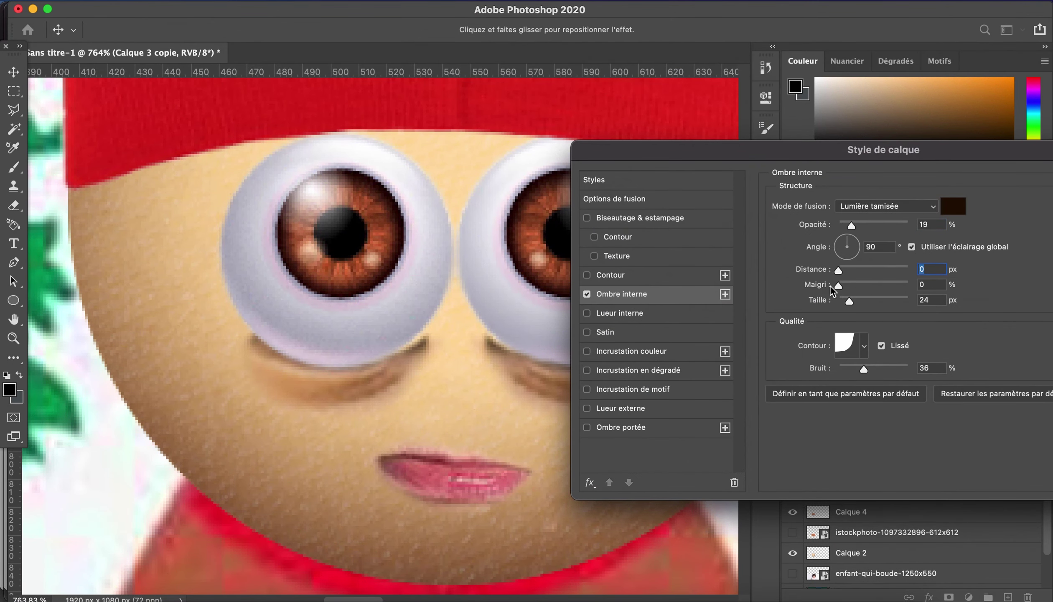
{"action": "left_click", "coordinate": [586, 294]}
{"action": "left_click", "coordinate": [587, 313]}
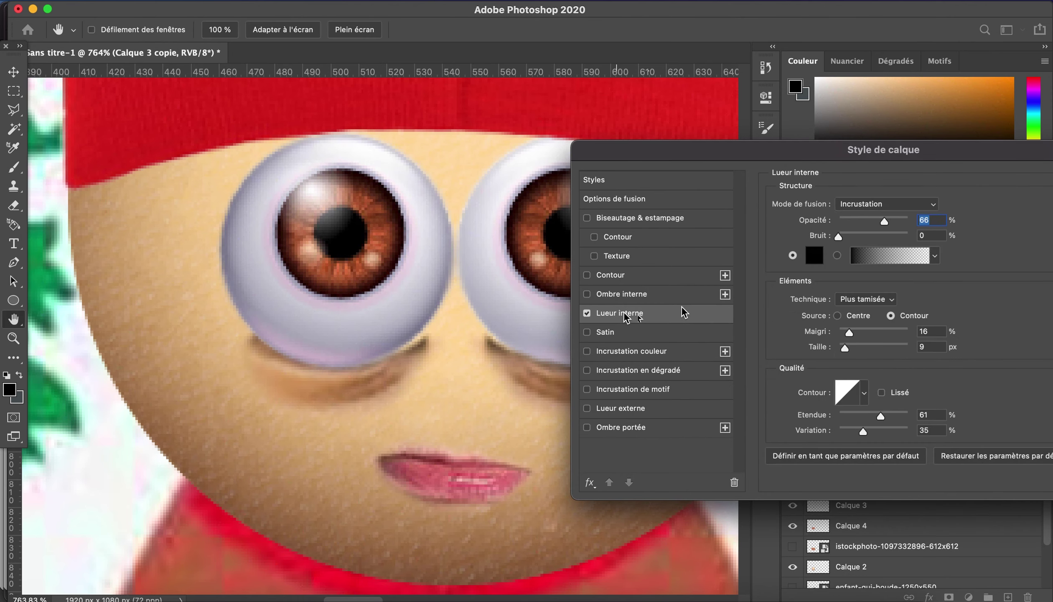
{"action": "left_click_drag", "start_coordinate": [844, 347], "coordinate": [841, 347]}
{"action": "left_click", "coordinate": [885, 204]}
{"action": "left_click", "coordinate": [877, 11]}
{"action": "left_click_drag", "start_coordinate": [908, 221], "coordinate": [856, 222]}
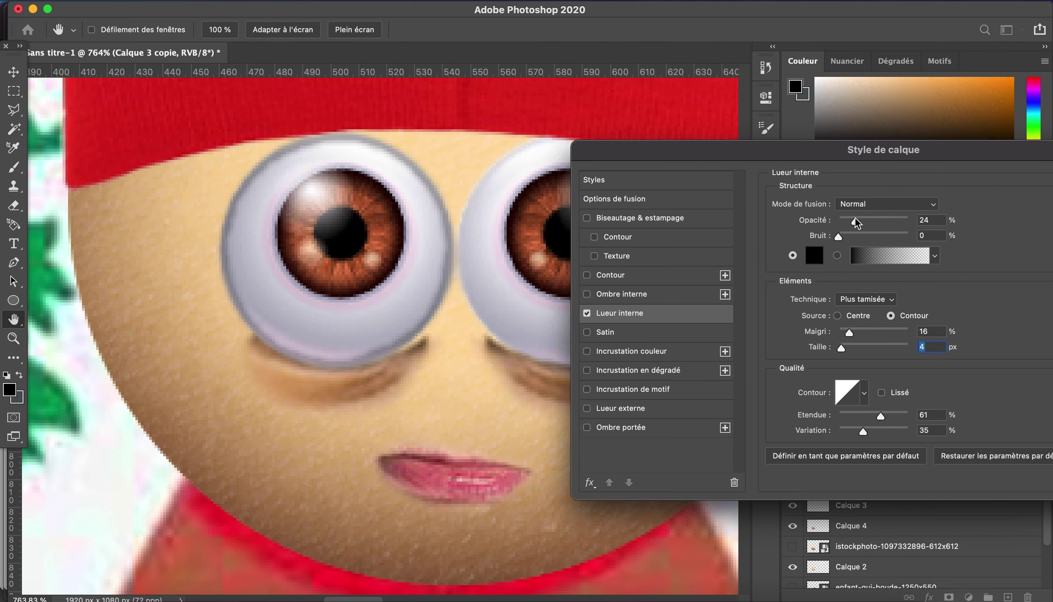
{"action": "key", "text": "Return"}
{"action": "left_click", "coordinate": [851, 429]}
Set the brush opacity to 47% and move Calque 8 beneath the eyeball layers.
{"action": "key", "text": "b"}
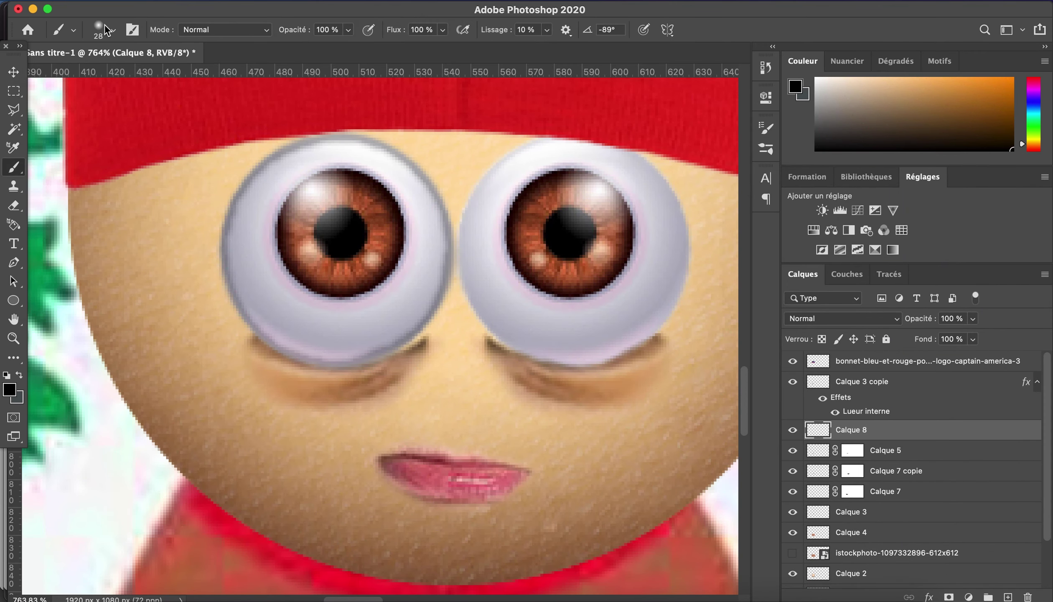
{"action": "key", "text": "4"}
{"action": "key", "text": "7"}
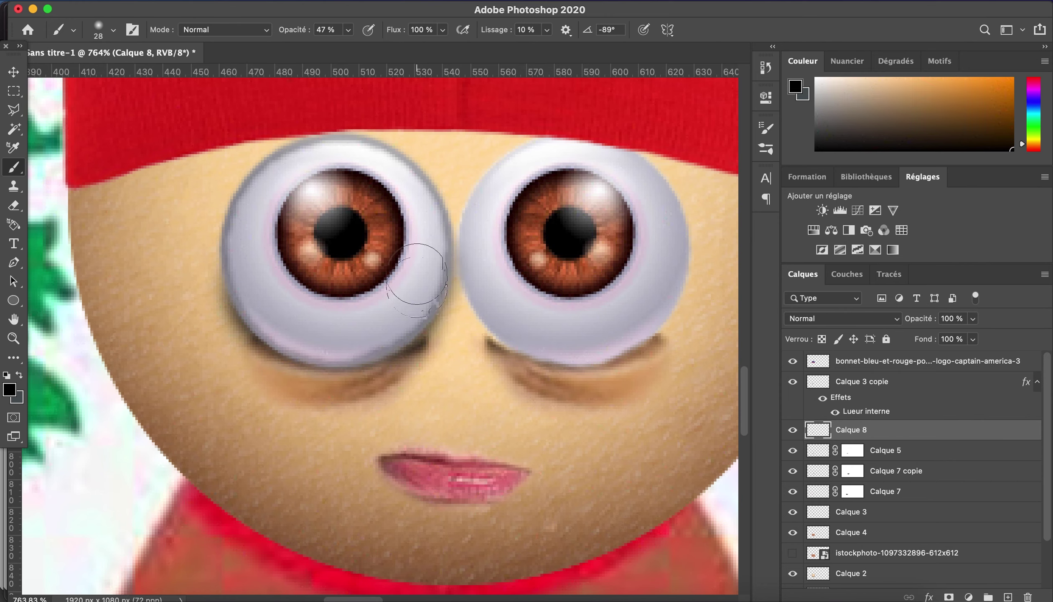
{"action": "left_click_drag", "start_coordinate": [873, 432], "coordinate": [877, 562]}
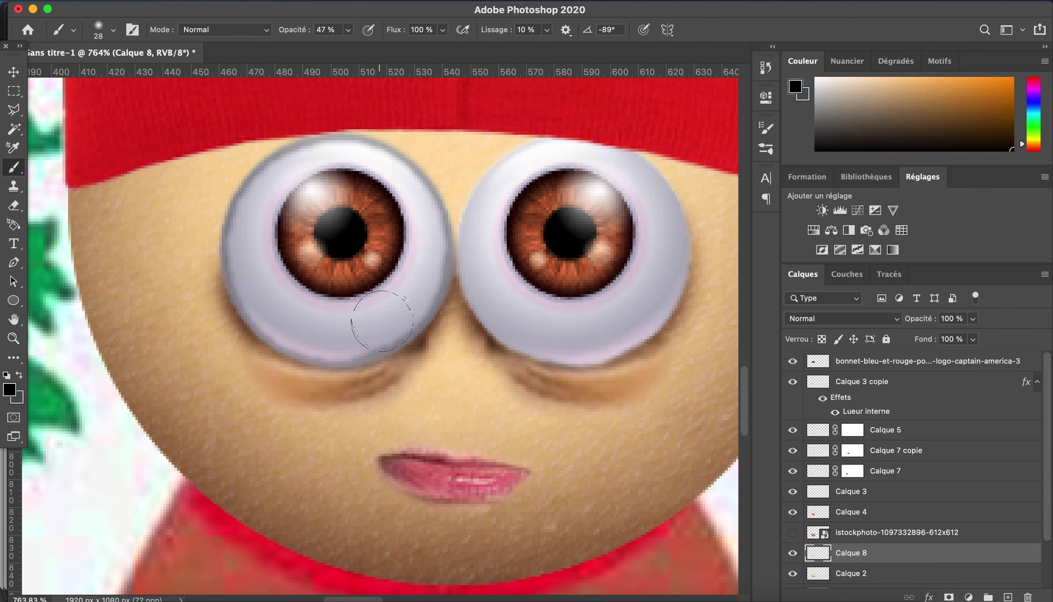
Paint soft shading around Stan's eyes, then select the scene layer.
{"action": "scroll", "coordinate": [485, 230], "scroll_direction": "down", "scroll_amount": 10}
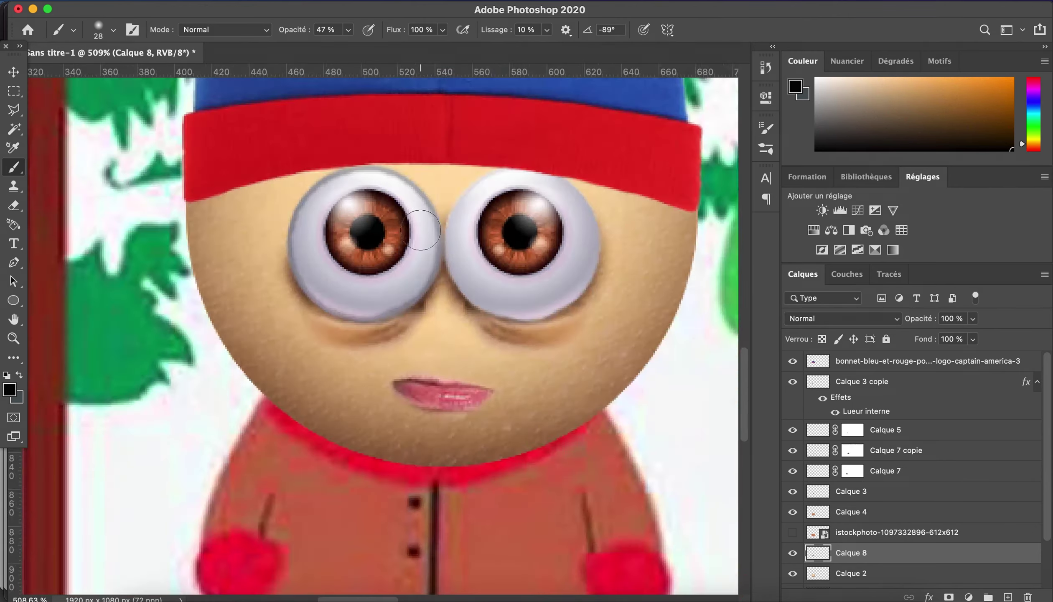
{"action": "scroll", "coordinate": [463, 288], "scroll_direction": "up", "scroll_amount": 12}
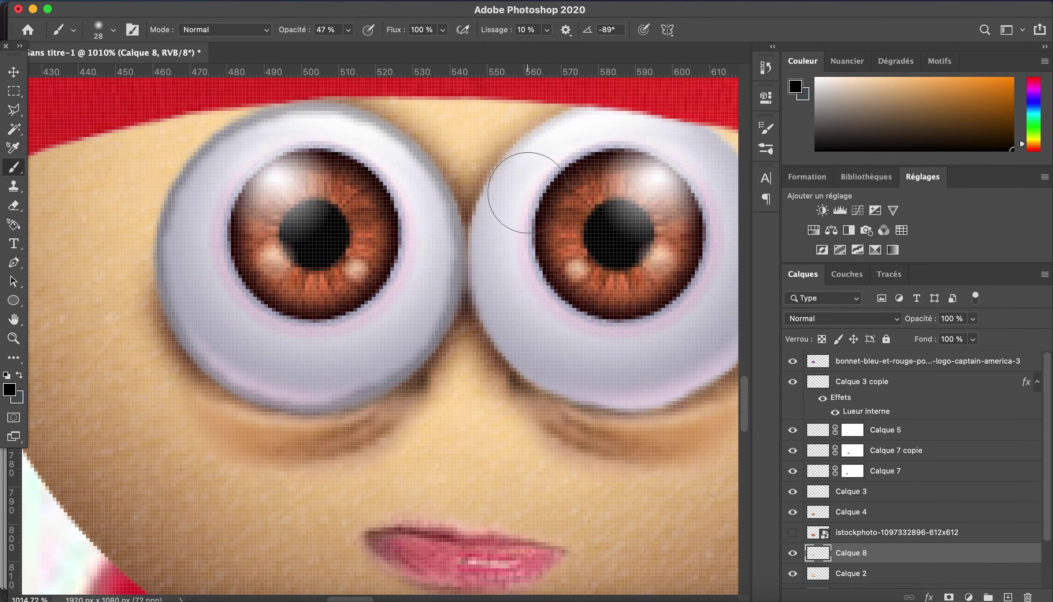
{"action": "scroll", "coordinate": [204, 293], "scroll_direction": "right", "scroll_amount": 5}
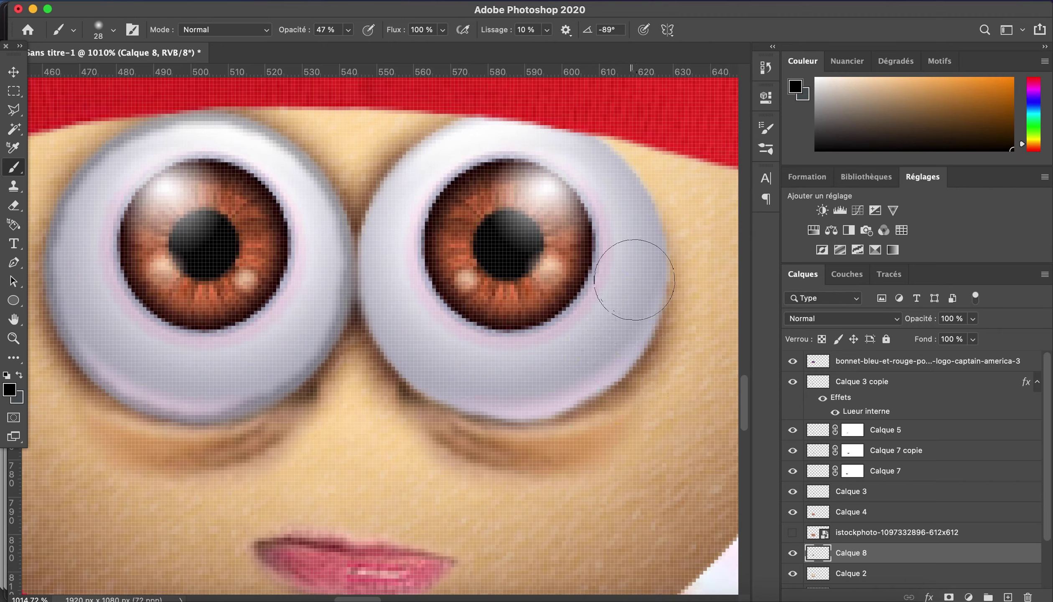
{"action": "scroll", "coordinate": [599, 354], "scroll_direction": "left", "scroll_amount": 3}
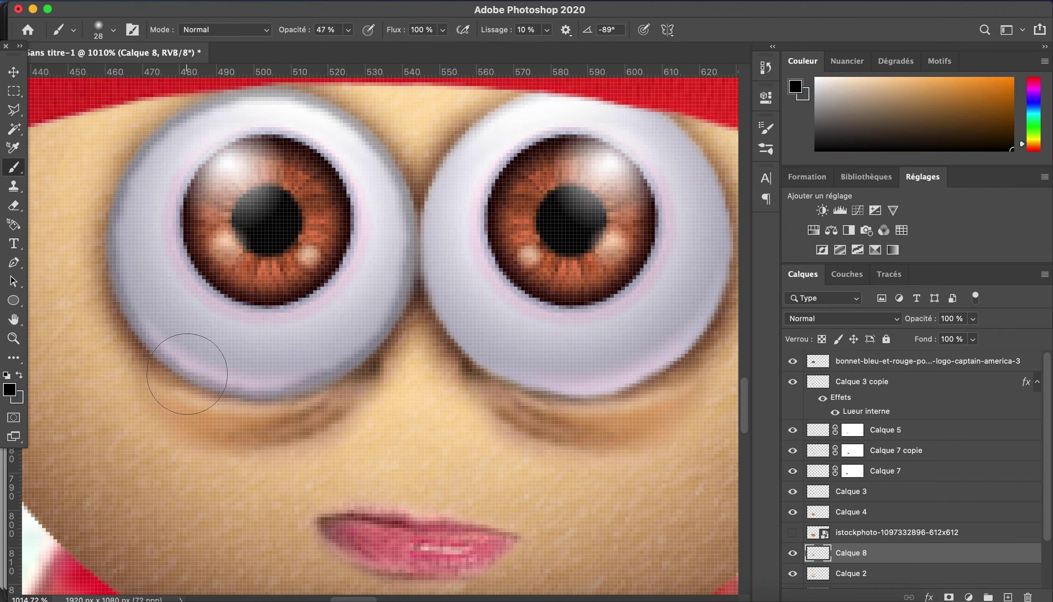
{"action": "scroll", "coordinate": [635, 249], "scroll_direction": "down", "scroll_amount": 5}
{"action": "scroll", "coordinate": [635, 249], "scroll_direction": "right", "scroll_amount": 3}
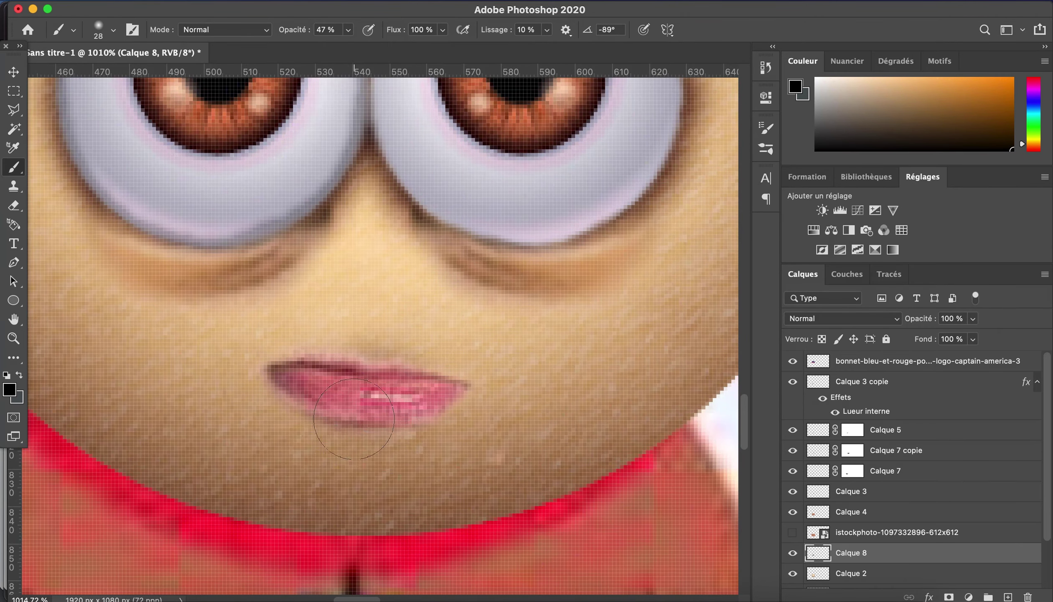
{"action": "scroll", "coordinate": [354, 419], "scroll_direction": "down", "scroll_amount": 5}
{"action": "scroll", "coordinate": [376, 418], "scroll_direction": "down", "scroll_amount": 5}
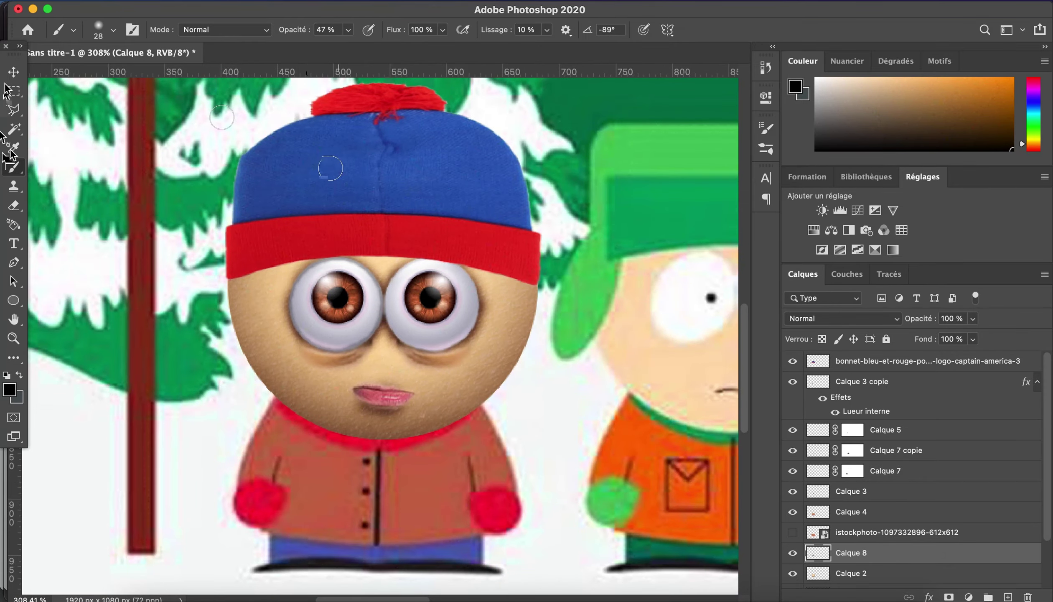
{"action": "key", "text": "v"}
{"action": "left_click", "coordinate": [314, 406]}
{"action": "scroll", "coordinate": [314, 407], "scroll_direction": "up", "scroll_amount": 3}
Copy the child's real nose to a new layer and place it between Stan's eyes.
{"action": "scroll", "coordinate": [314, 407], "scroll_direction": "down", "scroll_amount": 5}
{"action": "scroll", "coordinate": [311, 410], "scroll_direction": "up", "scroll_amount": 5}
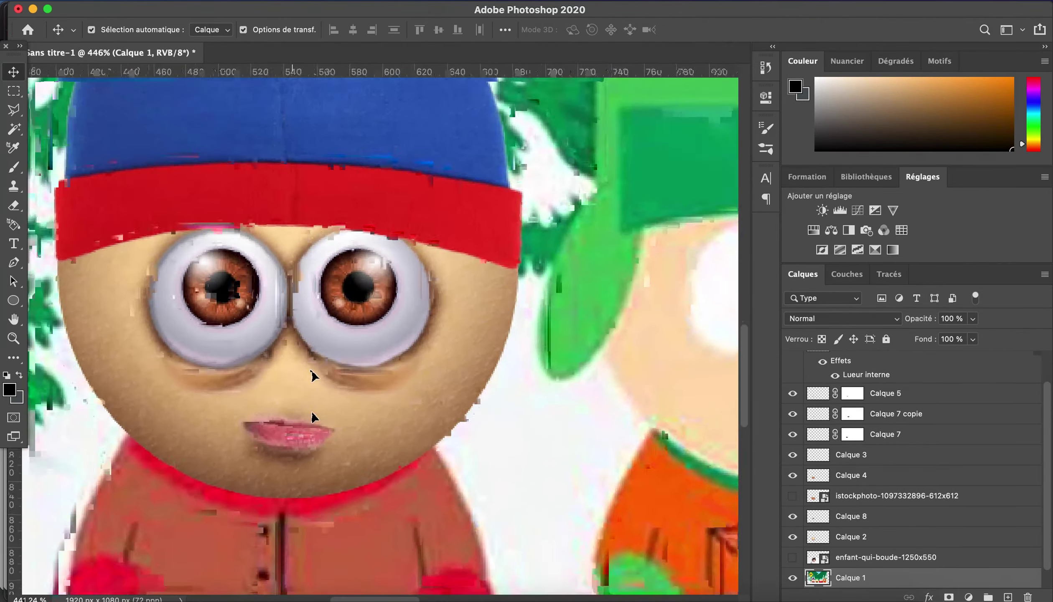
{"action": "scroll", "coordinate": [313, 416], "scroll_direction": "down", "scroll_amount": 2}
{"action": "scroll", "coordinate": [333, 400], "scroll_direction": "down", "scroll_amount": 2}
{"action": "scroll", "coordinate": [333, 400], "scroll_direction": "down", "scroll_amount": 2}
{"action": "scroll", "coordinate": [282, 567], "scroll_direction": "down", "scroll_amount": 2}
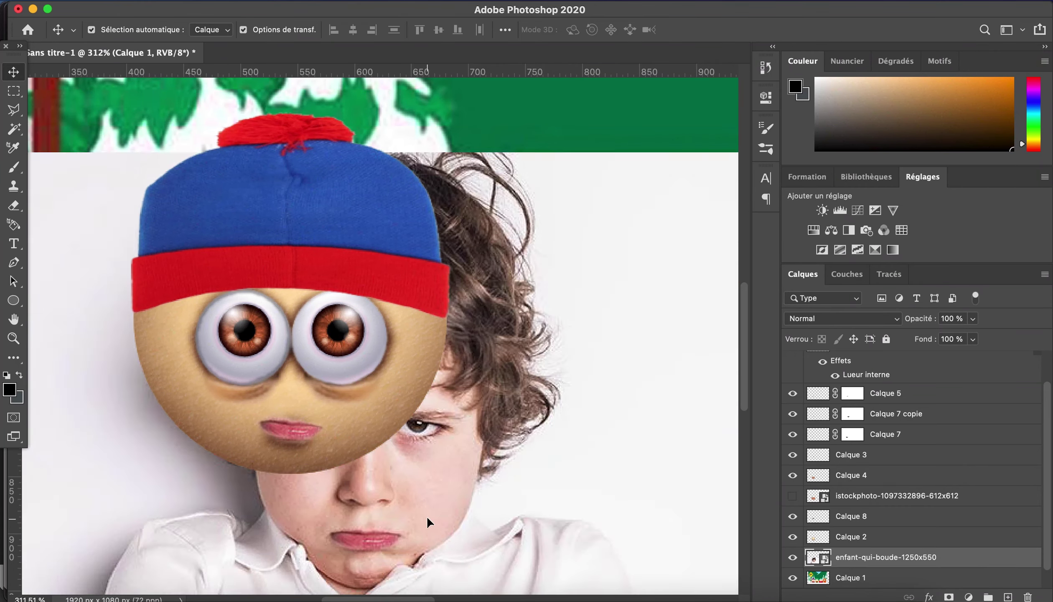
{"action": "key", "text": "m"}
{"action": "key", "text": "ctrl+j"}
{"action": "left_click", "coordinate": [793, 577]}
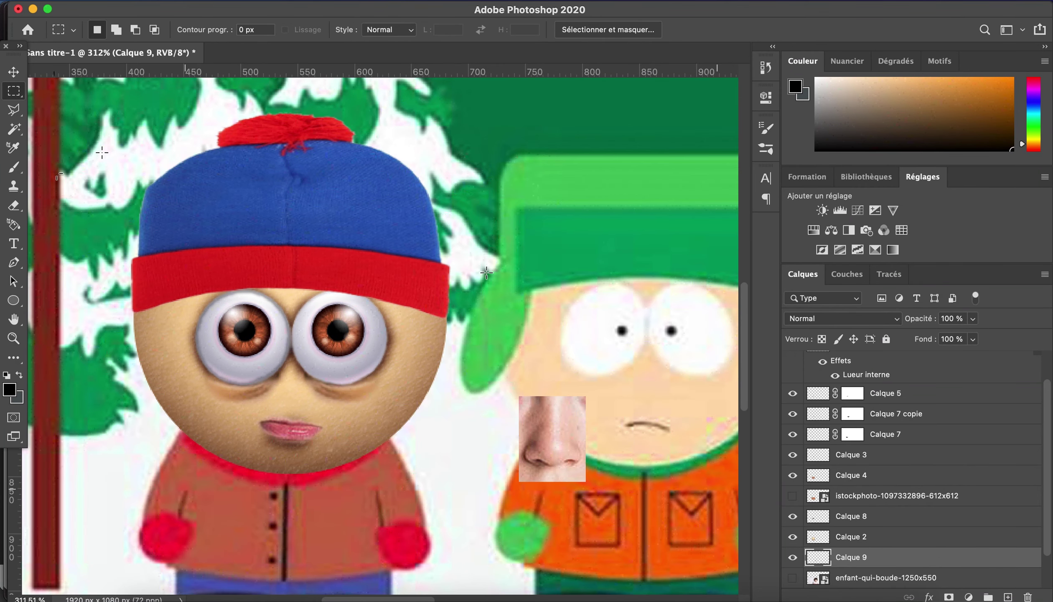
{"action": "key", "text": "v"}
{"action": "left_click_drag", "start_coordinate": [556, 439], "coordinate": [289, 395]}
{"action": "key", "text": "ctrl+plus"}
{"action": "left_click_drag", "start_coordinate": [832, 557], "coordinate": [829, 407]}
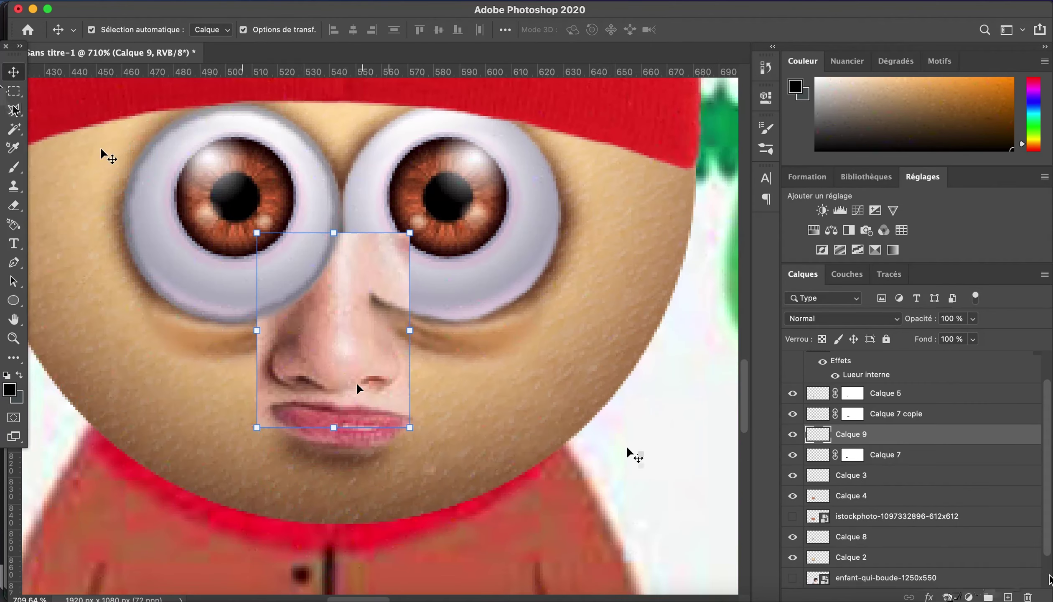
Mask the nose layer and brush out its hard rectangular edges into the face.
{"action": "left_click", "coordinate": [949, 597]}
{"action": "key", "text": "b"}
{"action": "scroll", "coordinate": [414, 311], "scroll_direction": "up", "scroll_amount": 3}
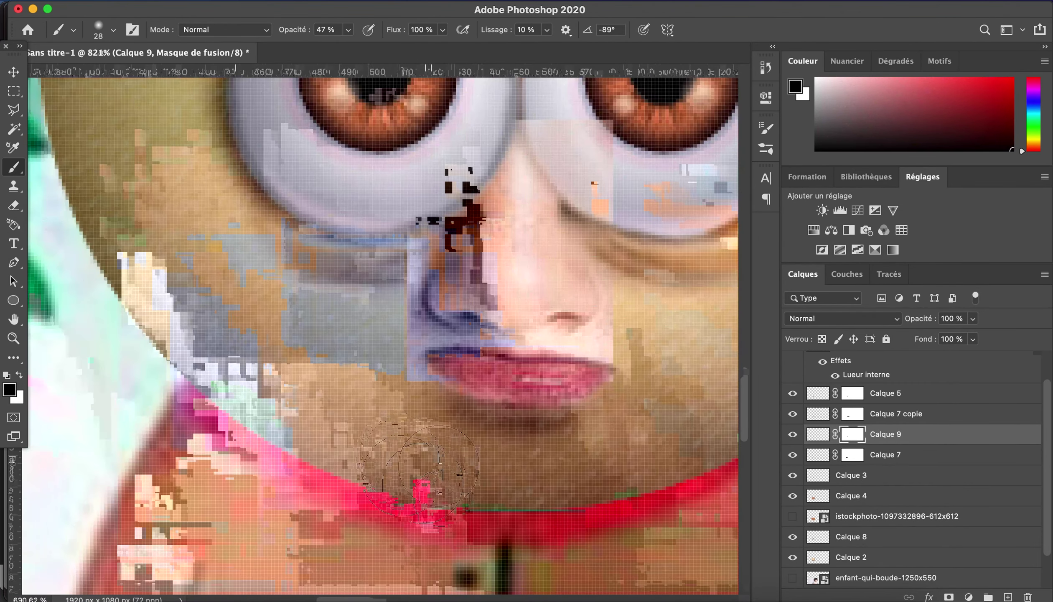
{"action": "left_click_drag", "start_coordinate": [333, 34], "coordinate": [372, 53]}
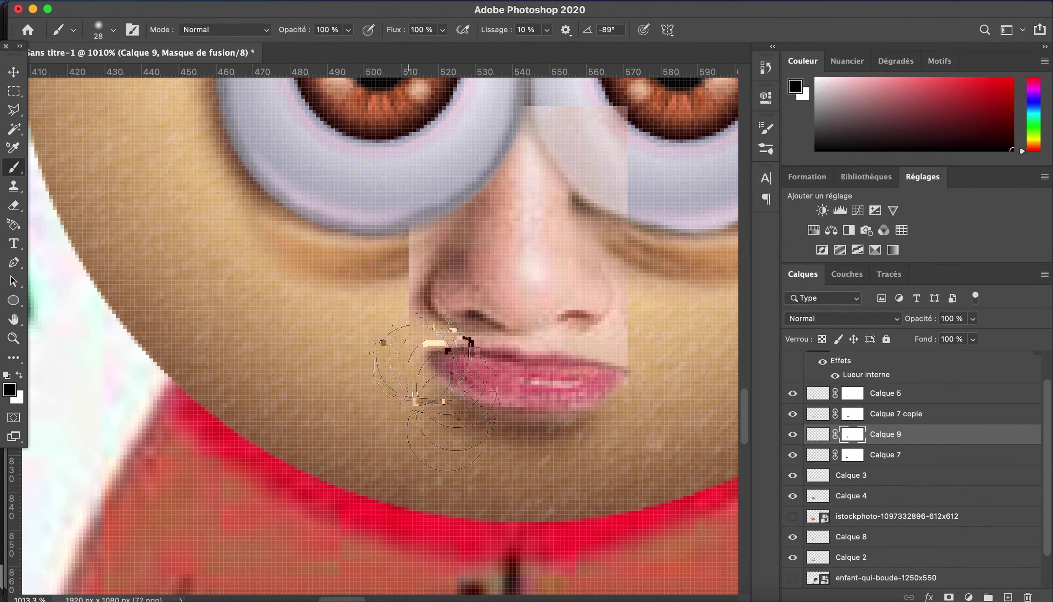
{"action": "mouse_move", "coordinate": [399, 352]}
{"action": "left_mouse_down"}
{"action": "mouse_move", "coordinate": [647, 328]}
{"action": "mouse_move", "coordinate": [585, 192]}
{"action": "left_mouse_up"}
{"action": "left_click_drag", "start_coordinate": [460, 234], "coordinate": [362, 301]}
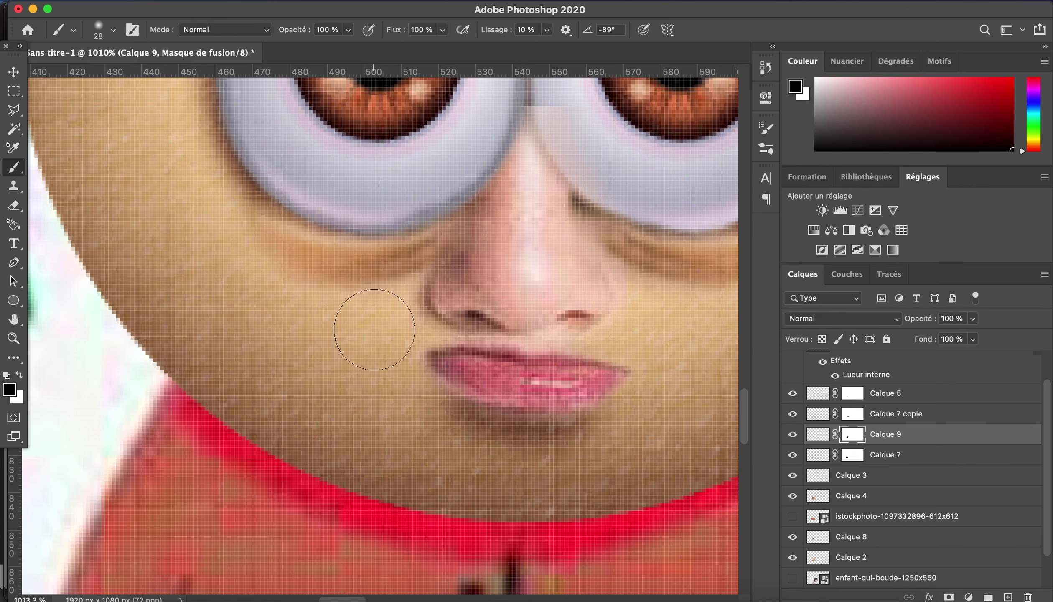
{"action": "scroll", "coordinate": [503, 175], "scroll_direction": "down", "scroll_amount": 2}
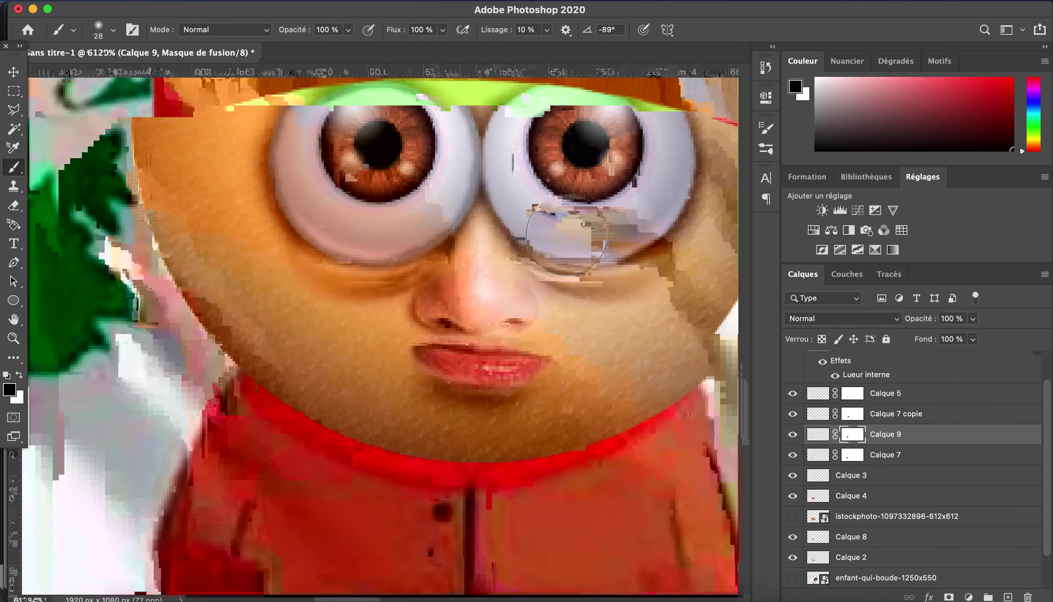
Shrink the nose to about 78% with Free Transform.
{"action": "key", "text": "ctrl+t"}
{"action": "scroll", "coordinate": [351, 295], "scroll_direction": "up", "scroll_amount": 2}
{"action": "left_click_drag", "start_coordinate": [351, 296], "coordinate": [364, 266]}
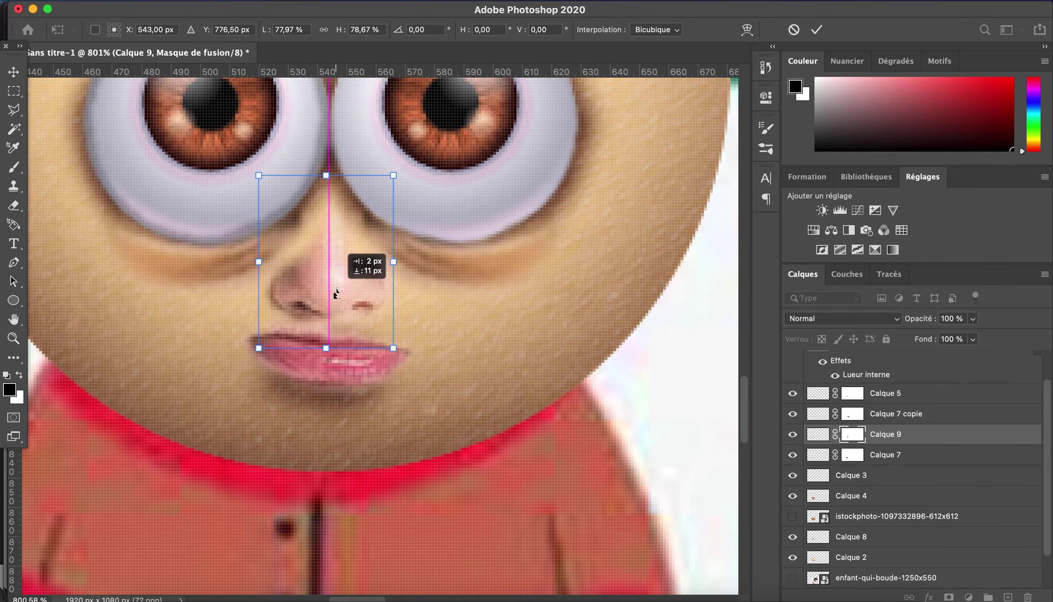
{"action": "key", "text": "Return"}
{"action": "double_click", "coordinate": [815, 413]}
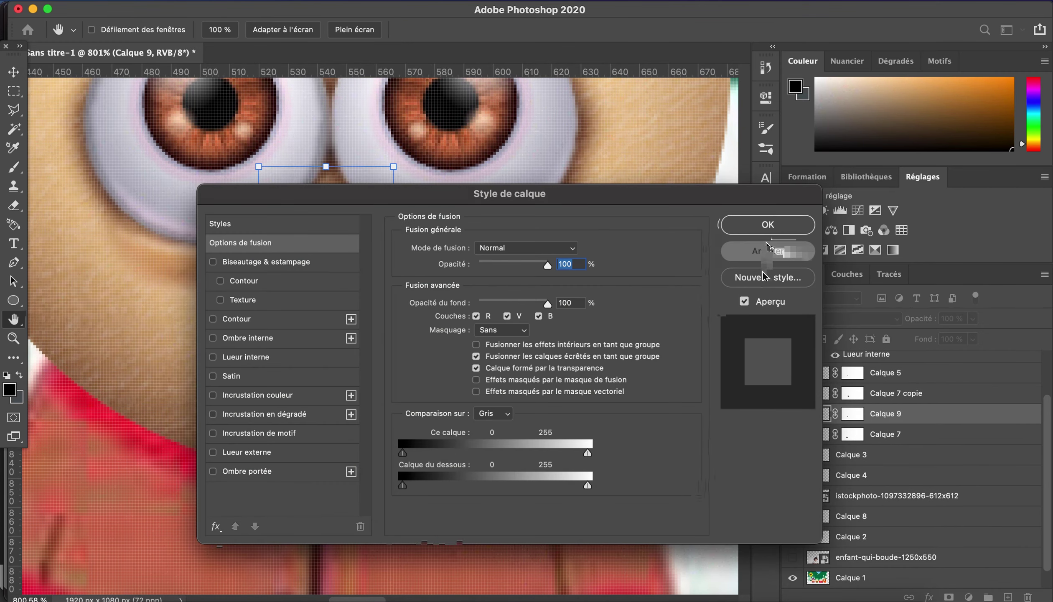
{"action": "left_click", "coordinate": [768, 250]}
Shift the nose's hue toward the skin tone and raise its contrast.
{"action": "key", "text": "ctrl+u"}
{"action": "left_click_drag", "start_coordinate": [814, 268], "coordinate": [811, 269]}
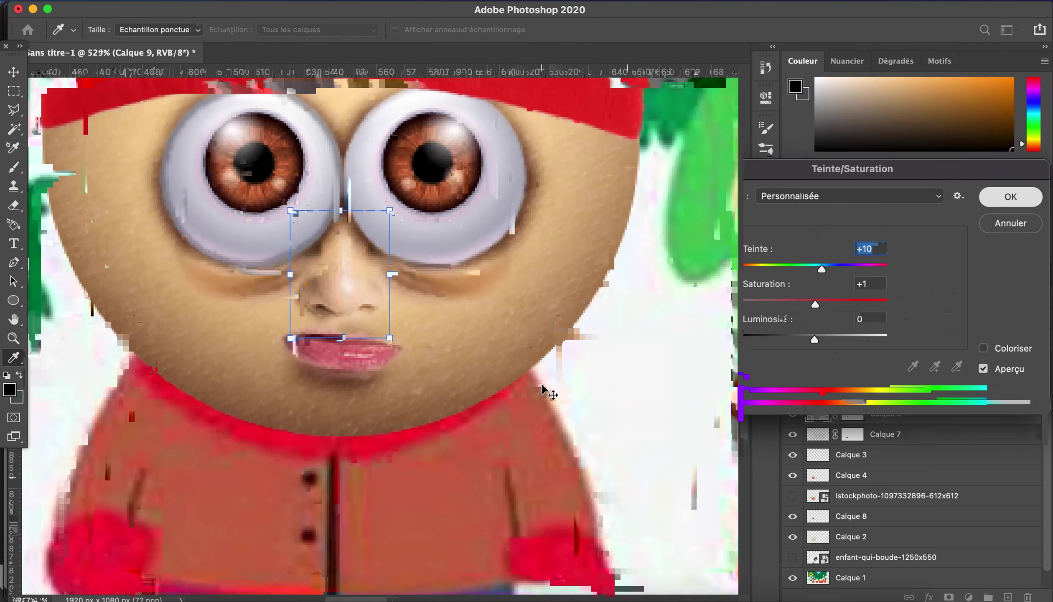
{"action": "left_click", "coordinate": [1010, 197]}
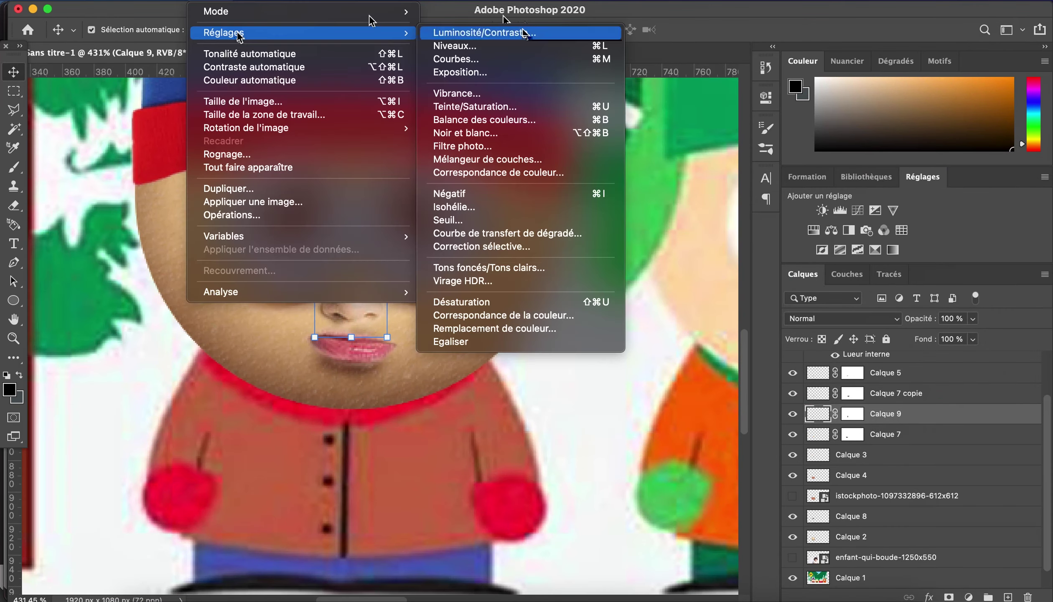
{"action": "left_click", "coordinate": [505, 30]}
{"action": "left_click_drag", "start_coordinate": [666, 204], "coordinate": [724, 208]}
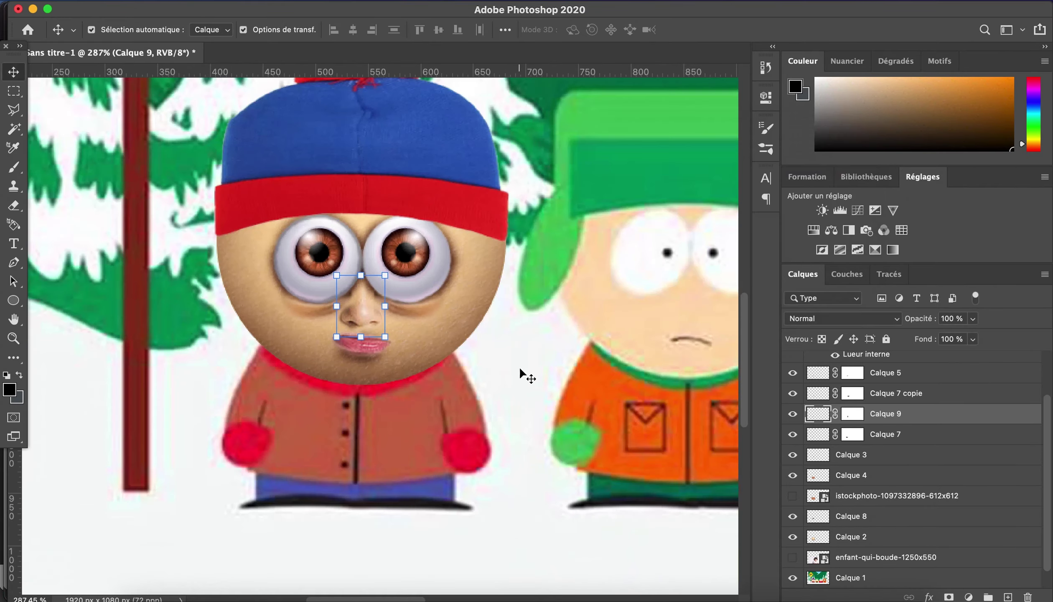
{"action": "scroll", "coordinate": [391, 373], "scroll_direction": "up", "scroll_amount": 1}
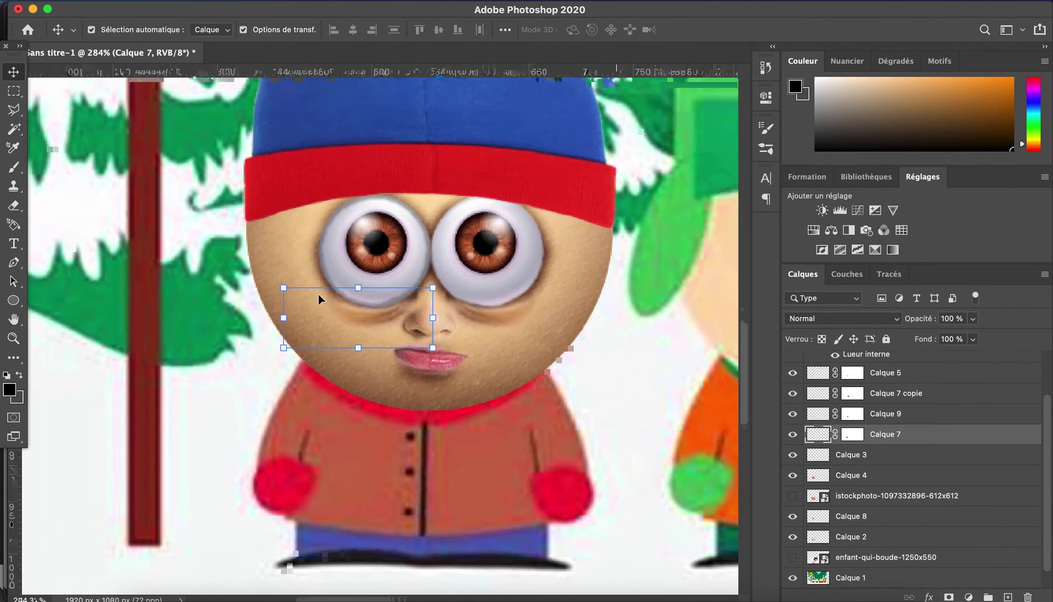
Adjust the cap's brightness/contrast and widen it to fit Stan's head.
{"action": "scroll", "coordinate": [318, 293], "scroll_direction": "down", "scroll_amount": 3}
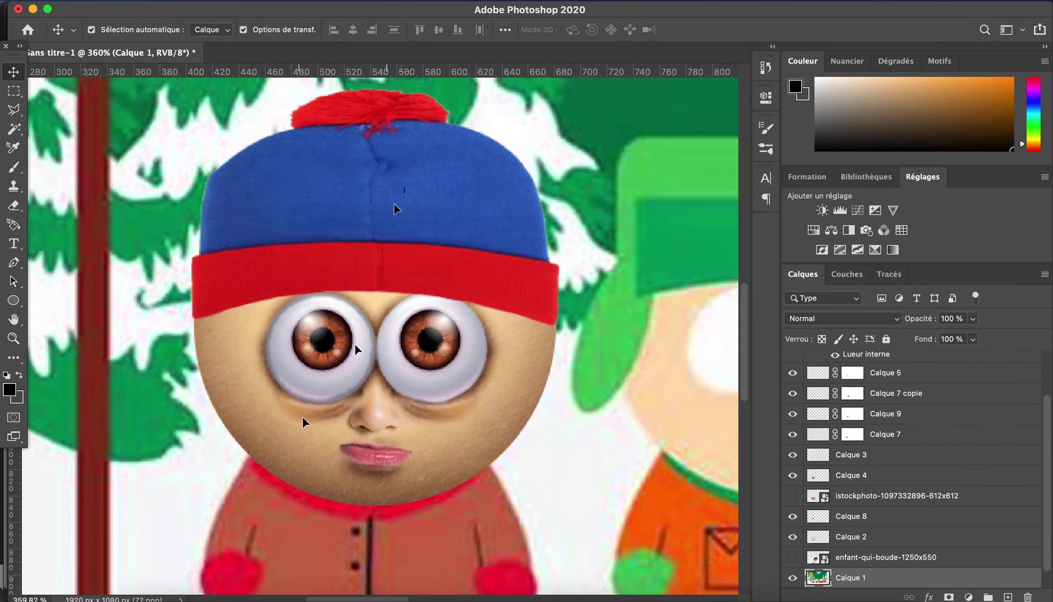
{"action": "left_click", "coordinate": [517, 32]}
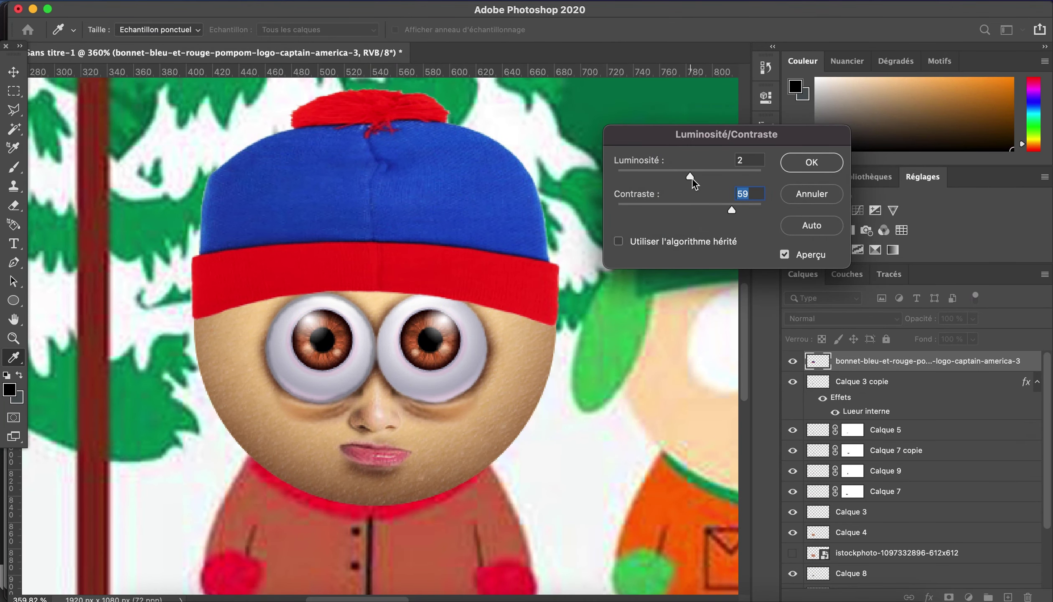
{"action": "left_click", "coordinate": [808, 165]}
{"action": "left_click_drag", "start_coordinate": [595, 184], "coordinate": [606, 184]}
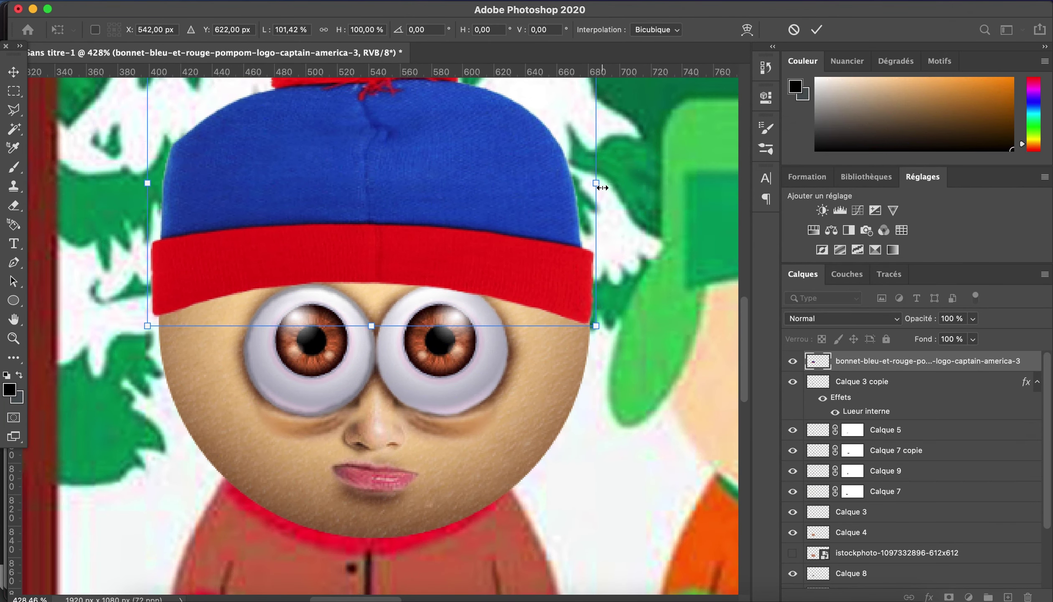
{"action": "key", "text": "Return"}
{"action": "left_click", "coordinate": [860, 381]}
Paint soft shading over the red cap band on a new layer within the head selection.
{"action": "left_click", "coordinate": [1007, 597]}
{"action": "key", "text": "b"}
{"action": "left_click", "coordinate": [113, 30]}
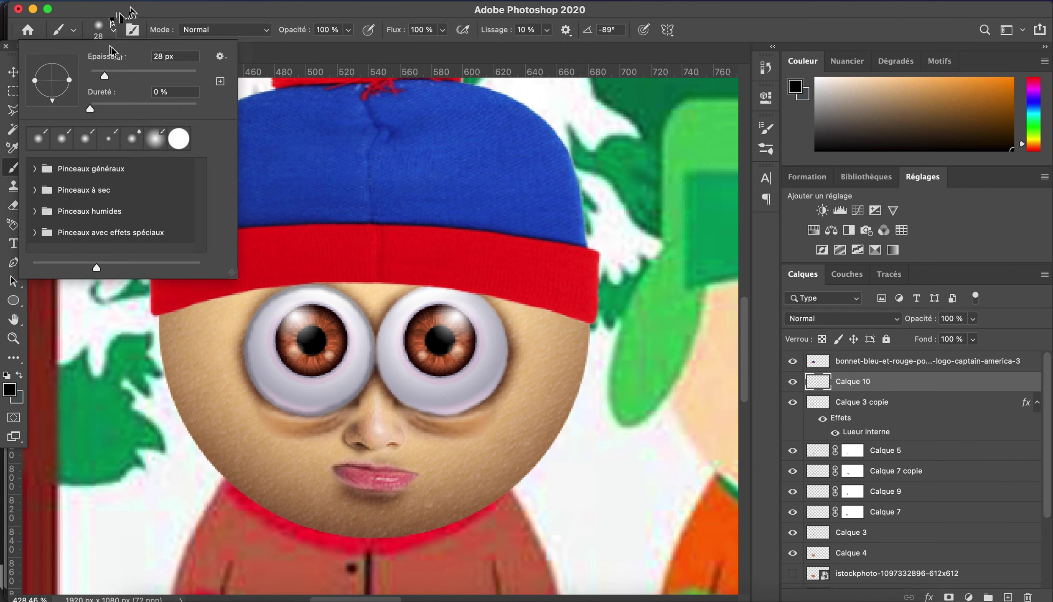
{"action": "left_click_drag", "start_coordinate": [348, 30], "coordinate": [320, 46]}
{"action": "scroll", "coordinate": [821, 507], "scroll_direction": "down", "scroll_amount": 3}
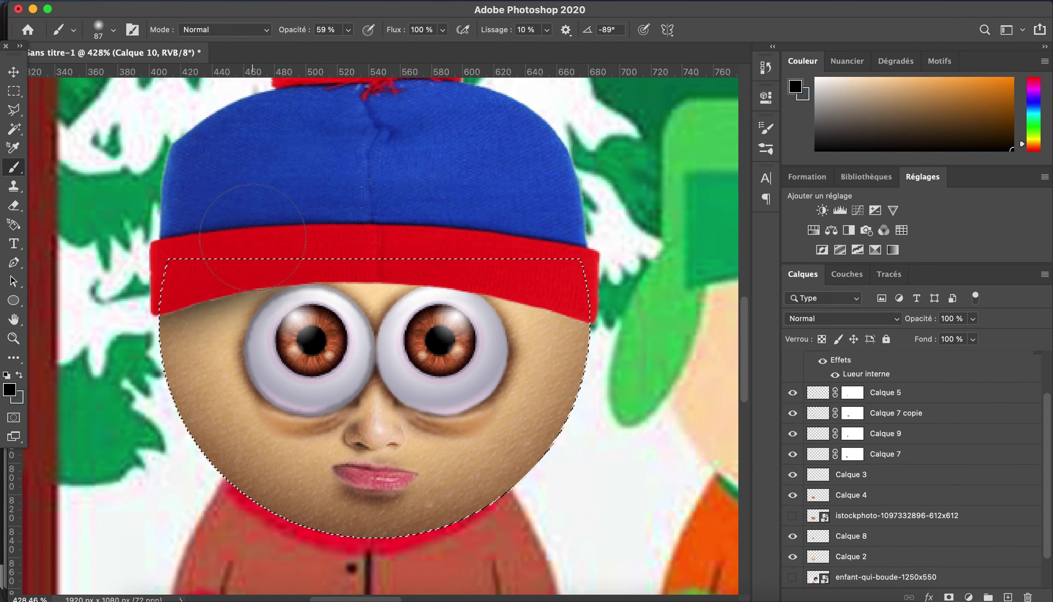
{"action": "left_click_drag", "start_coordinate": [342, 234], "coordinate": [584, 266]}
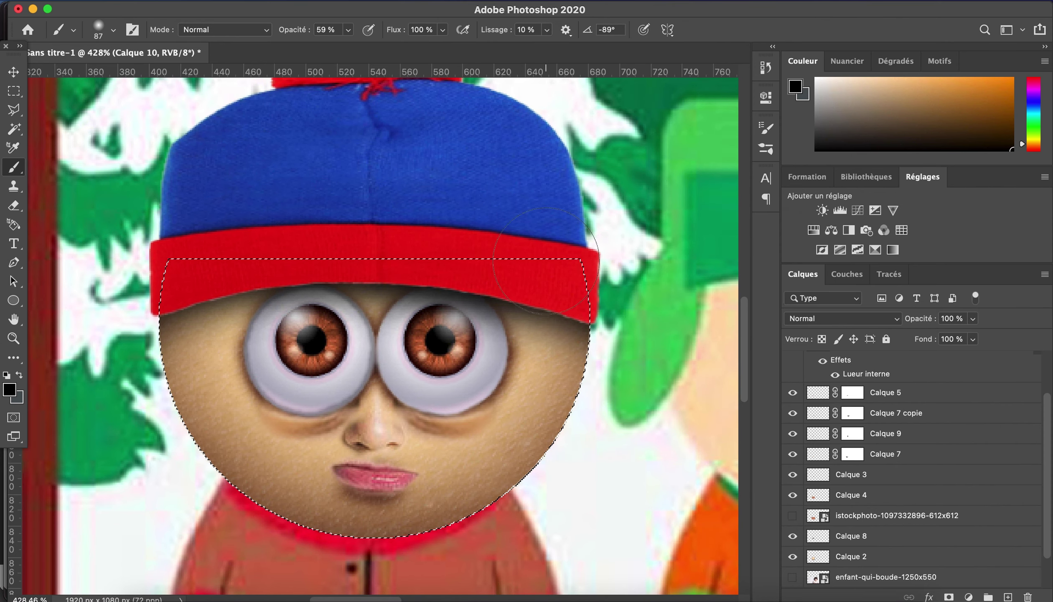
{"action": "left_click", "coordinate": [106, 329]}
Soften the cap layer's edge with the Blur tool.
{"action": "left_click", "coordinate": [14, 357]}
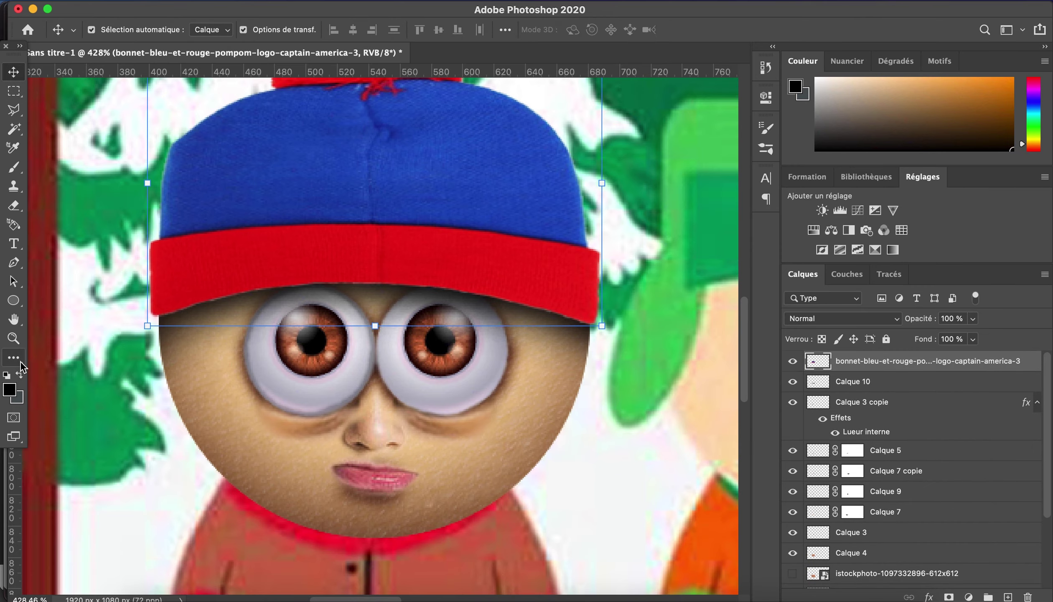
{"action": "left_click", "coordinate": [84, 522]}
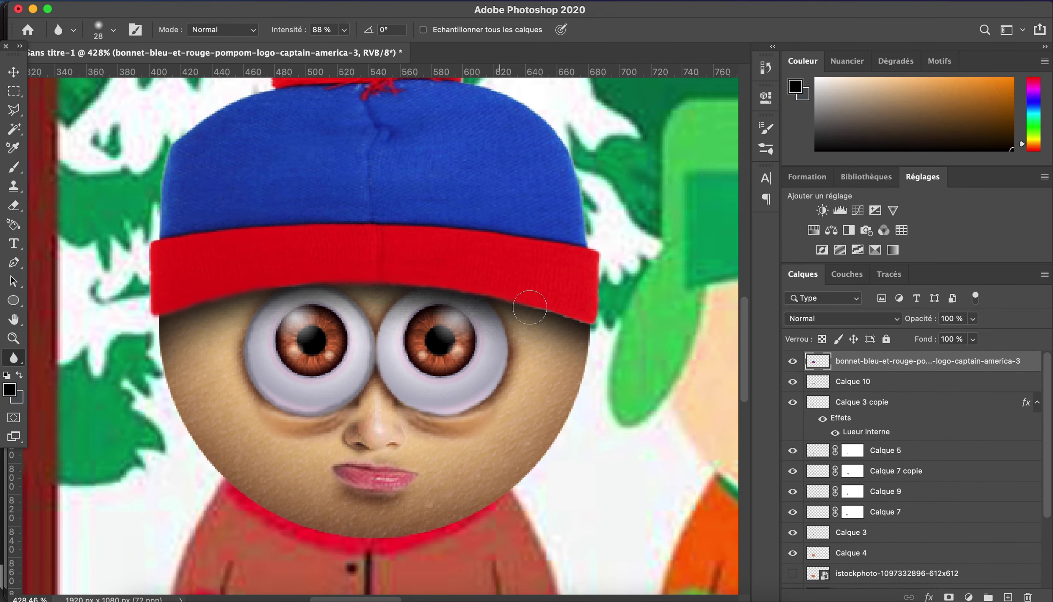
{"action": "key", "text": "m"}
{"action": "scroll", "coordinate": [101, 231], "scroll_direction": "down", "scroll_amount": 3}
{"action": "scroll", "coordinate": [102, 231], "scroll_direction": "down", "scroll_amount": 3}
{"action": "scroll", "coordinate": [101, 231], "scroll_direction": "down", "scroll_amount": 2}
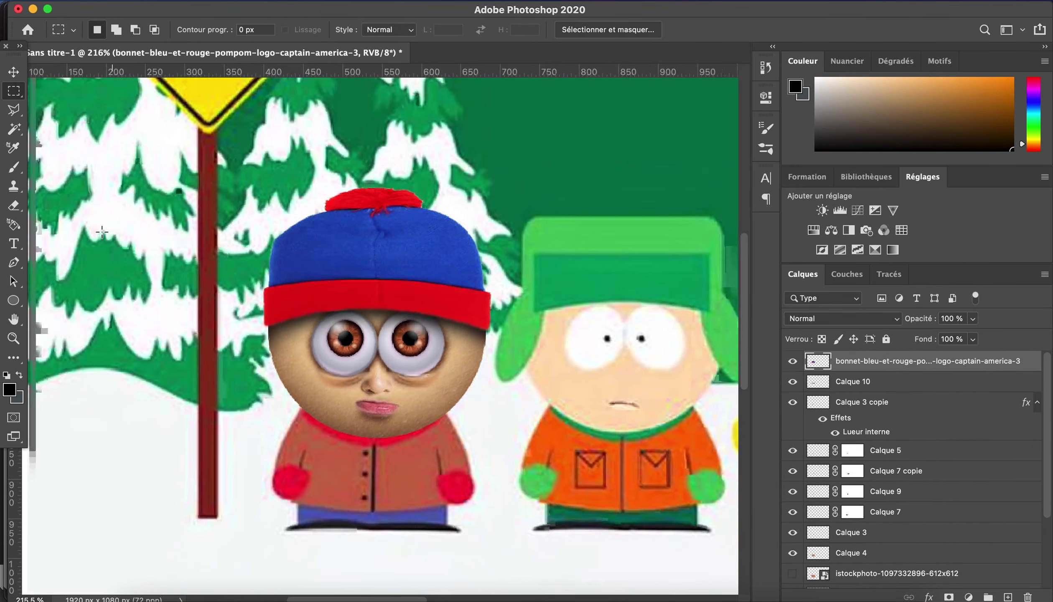
{"action": "scroll", "coordinate": [101, 231], "scroll_direction": "down", "scroll_amount": 2}
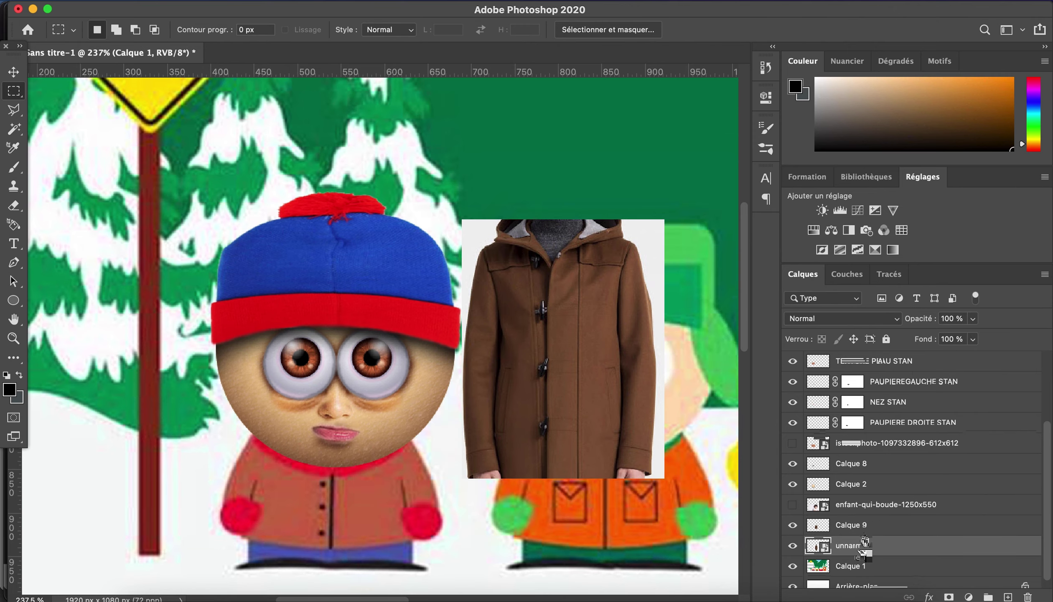
Move the brown coat onto Stan's body and resize it to his body's height and width.
{"action": "left_click", "coordinate": [652, 238], "text": "ctrl"}
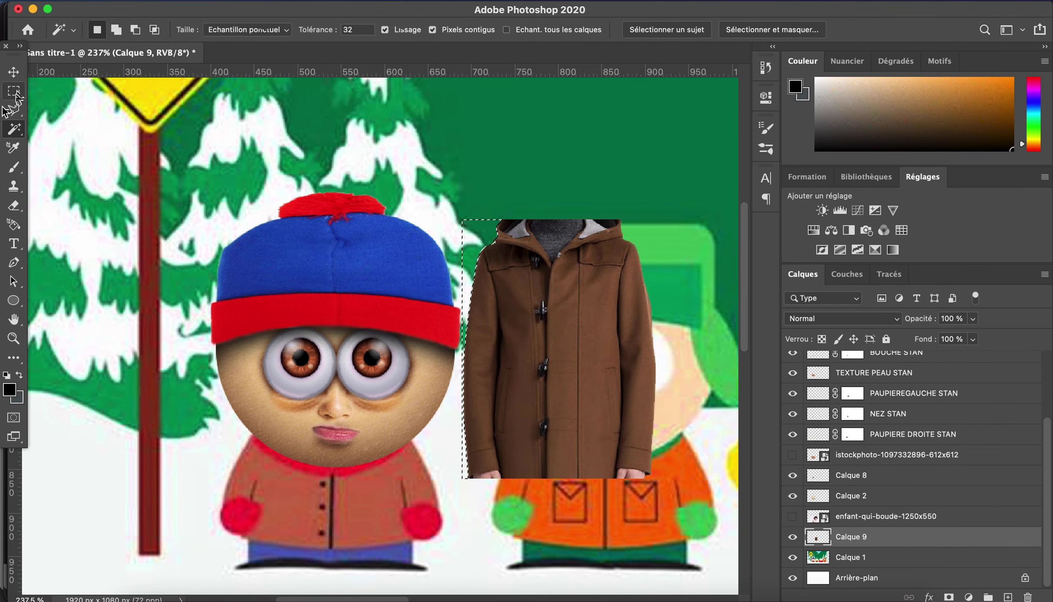
{"action": "left_click", "coordinate": [13, 72]}
{"action": "left_click_drag", "start_coordinate": [556, 347], "coordinate": [330, 460]}
{"action": "key", "text": "ctrl+t"}
{"action": "left_click_drag", "start_coordinate": [327, 334], "coordinate": [329, 412]}
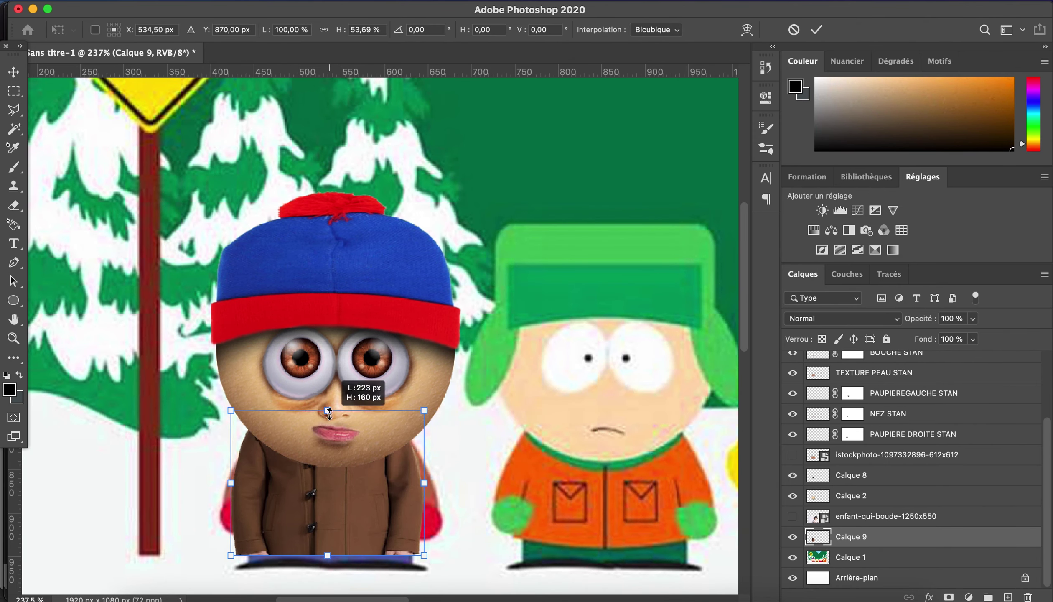
{"action": "left_click_drag", "start_coordinate": [425, 487], "coordinate": [440, 487]}
{"action": "left_click_drag", "start_coordinate": [230, 486], "coordinate": [223, 489]}
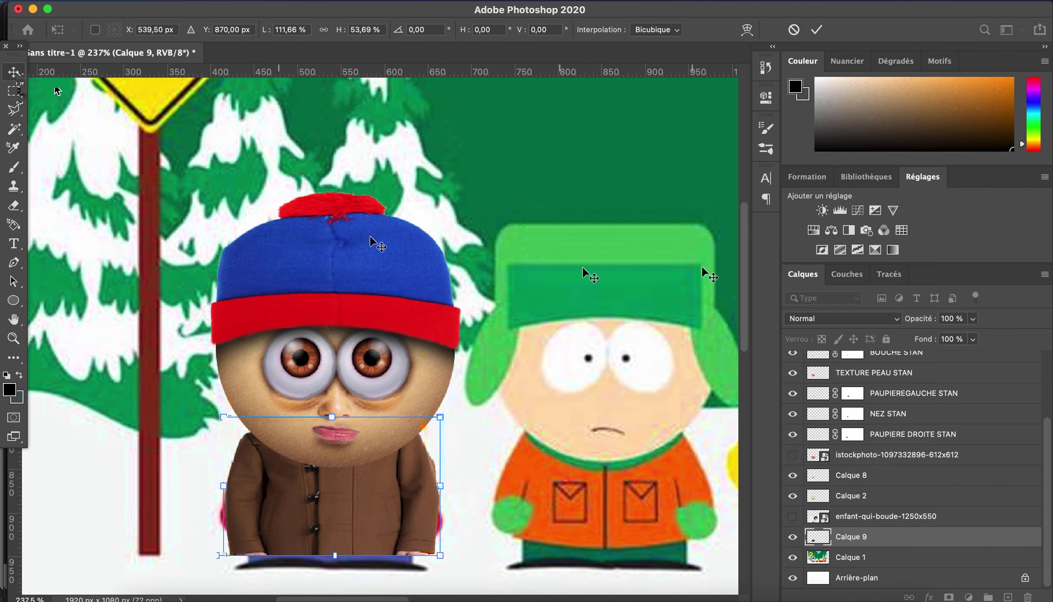
{"action": "key", "text": "Return"}
Lower the coat's opacity to 63% and warp its corners to fit the body.
{"action": "left_click_drag", "start_coordinate": [973, 319], "coordinate": [947, 337]}
{"action": "scroll", "coordinate": [517, 416], "scroll_direction": "up", "scroll_amount": 3}
{"action": "left_click", "coordinate": [159, 5]}
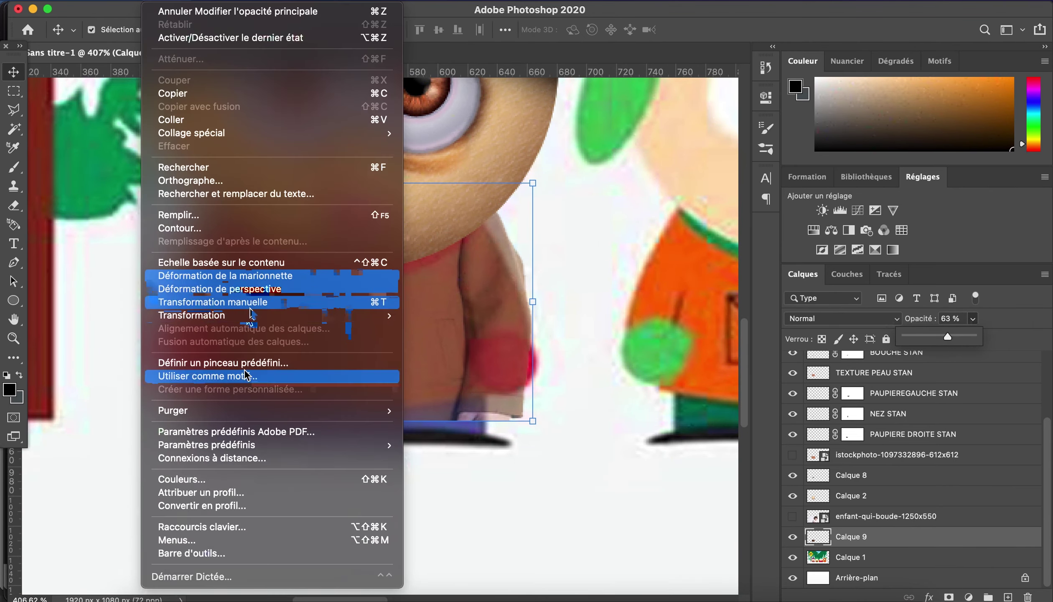
{"action": "left_click", "coordinate": [422, 411]}
{"action": "left_click_drag", "start_coordinate": [533, 183], "coordinate": [495, 181]}
{"action": "left_click_drag", "start_coordinate": [532, 421], "coordinate": [545, 401]}
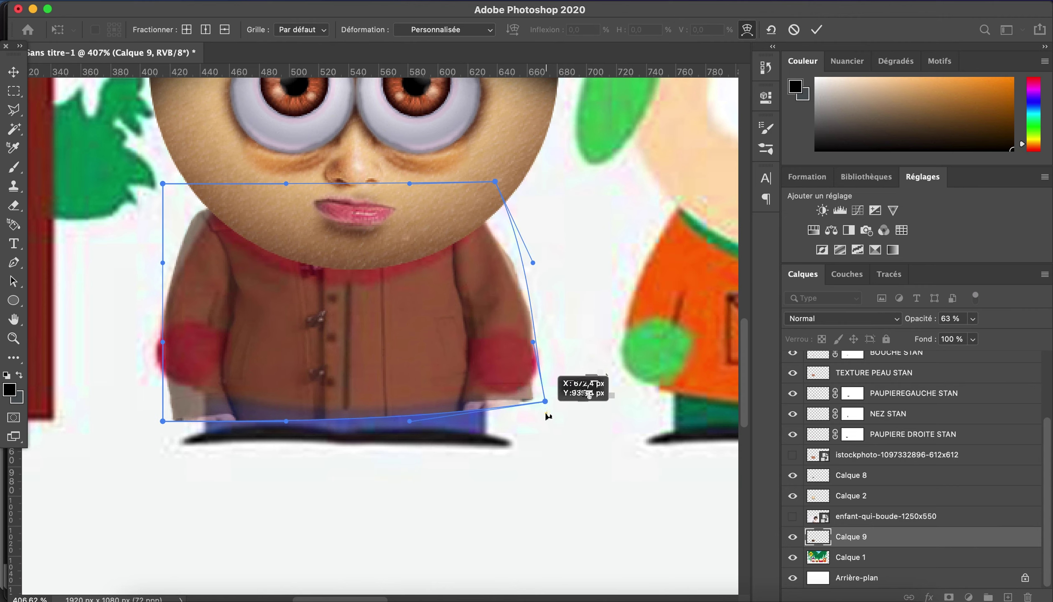
{"action": "left_click_drag", "start_coordinate": [163, 183], "coordinate": [218, 165]}
{"action": "key", "text": "Return"}
{"action": "left_click", "coordinate": [14, 91]}
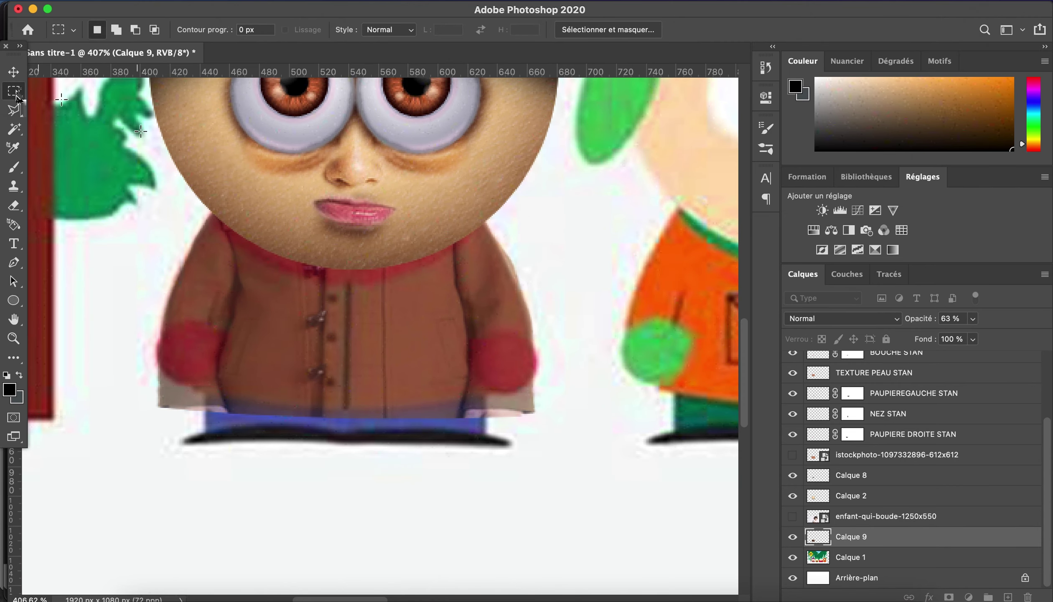
Mask the coat and paint out the beige patch beside the mitten.
{"action": "scroll", "coordinate": [313, 321], "scroll_direction": "up", "scroll_amount": 1}
{"action": "key", "text": "l"}
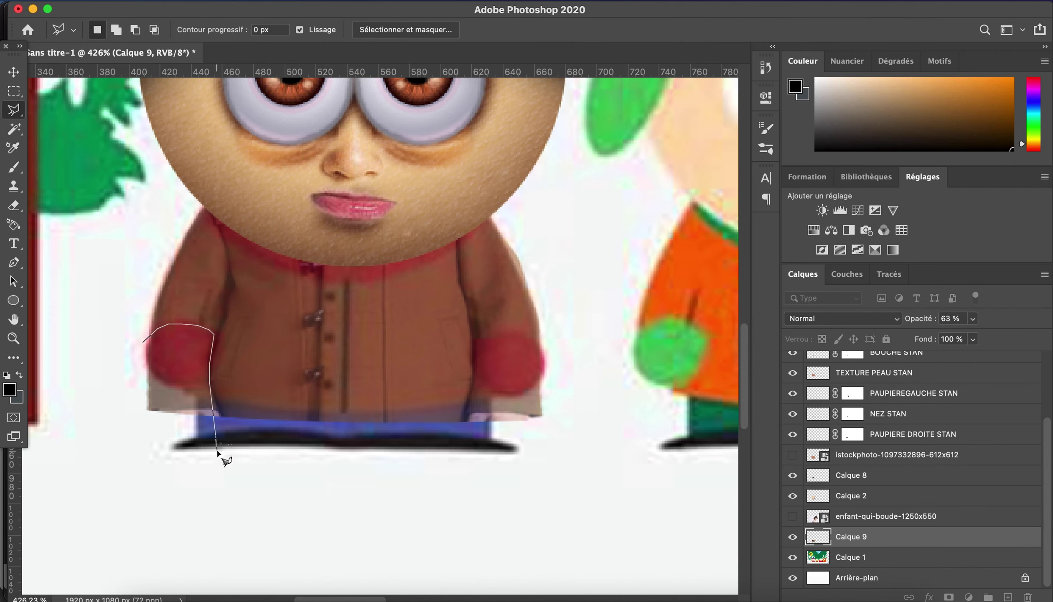
{"action": "left_click", "coordinate": [949, 596]}
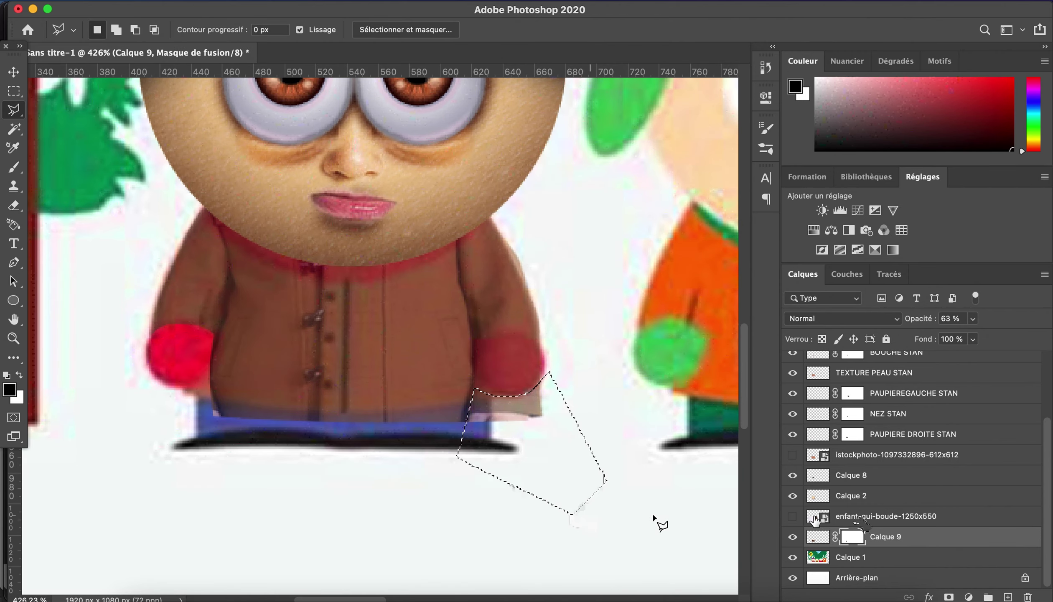
{"action": "key", "text": "b"}
{"action": "left_click_drag", "start_coordinate": [472, 418], "coordinate": [522, 407]}
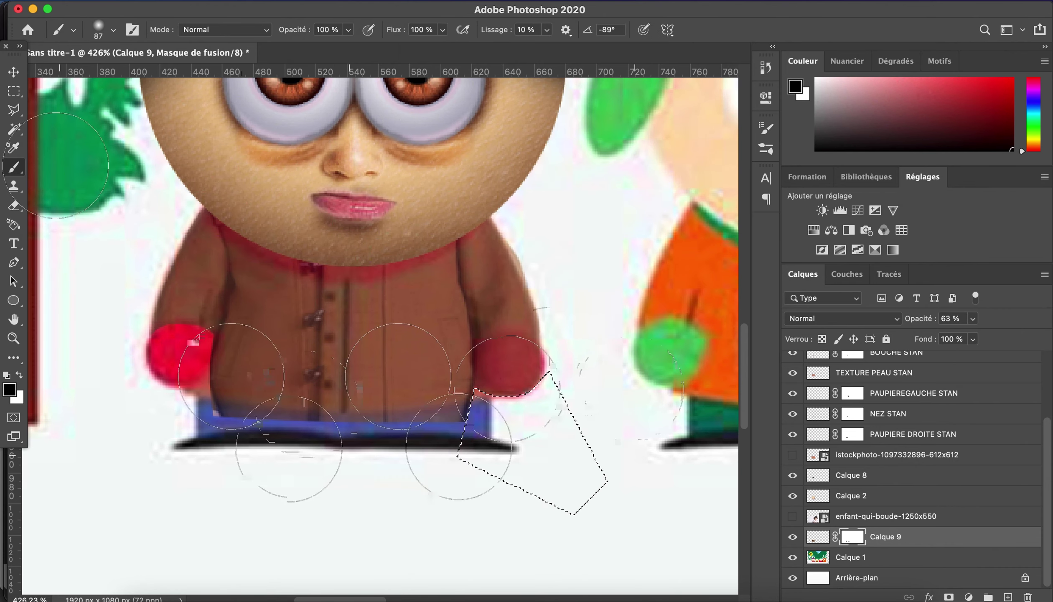
{"action": "key", "text": "l"}
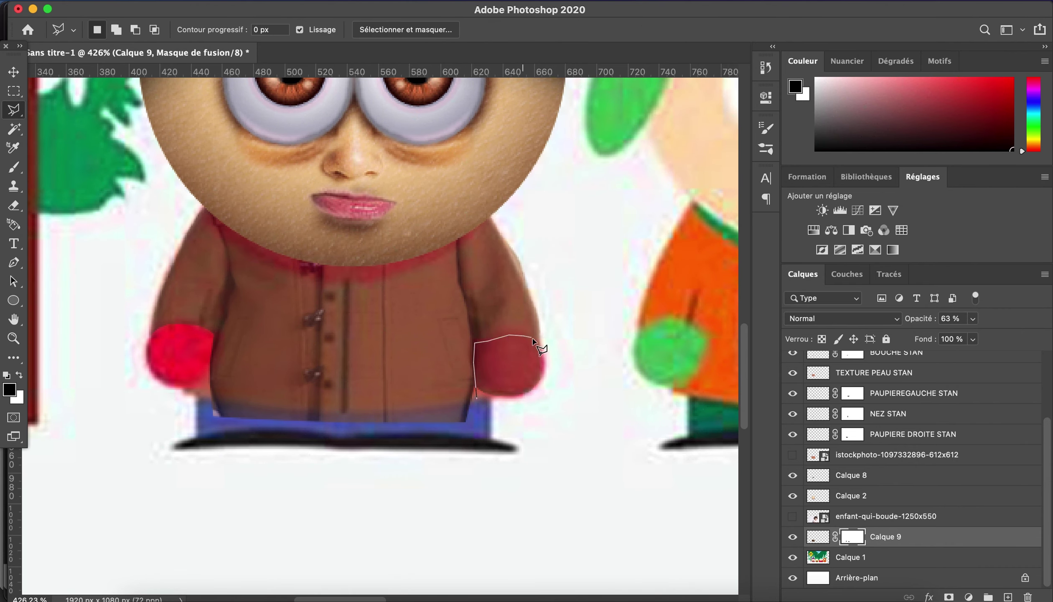
Deselect and return the body layer to 100% opacity.
{"action": "key", "text": "b"}
{"action": "key", "text": "m"}
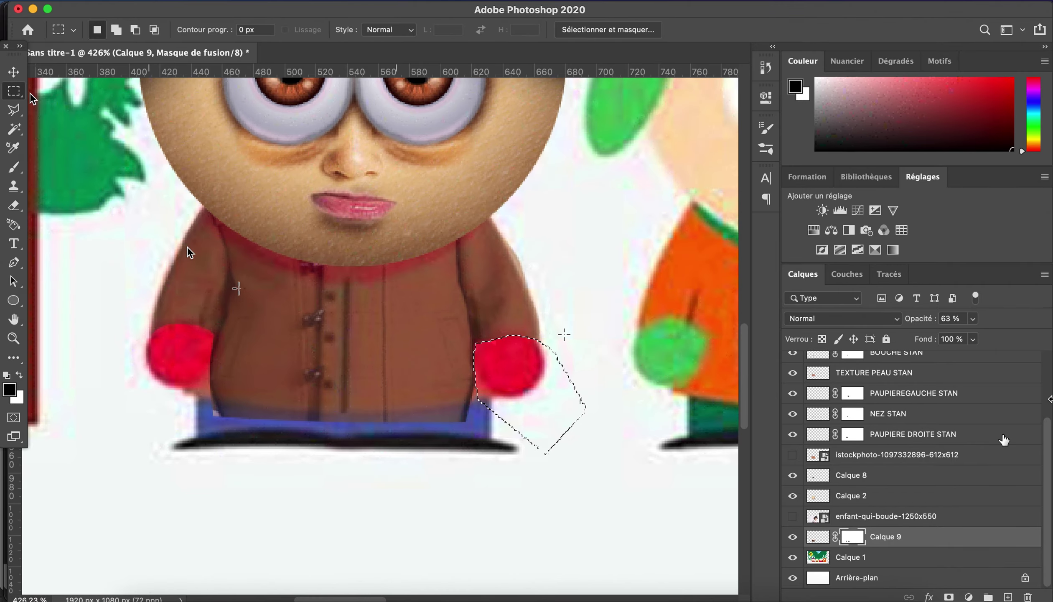
{"action": "key", "text": "ctrl+d"}
{"action": "left_click", "coordinate": [818, 536]}
{"action": "left_click_drag", "start_coordinate": [973, 318], "coordinate": [1007, 304]}
{"action": "scroll", "coordinate": [435, 402], "scroll_direction": "down", "scroll_amount": 5}
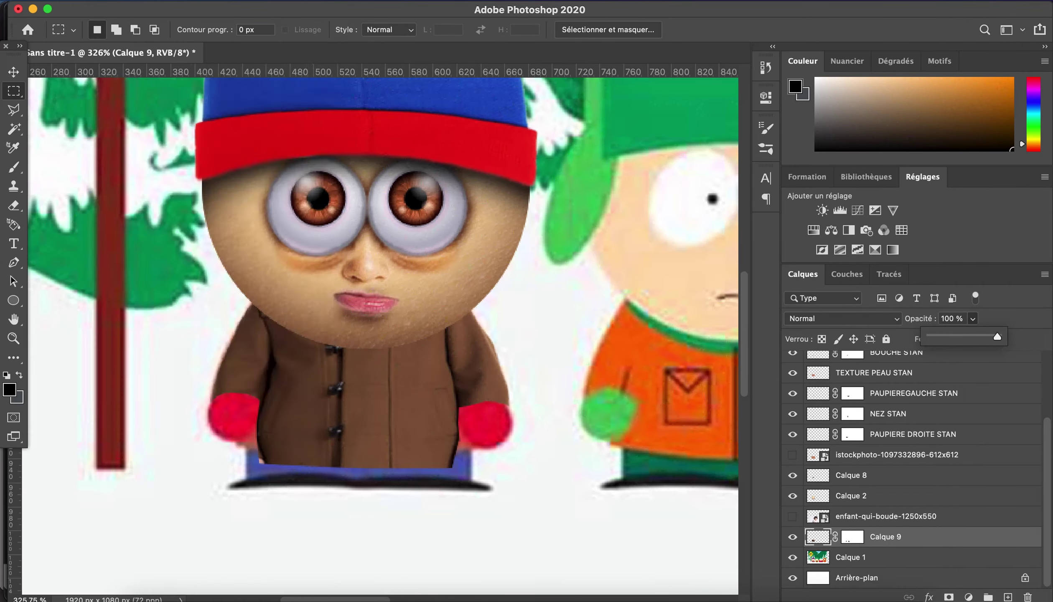
Import and embed the red knitted mittens photo.
{"action": "left_click", "coordinate": [111, 2]}
{"action": "left_click", "coordinate": [181, 259]}
{"action": "double_click", "coordinate": [432, 190]}
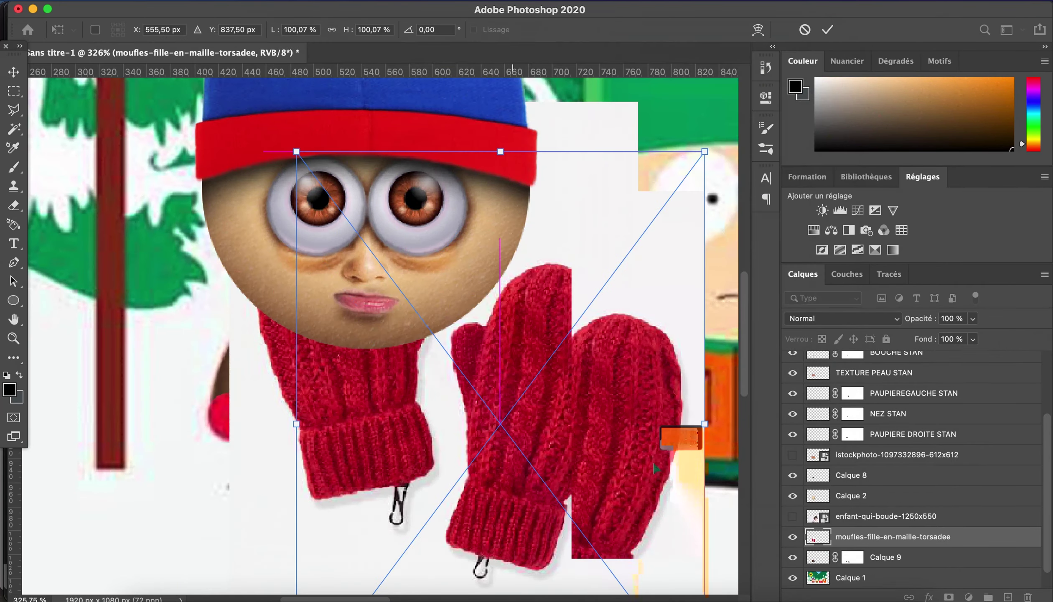
Commit the placed mittens image, rasterize it and delete its white background.
{"action": "scroll", "coordinate": [376, 334], "scroll_direction": "down", "scroll_amount": 5}
{"action": "left_click", "coordinate": [14, 129]}
{"action": "left_click", "coordinate": [269, 202]}
{"action": "left_click", "coordinate": [522, 245]}
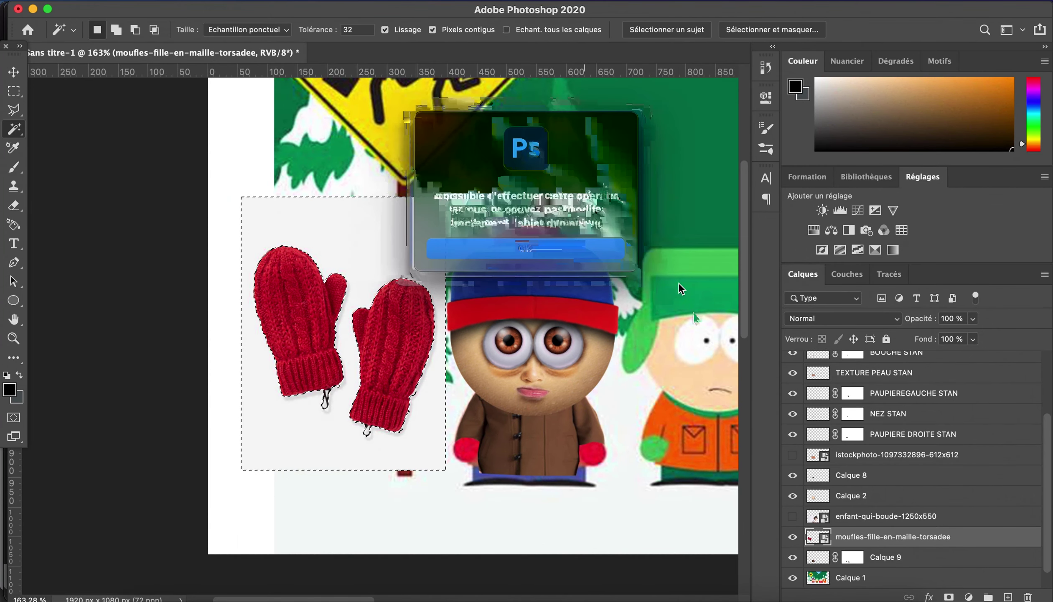
{"action": "right_click", "coordinate": [924, 537]}
{"action": "left_click", "coordinate": [776, 571]}
{"action": "key", "text": "Delete"}
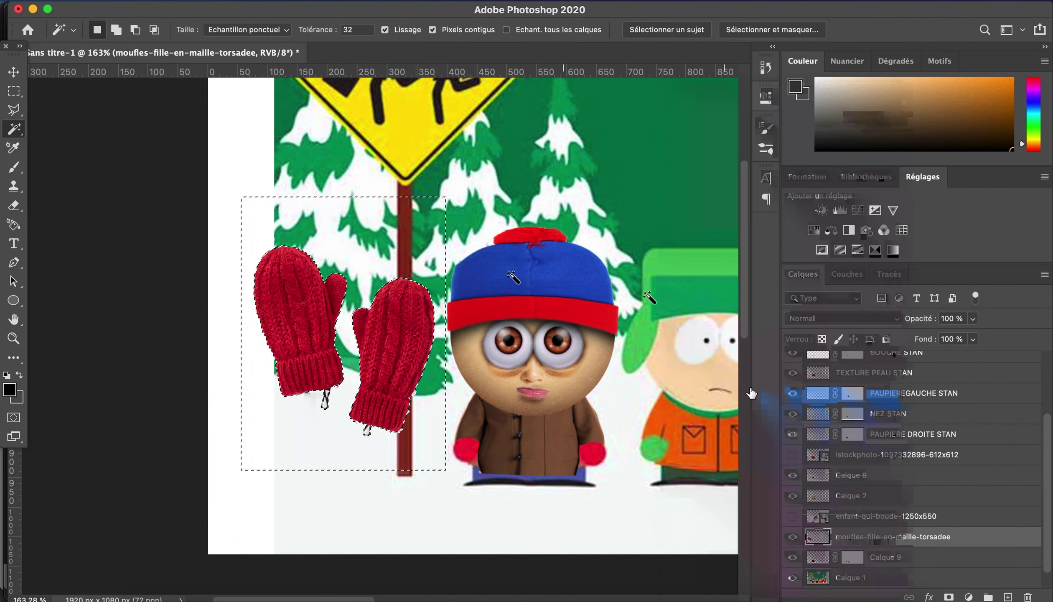
Copy the left mitten to its own layer, then rotate and shrink it toward Stan's hand.
{"action": "key", "text": "m"}
{"action": "left_click", "coordinate": [242, 200]}
{"action": "left_click_drag", "start_coordinate": [351, 407], "coordinate": [351, 410]}
{"action": "key", "text": "ctrl+shift+j"}
{"action": "key", "text": "ctrl+t"}
{"action": "mouse_move", "coordinate": [522, 334]}
{"action": "left_mouse_down"}
{"action": "mouse_move", "coordinate": [620, 541]}
{"action": "mouse_move", "coordinate": [668, 390]}
{"action": "mouse_move", "coordinate": [524, 424]}
{"action": "left_mouse_up"}
{"action": "scroll", "coordinate": [668, 390], "scroll_direction": "up", "scroll_amount": 5}
{"action": "left_click_drag", "start_coordinate": [494, 353], "coordinate": [496, 371]}
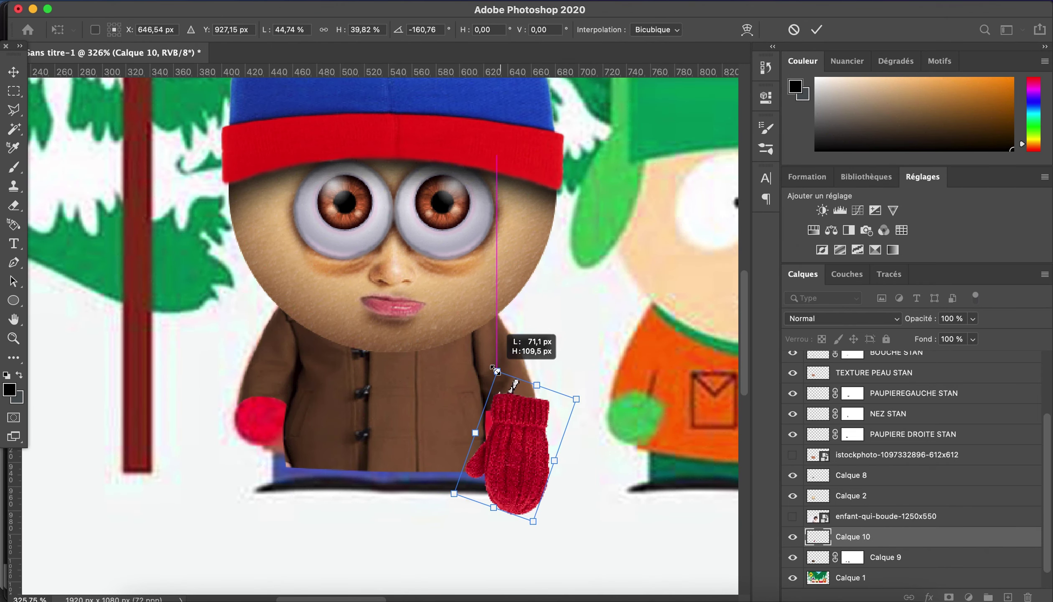
{"action": "key", "text": "Return"}
Squash the mitten onto Stan's right hand and set an eraser brush size.
{"action": "key", "text": "ctrl+t"}
{"action": "left_click_drag", "start_coordinate": [507, 518], "coordinate": [508, 481]}
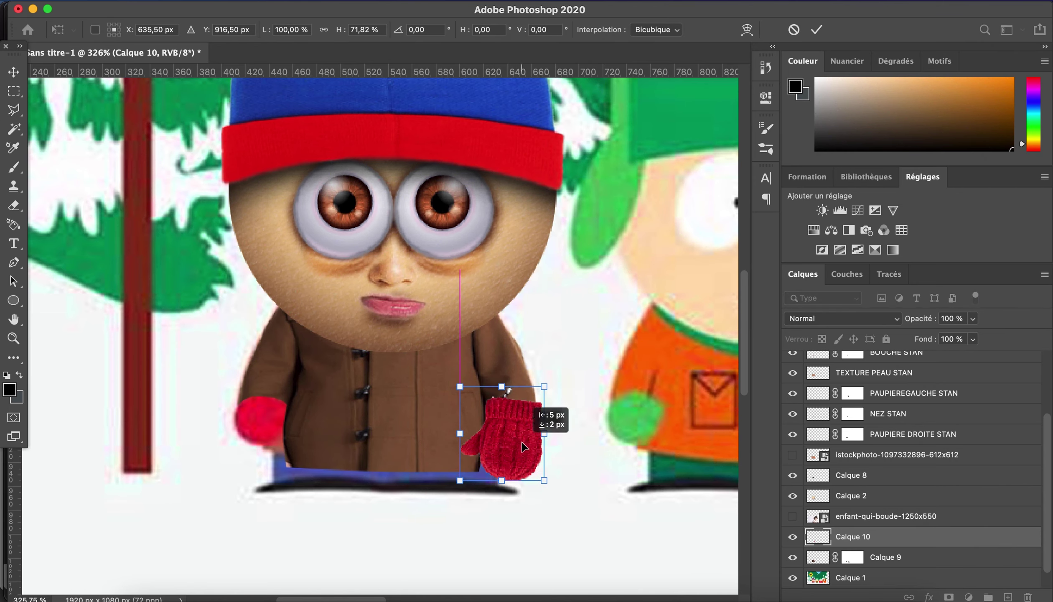
{"action": "scroll", "coordinate": [532, 445], "scroll_direction": "up", "scroll_amount": 5}
{"action": "key", "text": "Return"}
{"action": "left_click", "coordinate": [14, 206]}
{"action": "left_click", "coordinate": [112, 29]}
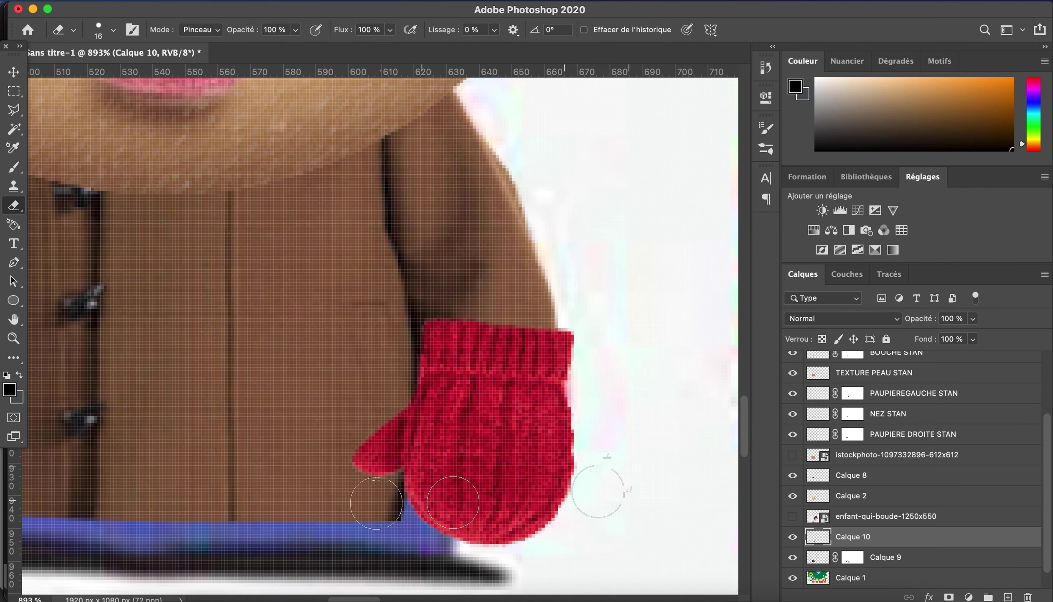
Try tilting the mitten, cancel that transform, and reorder the mitten layer in the stack.
{"action": "key", "text": "ctrl+t"}
{"action": "left_click_drag", "start_coordinate": [585, 551], "coordinate": [593, 503]}
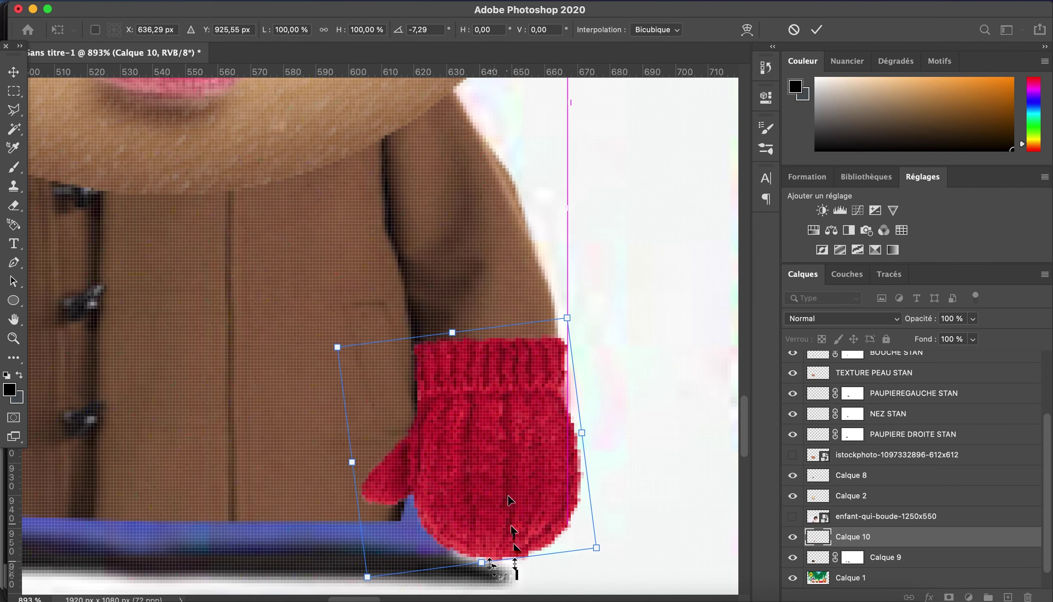
{"action": "left_click_drag", "start_coordinate": [463, 545], "coordinate": [498, 521]}
{"action": "key", "text": "Escape"}
{"action": "left_click_drag", "start_coordinate": [852, 536], "coordinate": [864, 535]}
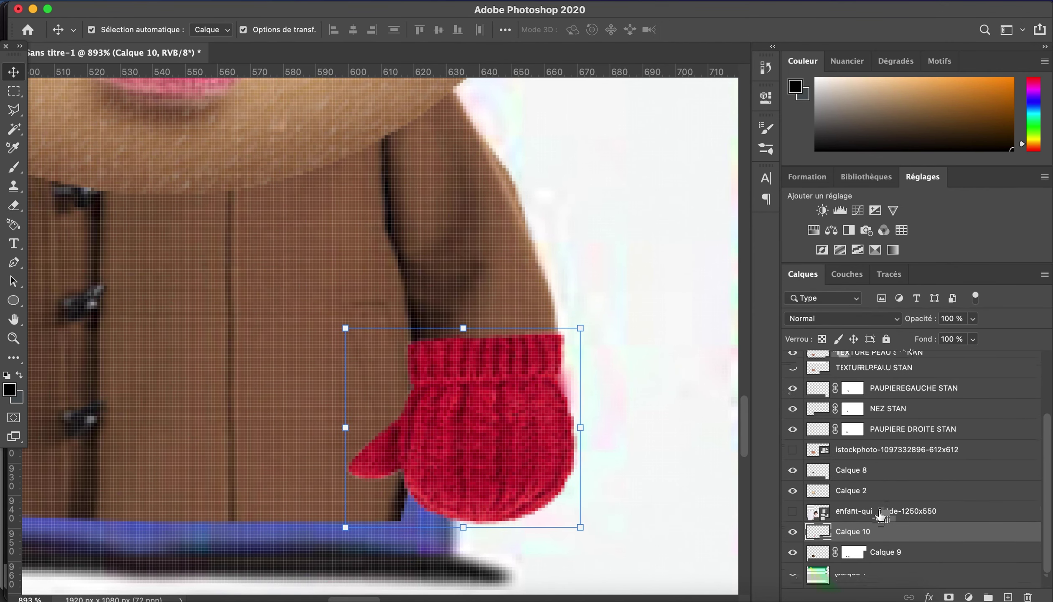
{"action": "scroll", "coordinate": [382, 336], "scroll_direction": "down", "scroll_amount": 5}
Apply a Hue/Saturation adjustment to the mitten layer.
{"action": "left_click", "coordinate": [161, 1]}
{"action": "scroll", "coordinate": [482, 317], "scroll_direction": "down", "scroll_amount": 3}
{"action": "left_click", "coordinate": [209, 1]}
{"action": "left_click", "coordinate": [418, 111]}
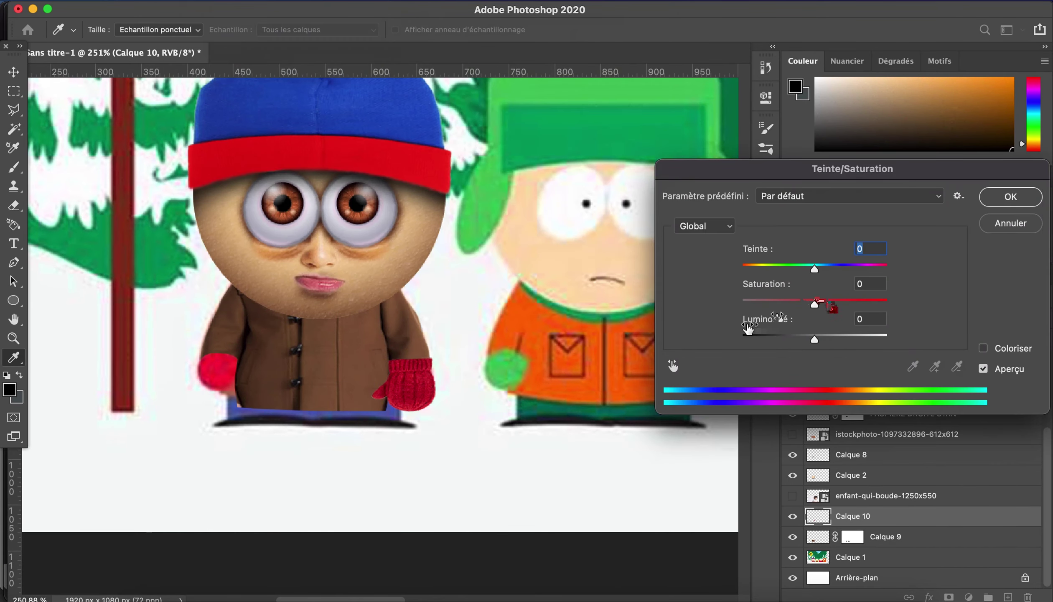
{"action": "left_click", "coordinate": [1011, 196]}
Duplicate the mitten, flip the copy horizontally and move it onto Stan's left hand.
{"action": "key", "text": "ctrl+j"}
{"action": "key", "text": "v"}
{"action": "scroll", "coordinate": [443, 436], "scroll_direction": "up", "scroll_amount": 2}
{"action": "left_click", "coordinate": [161, 1]}
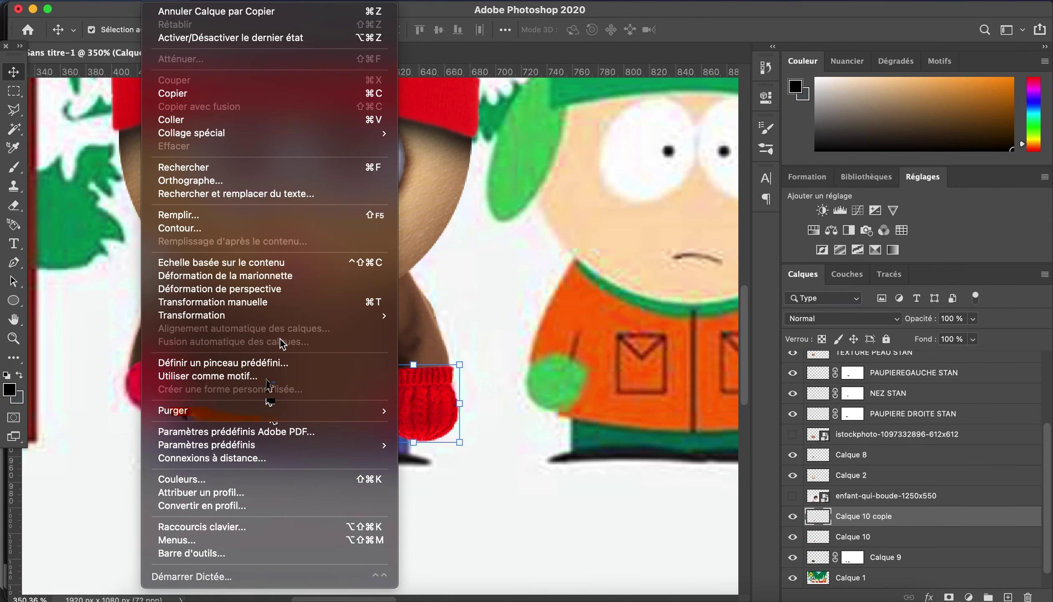
{"action": "left_click", "coordinate": [510, 531]}
{"action": "left_click_drag", "start_coordinate": [414, 401], "coordinate": [163, 396]}
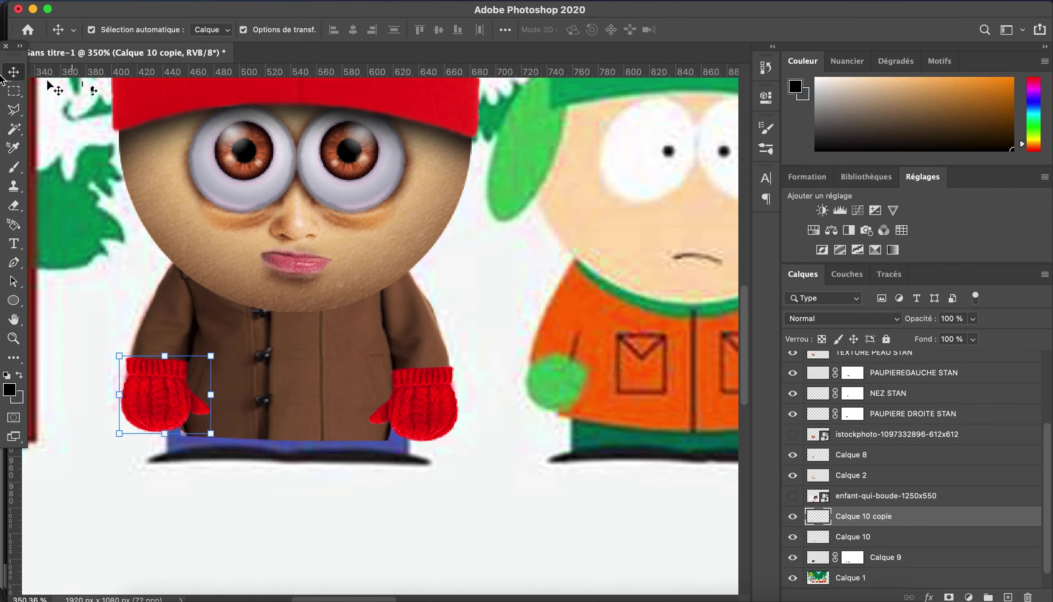
Select the coat area by the left mitten and stretch it outward under the mitten.
{"action": "left_click", "coordinate": [293, 397]}
{"action": "scroll", "coordinate": [303, 422], "scroll_direction": "up", "scroll_amount": 3}
{"action": "left_click", "coordinate": [21, 94]}
{"action": "left_click_drag", "start_coordinate": [179, 378], "coordinate": [336, 253]}
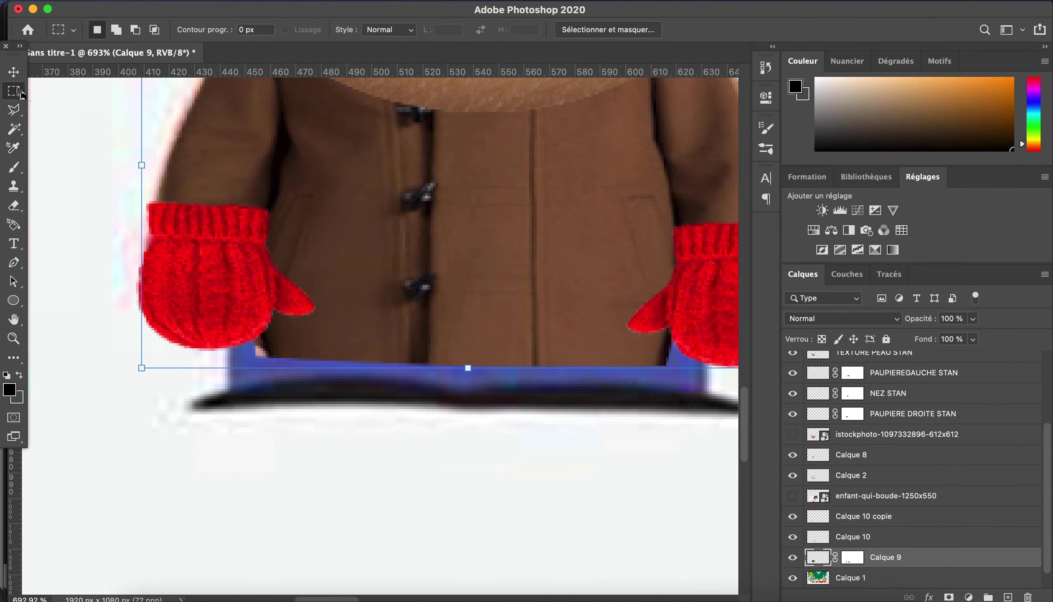
{"action": "left_click", "coordinate": [13, 72]}
{"action": "left_click_drag", "start_coordinate": [179, 338], "coordinate": [134, 330]}
{"action": "left_click", "coordinate": [257, 195]}
Raise the contrast of Stan's coat on his body layer to 47.
{"action": "scroll", "coordinate": [383, 407], "scroll_direction": "down", "scroll_amount": 3}
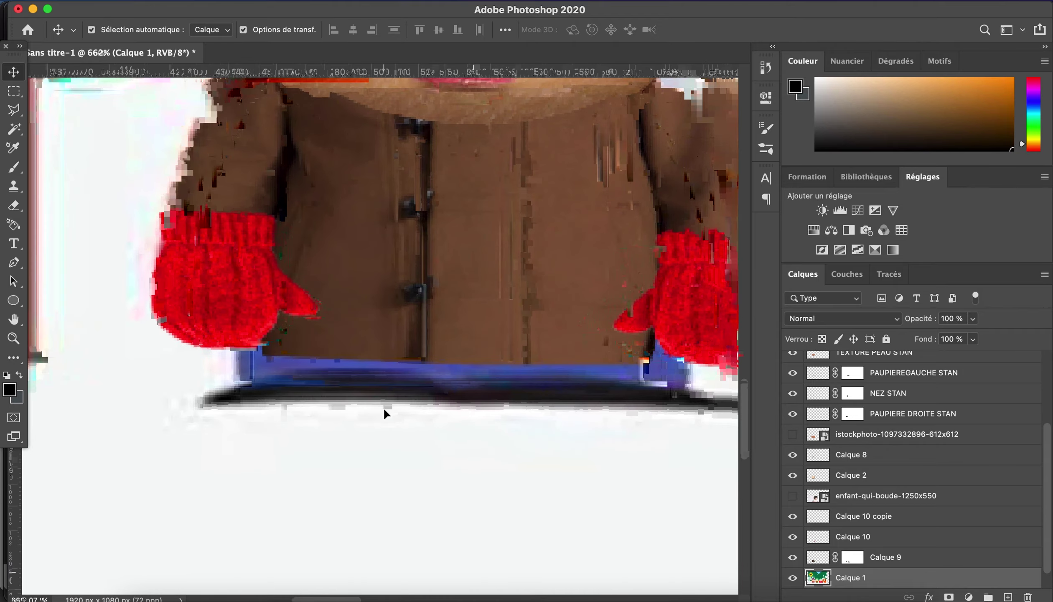
{"action": "scroll", "coordinate": [335, 472], "scroll_direction": "down", "scroll_amount": 3}
{"action": "scroll", "coordinate": [336, 466], "scroll_direction": "down", "scroll_amount": 2}
{"action": "scroll", "coordinate": [334, 465], "scroll_direction": "up", "scroll_amount": 1}
{"action": "left_click", "coordinate": [325, 445]}
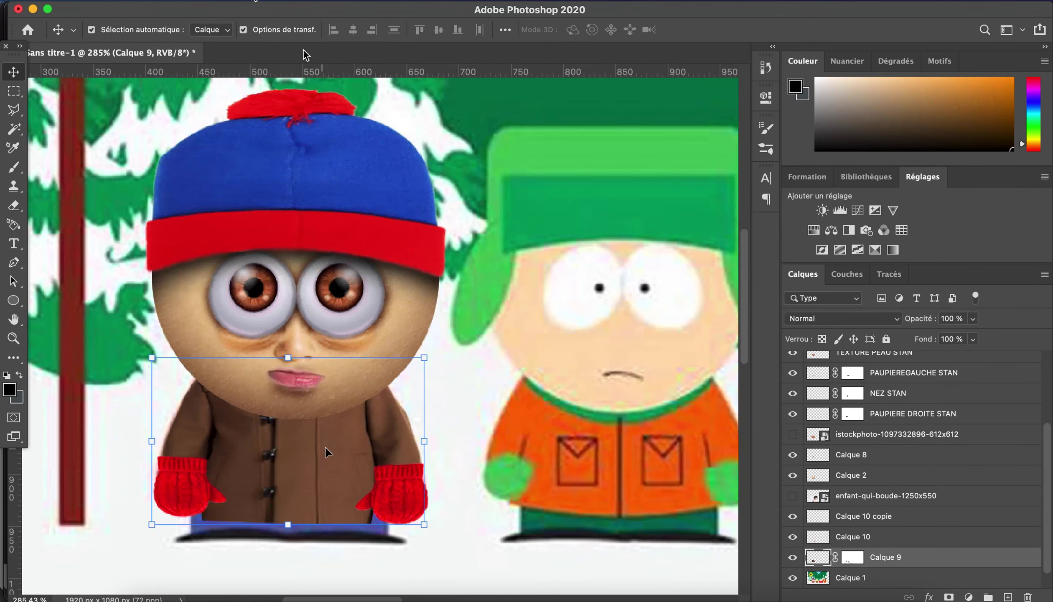
{"action": "left_click_drag", "start_coordinate": [665, 208], "coordinate": [724, 209]}
{"action": "key", "text": "Return"}
{"action": "key", "text": "v"}
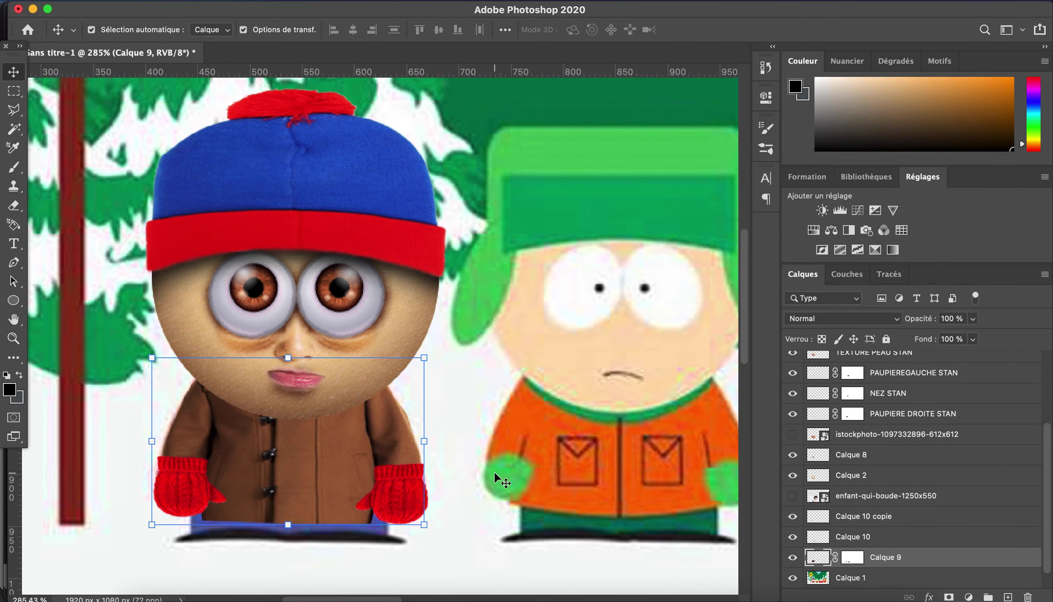
{"action": "left_click", "coordinate": [96, 5]}
{"action": "left_click", "coordinate": [314, 258]}
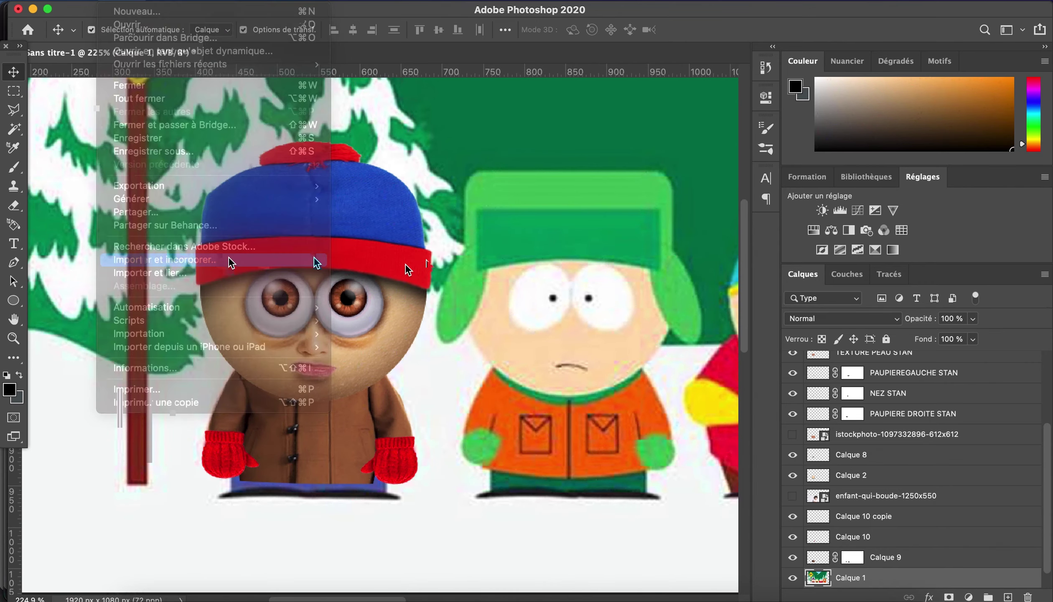
Place the jeans photo, keep only its top part and delete the white background.
{"action": "double_click", "coordinate": [528, 112]}
{"action": "key", "text": "Return"}
{"action": "key", "text": "m"}
{"action": "left_click_drag", "start_coordinate": [409, 122], "coordinate": [586, 249]}
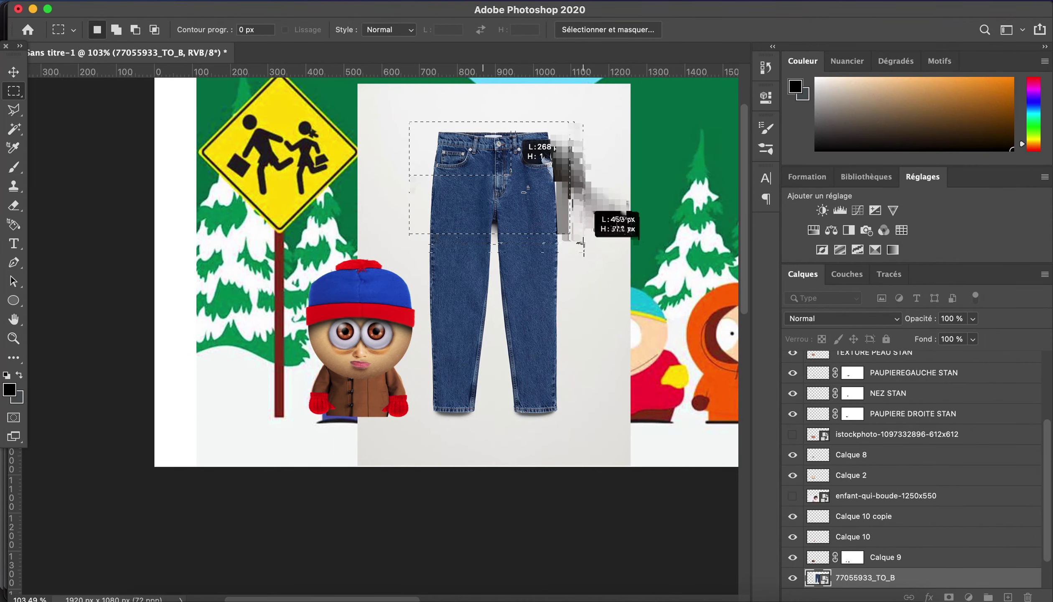
{"action": "scroll", "coordinate": [876, 550], "scroll_direction": "down", "scroll_amount": 2}
{"action": "key", "text": "ctrl+shift+i"}
{"action": "key", "text": "Delete"}
{"action": "key", "text": "ctrl+shift+i"}
{"action": "key", "text": "w"}
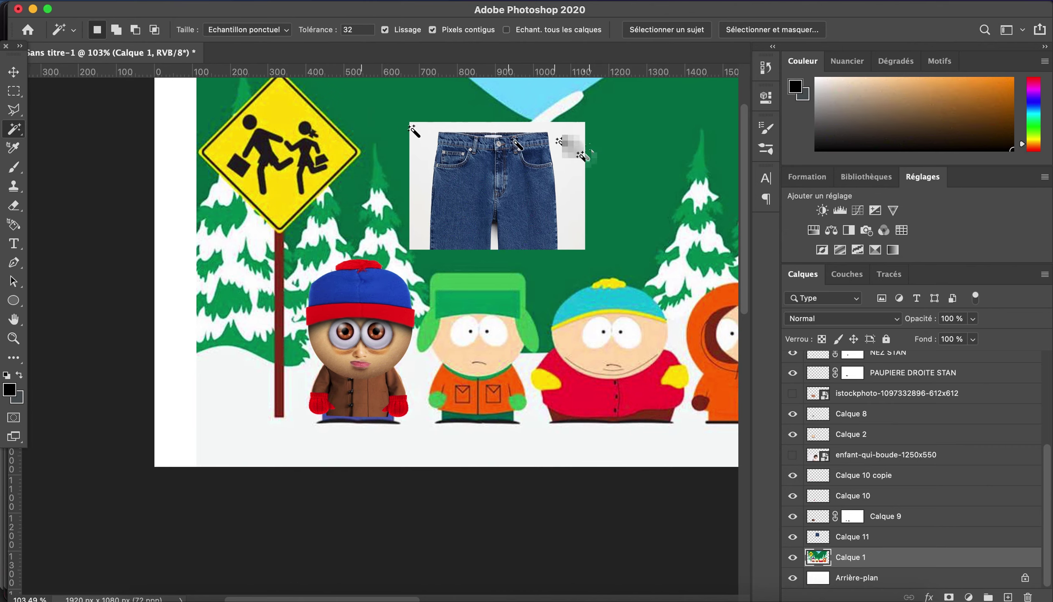
{"action": "left_click", "coordinate": [578, 204]}
{"action": "key", "text": "Delete"}
{"action": "key", "text": "ctrl+d"}
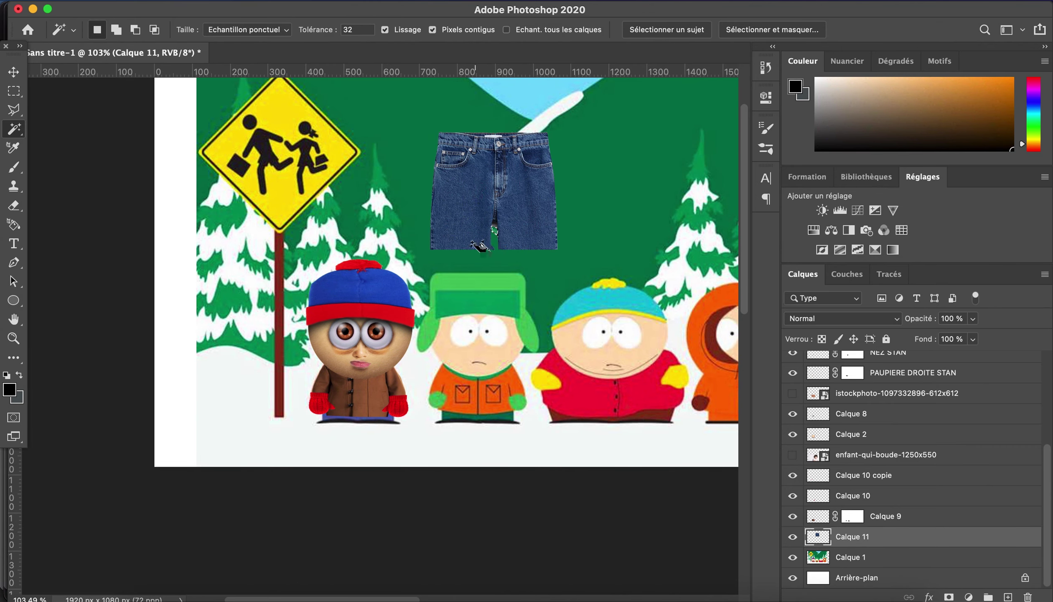
Move the jeans under Stan's coat and squash them vertically.
{"action": "key", "text": "m"}
{"action": "left_click_drag", "start_coordinate": [625, 227], "coordinate": [623, 270]}
{"action": "key", "text": "v"}
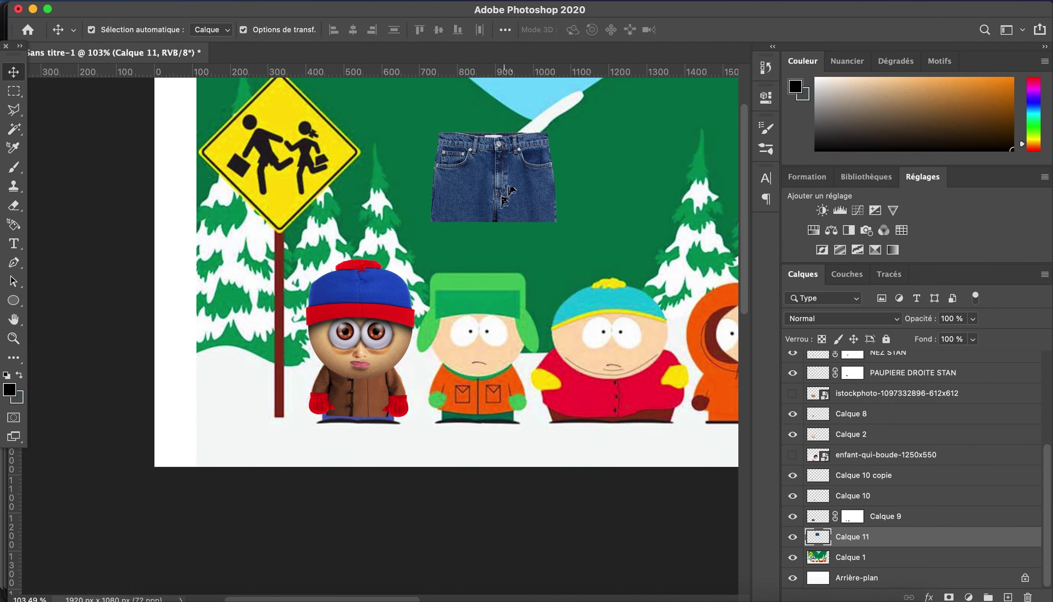
{"action": "left_click_drag", "start_coordinate": [492, 188], "coordinate": [346, 390]}
{"action": "key", "text": "ctrl+t"}
{"action": "left_click_drag", "start_coordinate": [362, 330], "coordinate": [362, 350]}
{"action": "key", "text": "Return"}
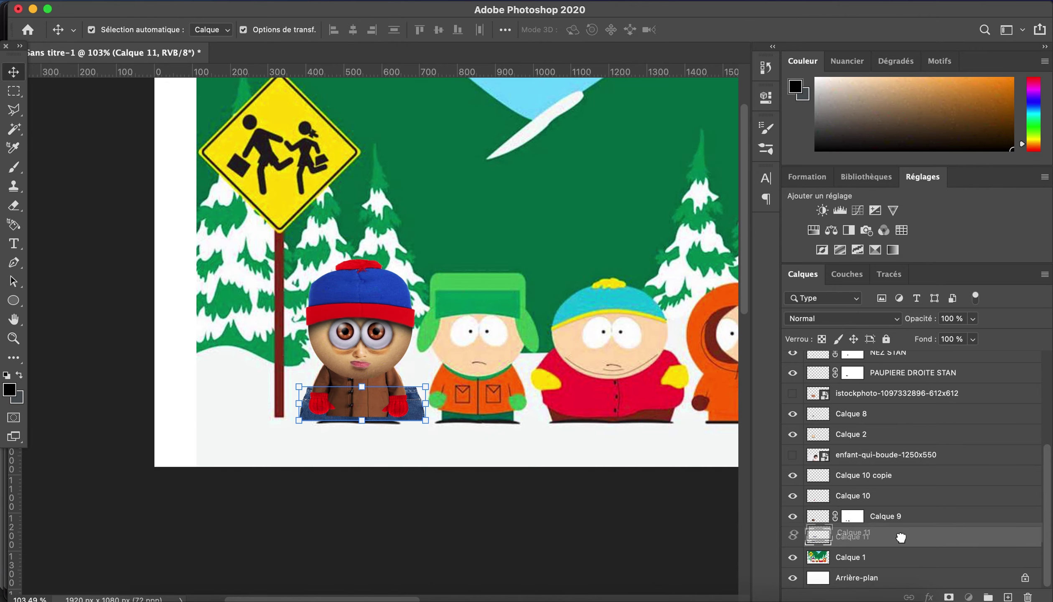
Narrow the jeans from both sides to fit Stan's body.
{"action": "scroll", "coordinate": [368, 411], "scroll_direction": "up", "scroll_amount": 5}
{"action": "key", "text": "ctrl+t"}
{"action": "left_click_drag", "start_coordinate": [197, 390], "coordinate": [246, 390]}
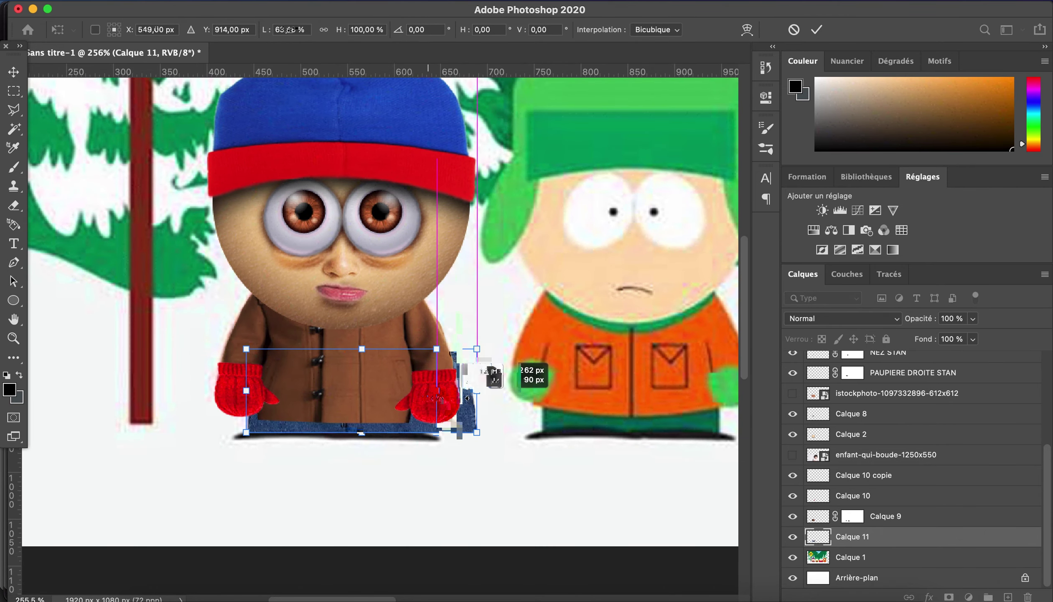
{"action": "left_click_drag", "start_coordinate": [502, 390], "coordinate": [427, 401]}
{"action": "key", "text": "Return"}
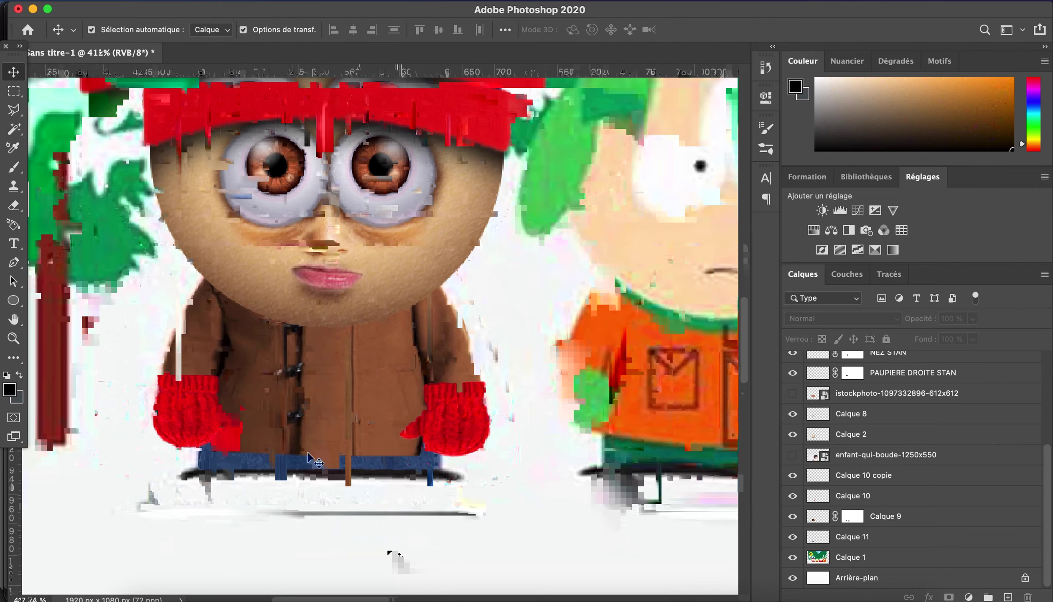
Check the jeans placement by hiding and showing Stan's body layer.
{"action": "scroll", "coordinate": [338, 354], "scroll_direction": "up", "scroll_amount": 3}
{"action": "left_click", "coordinate": [316, 325]}
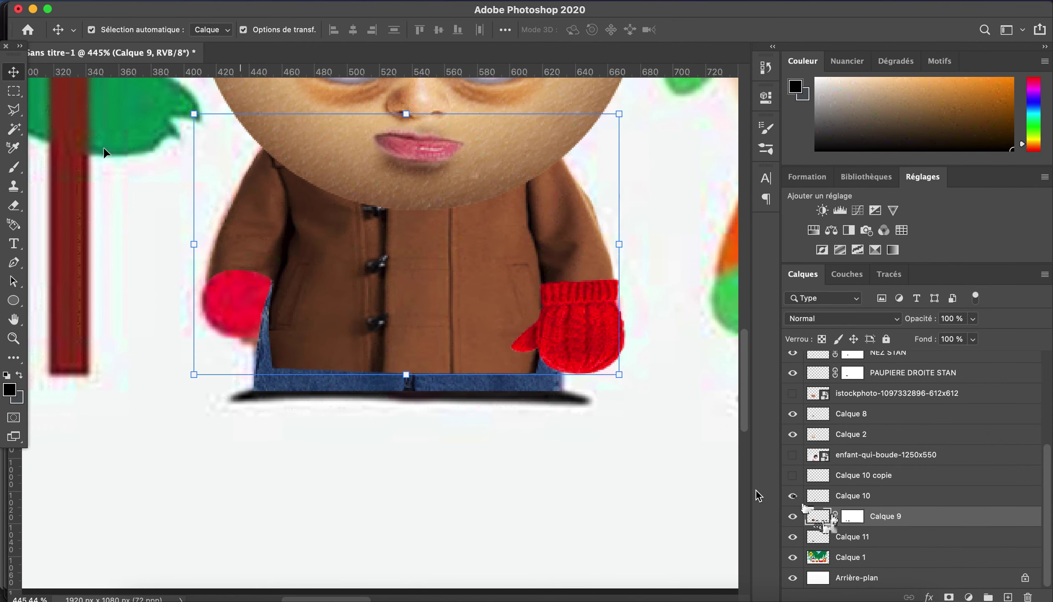
{"action": "key", "text": "m"}
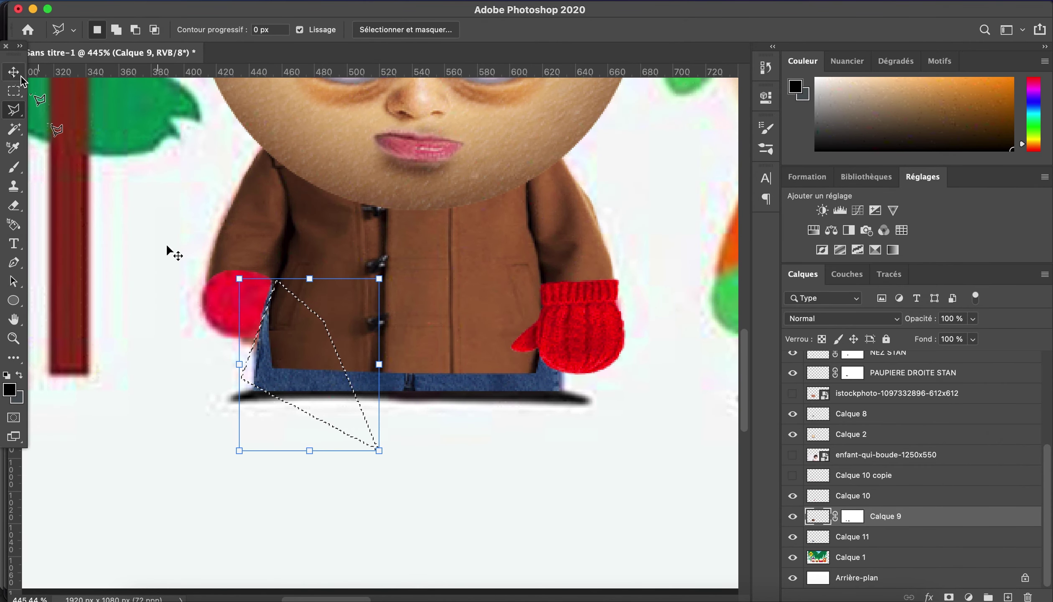
{"action": "key", "text": "ctrl+t"}
{"action": "key", "text": "Escape"}
{"action": "key", "text": "v"}
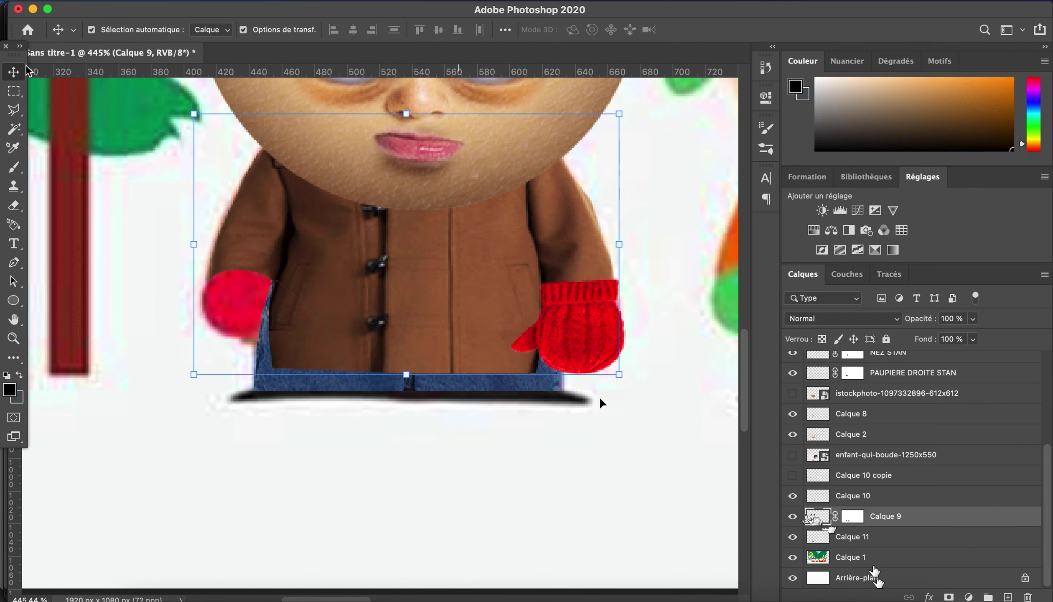
{"action": "left_click", "coordinate": [853, 536]}
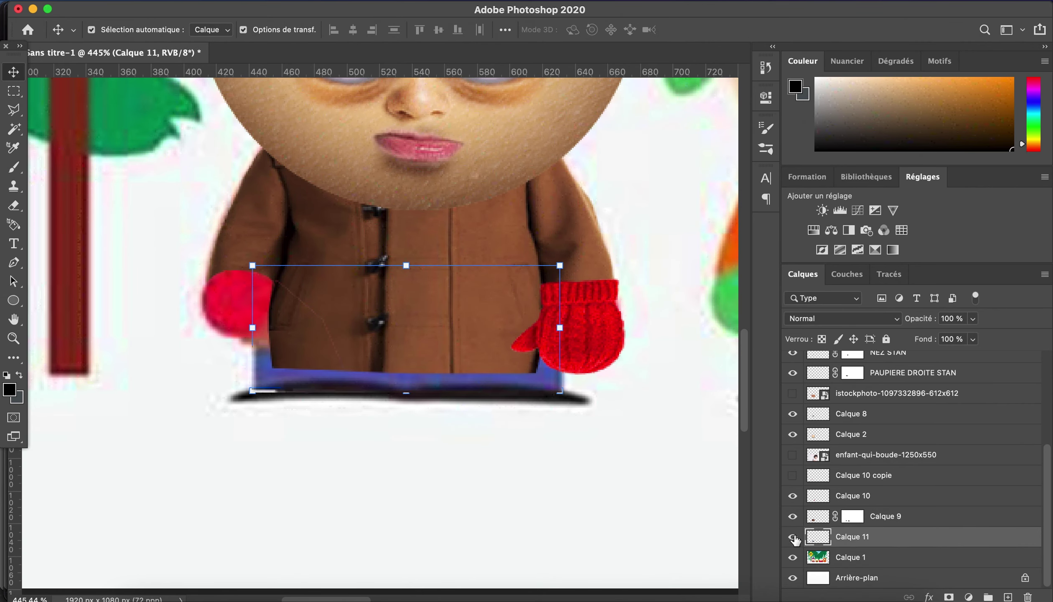
{"action": "left_click", "coordinate": [484, 369]}
{"action": "key", "text": "ctrl+comma"}
{"action": "left_click", "coordinate": [149, 6]}
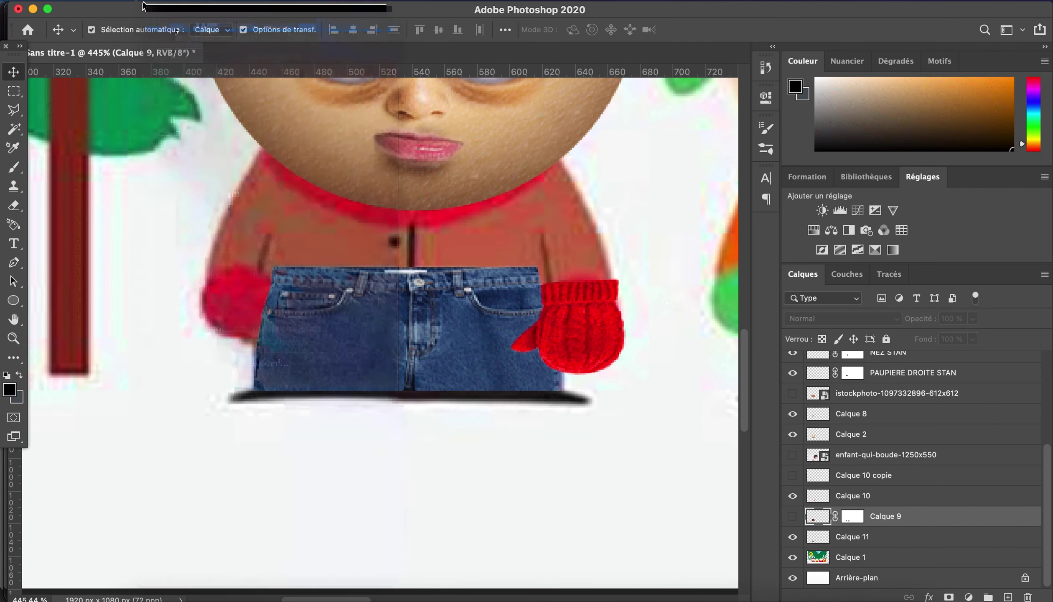
{"action": "left_click", "coordinate": [485, 332]}
Adjust Hue/Saturation, then select a rectangular band across the coat and mittens.
{"action": "left_click", "coordinate": [425, 422]}
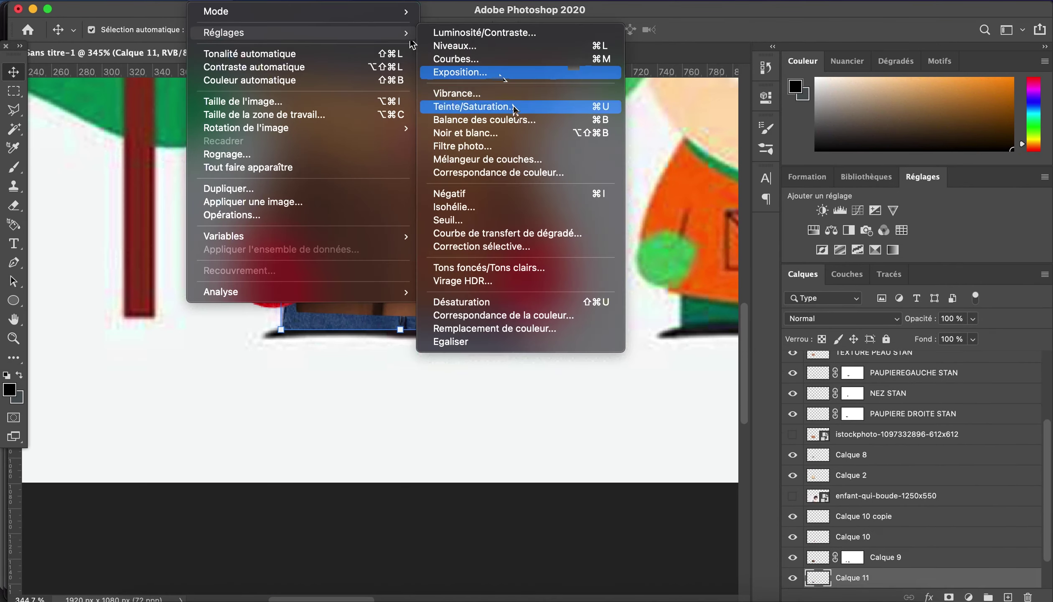
{"action": "left_click", "coordinate": [472, 106]}
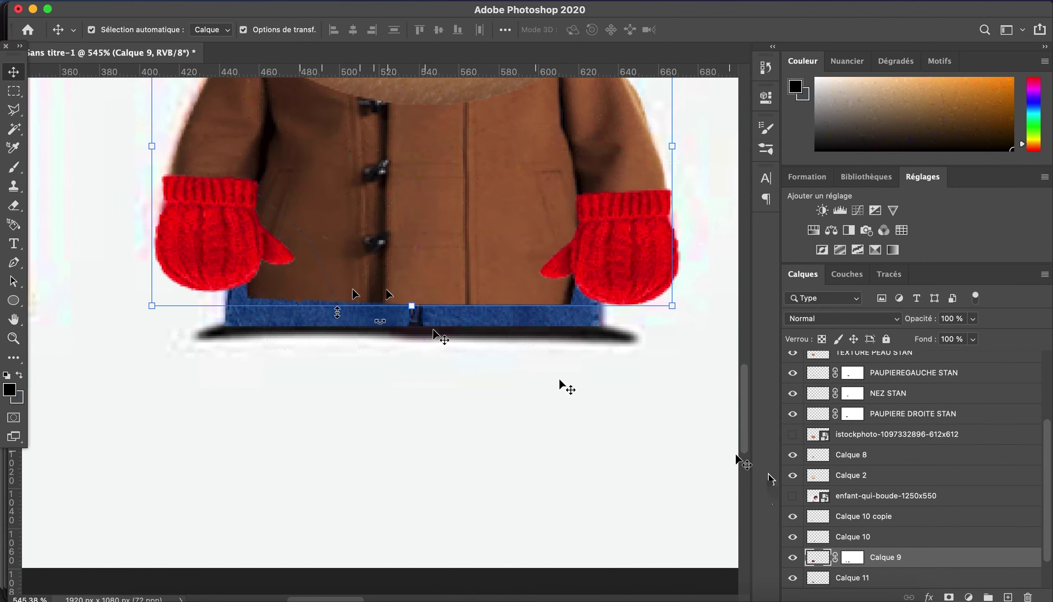
{"action": "left_click", "coordinate": [852, 527]}
{"action": "left_click", "coordinate": [14, 91]}
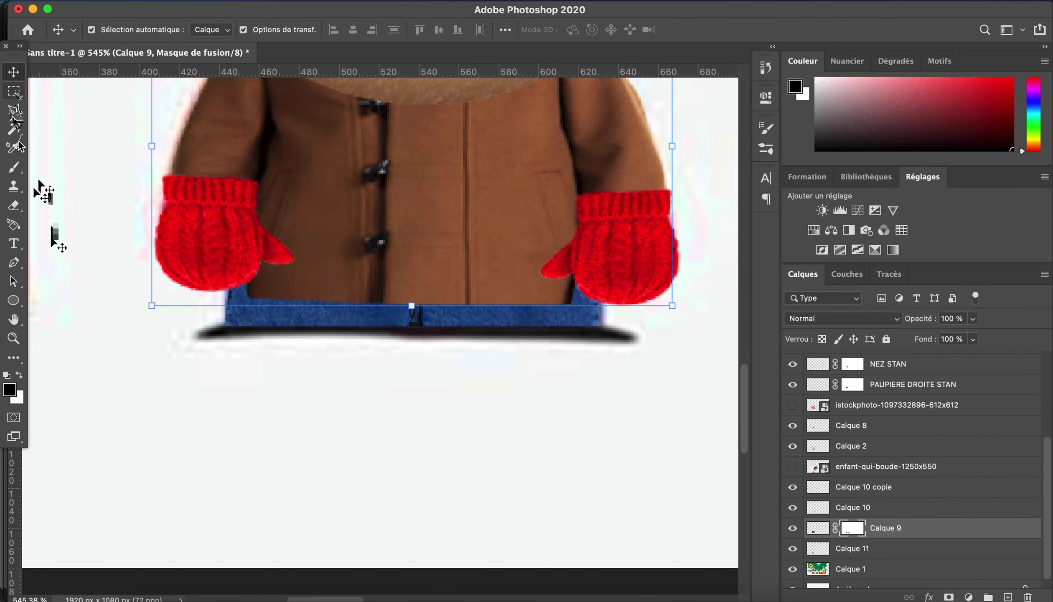
{"action": "left_click_drag", "start_coordinate": [107, 356], "coordinate": [627, 314]}
{"action": "left_click_drag", "start_coordinate": [412, 268], "coordinate": [411, 252]}
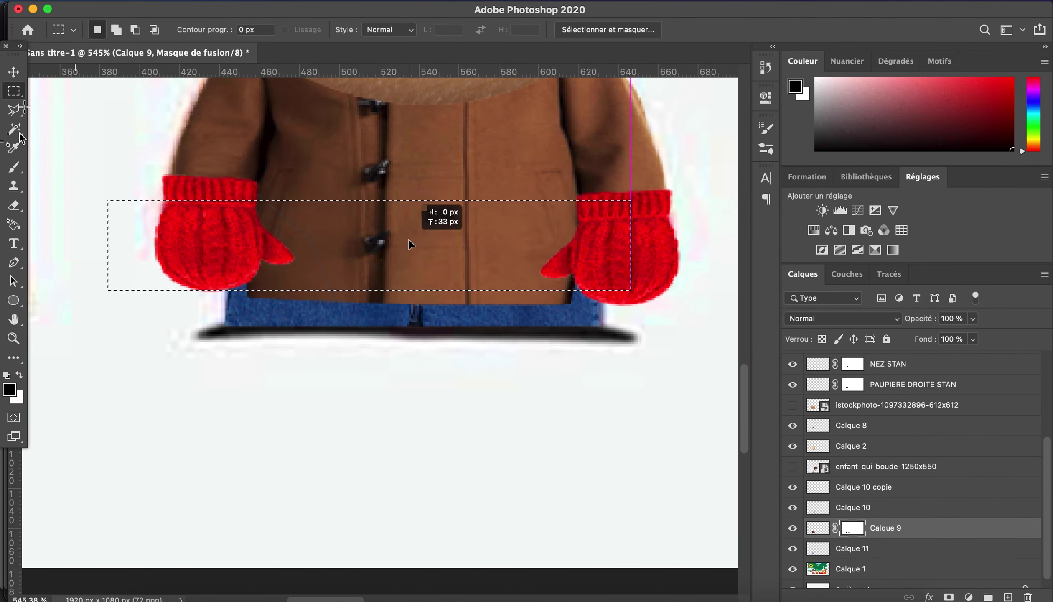
Add a layer mask from the selection to the layer beneath the coat.
{"action": "key", "text": "b"}
{"action": "left_click", "coordinate": [852, 550]}
{"action": "left_click", "coordinate": [948, 596]}
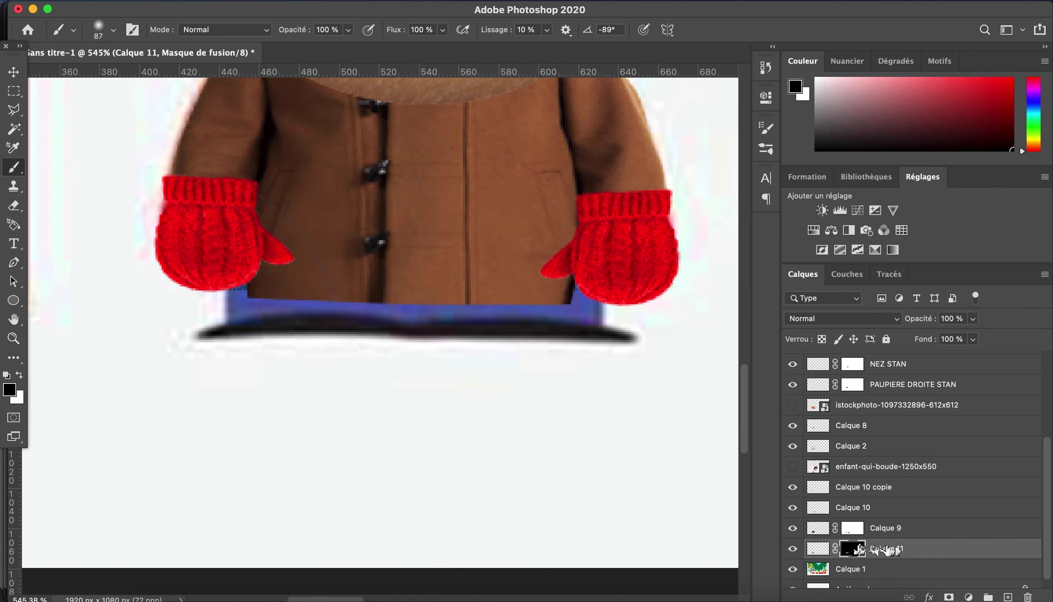
{"action": "scroll", "coordinate": [106, 129], "scroll_direction": "down", "scroll_amount": 3, "text": "alt"}
{"action": "key", "text": "m"}
{"action": "key", "text": "v"}
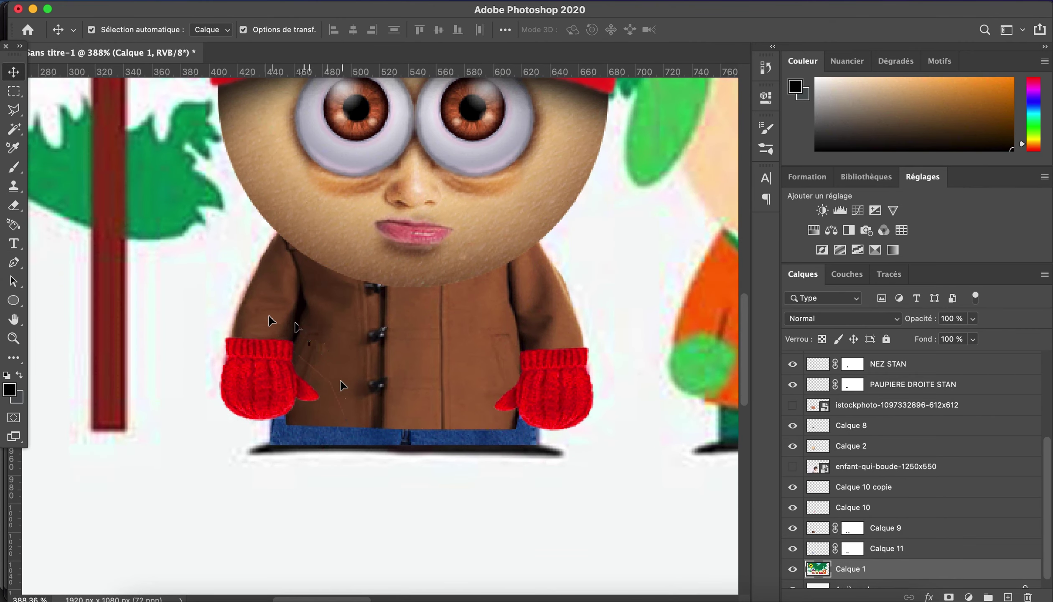
{"action": "scroll", "coordinate": [251, 293], "scroll_direction": "up", "scroll_amount": 3}
{"action": "left_click", "coordinate": [819, 486]}
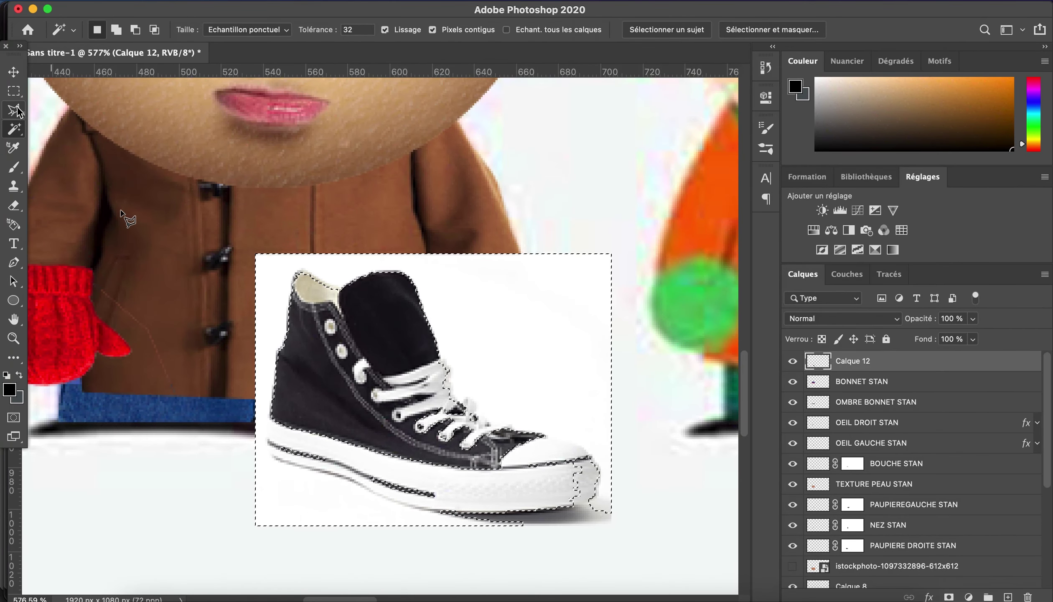
Lasso the sneaker onto its own layer, delete the shoe photo, and move it beneath Calque 11.
{"action": "left_click", "coordinate": [17, 110]}
{"action": "left_click", "coordinate": [269, 435]}
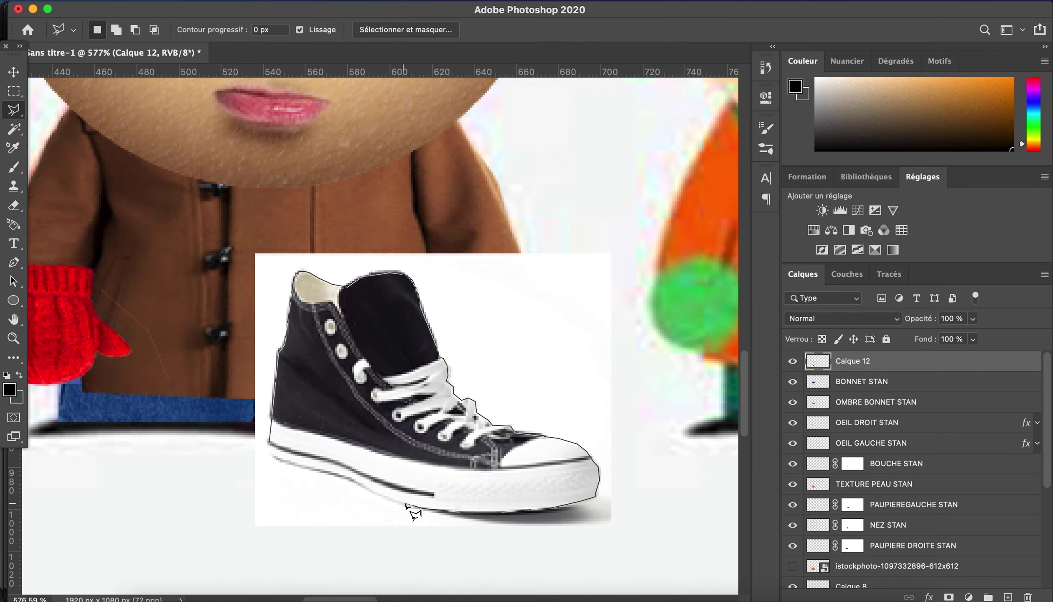
{"action": "left_click", "coordinate": [273, 450]}
{"action": "key", "text": "super+j"}
{"action": "left_click", "coordinate": [857, 379]}
{"action": "key", "text": "BackSpace"}
{"action": "key", "text": "v"}
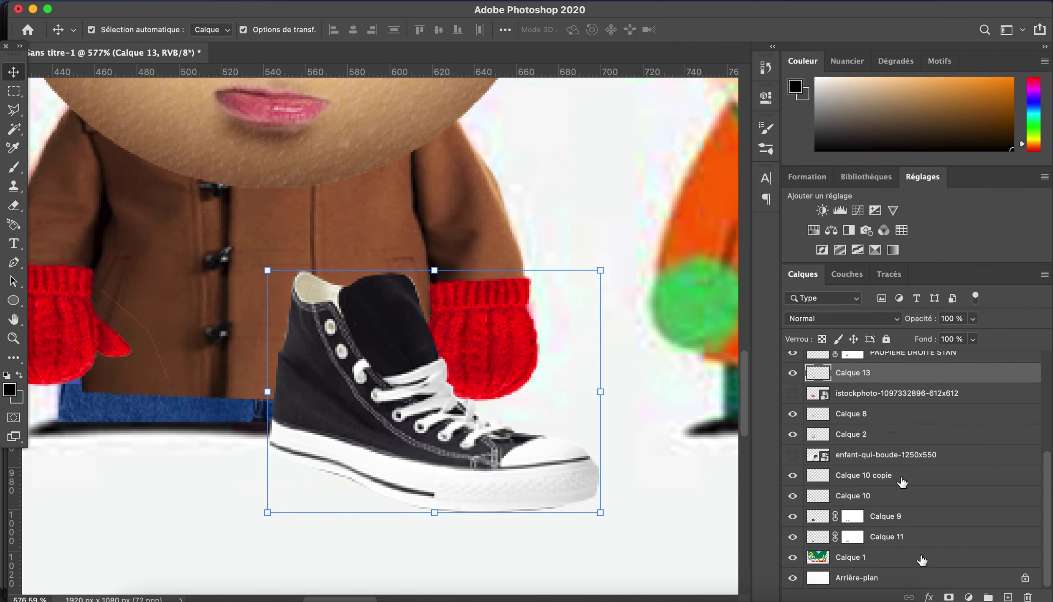
{"action": "left_click_drag", "start_coordinate": [852, 360], "coordinate": [898, 543]}
Squash the sneaker to about two-thirds height, tilt it slightly and fit it under the jeans.
{"action": "key", "text": "super+t"}
{"action": "left_click_drag", "start_coordinate": [581, 539], "coordinate": [575, 513]}
{"action": "left_click_drag", "start_coordinate": [242, 282], "coordinate": [242, 344]}
{"action": "left_click_drag", "start_coordinate": [602, 422], "coordinate": [608, 407]}
{"action": "left_click_drag", "start_coordinate": [418, 418], "coordinate": [408, 403]}
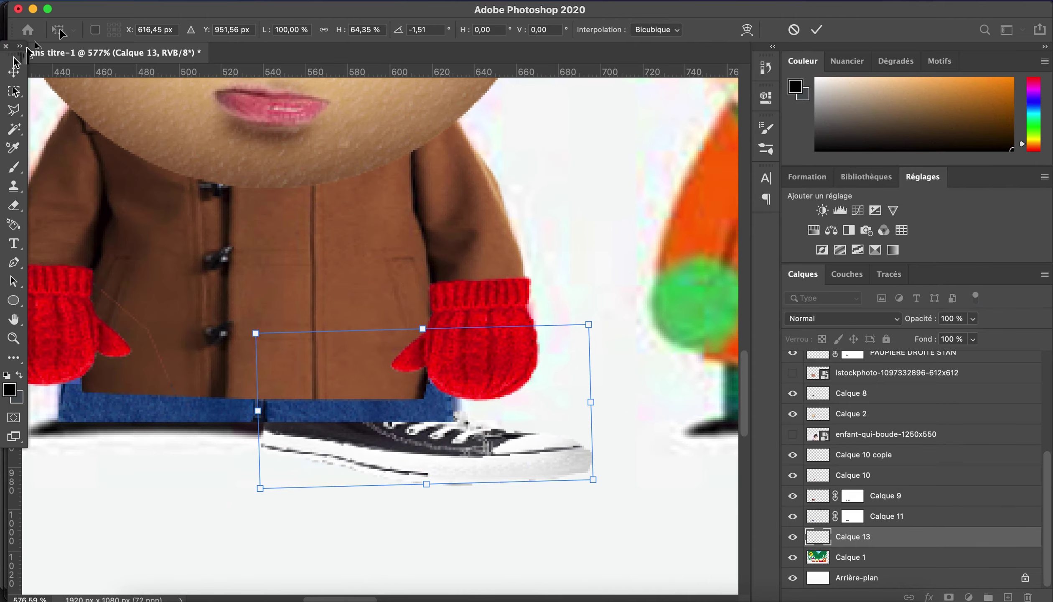
{"action": "key", "text": "Return"}
{"action": "key", "text": "m"}
{"action": "key", "text": "super+0"}
{"action": "scroll", "coordinate": [211, 298], "scroll_direction": "up", "scroll_amount": 5}
Duplicate the sneaker, flip the copy horizontally and place it on the other foot.
{"action": "key", "text": "v"}
{"action": "key", "text": "super+j"}
{"action": "scroll", "coordinate": [352, 419], "scroll_direction": "down", "scroll_amount": 3}
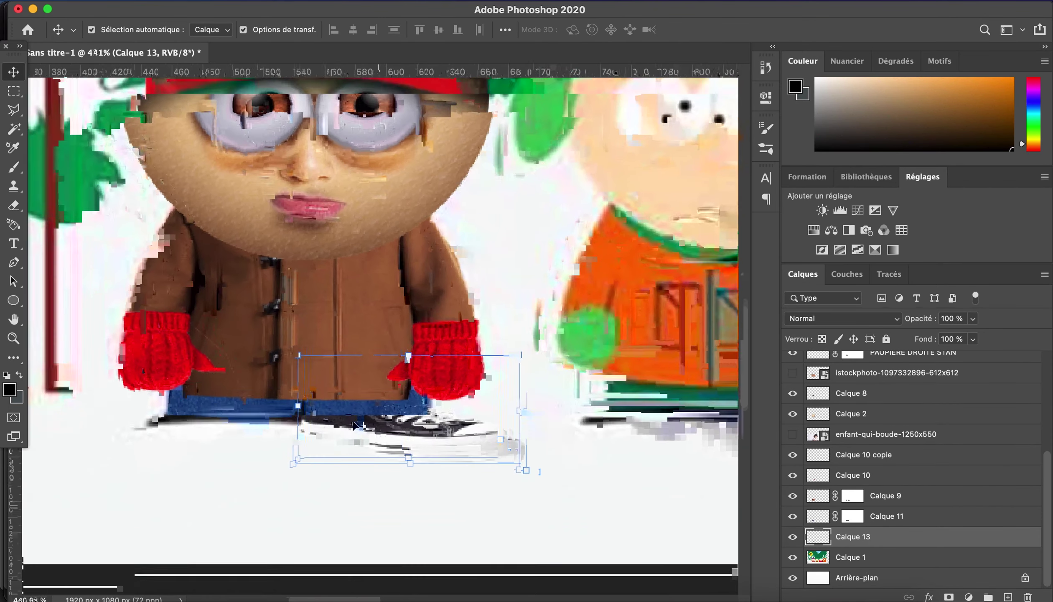
{"action": "left_click", "coordinate": [163, 4]}
{"action": "left_click", "coordinate": [493, 526]}
{"action": "left_click_drag", "start_coordinate": [439, 418], "coordinate": [286, 408]}
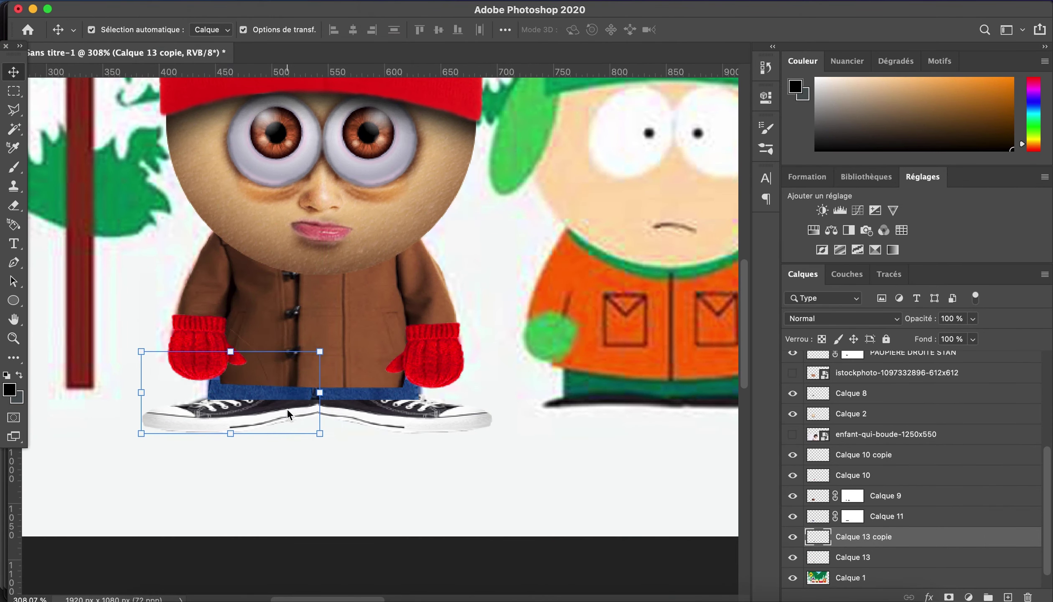
{"action": "key", "text": "Return"}
{"action": "scroll", "coordinate": [360, 382], "scroll_direction": "down", "scroll_amount": 3}
{"action": "scroll", "coordinate": [362, 389], "scroll_direction": "up", "scroll_amount": 3}
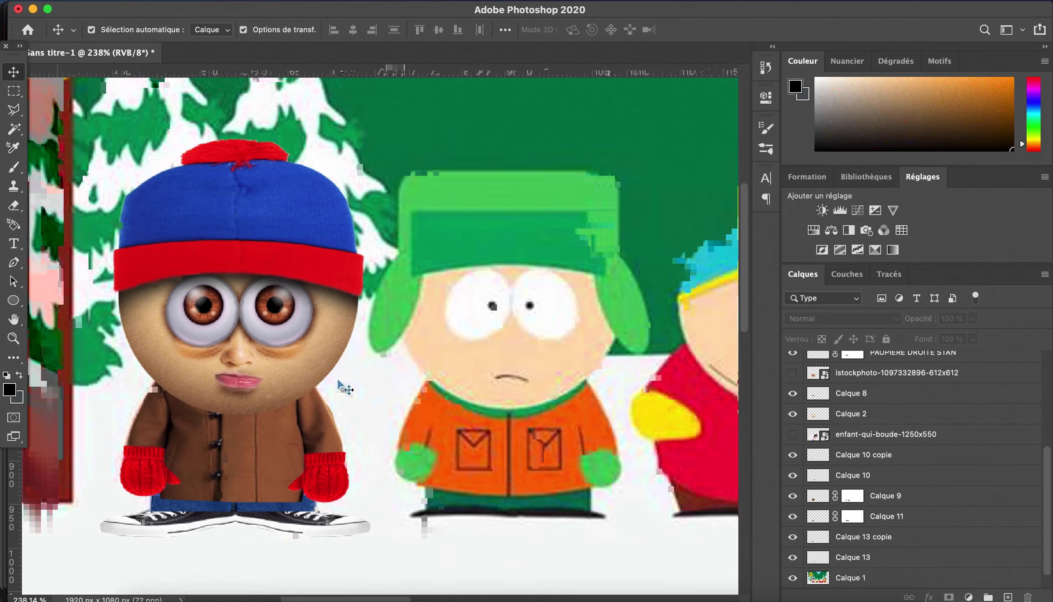
{"action": "scroll", "coordinate": [362, 389], "scroll_direction": "up", "scroll_amount": 5}
Set up white brush painting on the coat layer's mask, then convert the coat layer to a smart object.
{"action": "left_click", "coordinate": [387, 426]}
{"action": "left_click", "coordinate": [852, 495]}
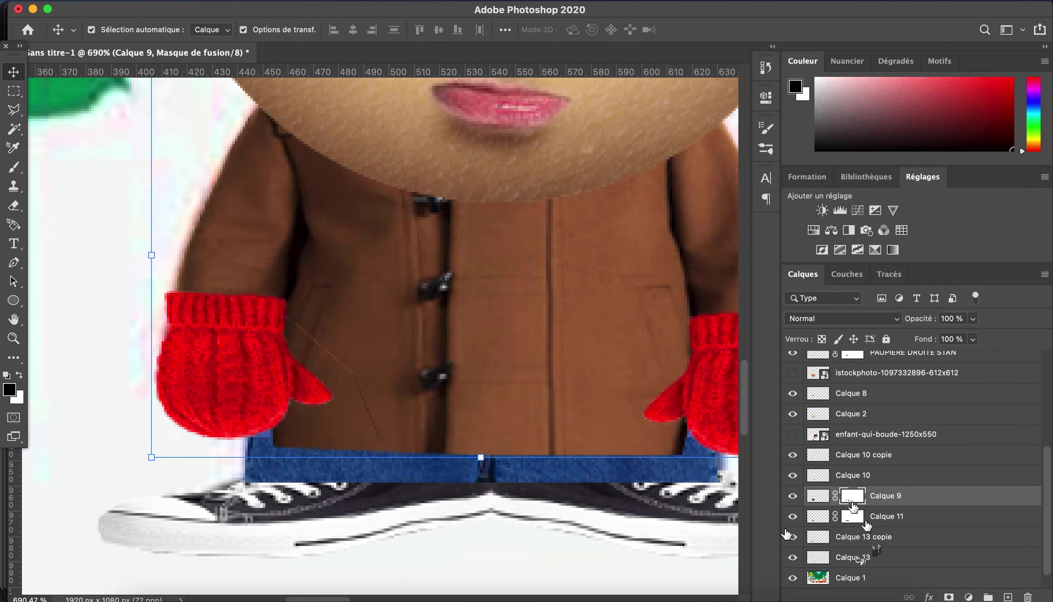
{"action": "key", "text": "b"}
{"action": "key", "text": "x"}
{"action": "left_click", "coordinate": [113, 30]}
{"action": "key", "text": "Escape"}
{"action": "right_click", "coordinate": [822, 504]}
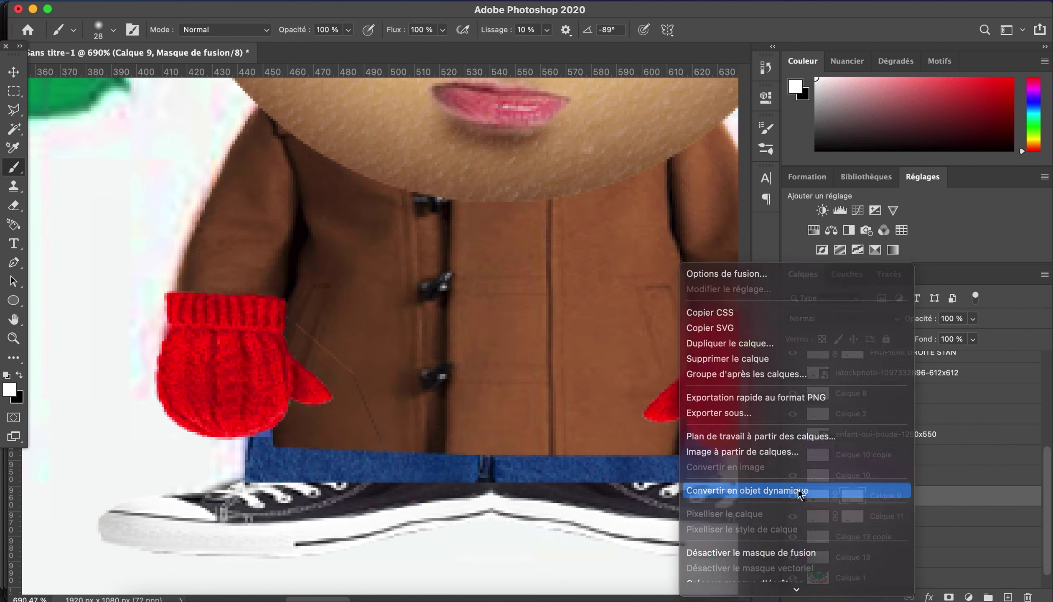
{"action": "left_click", "coordinate": [799, 488]}
{"action": "left_click", "coordinate": [14, 357]}
Check the smudge brush settings, then return to the rectangular marquee.
{"action": "left_click", "coordinate": [63, 438]}
{"action": "left_click", "coordinate": [113, 29]}
{"action": "key", "text": "Return"}
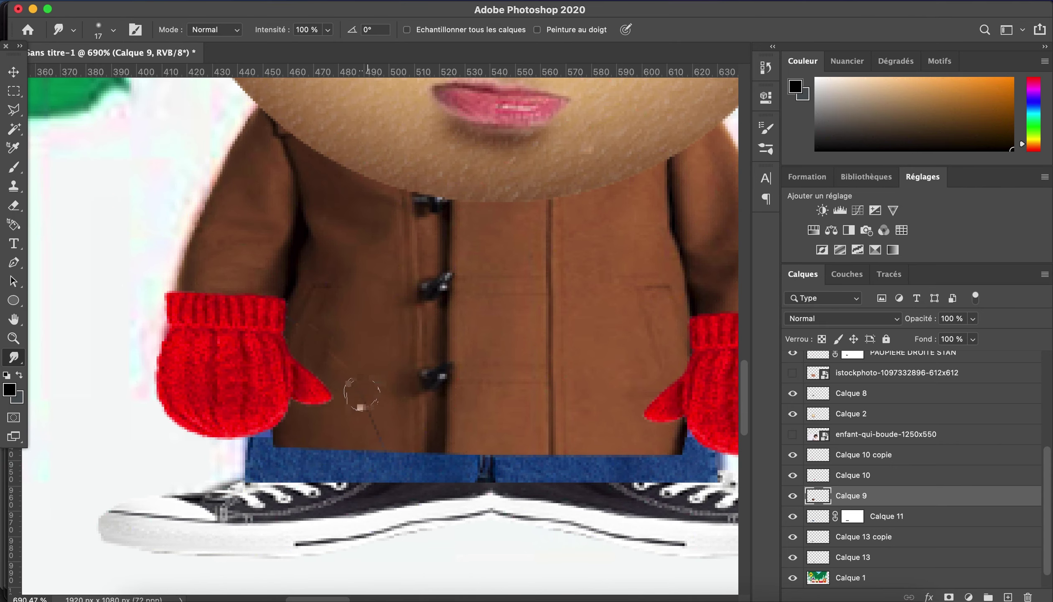
{"action": "left_click", "coordinate": [17, 91]}
Warp the coat's bottom points outward over the jeans, commit, and add a layer mask.
{"action": "left_click", "coordinate": [102, 4]}
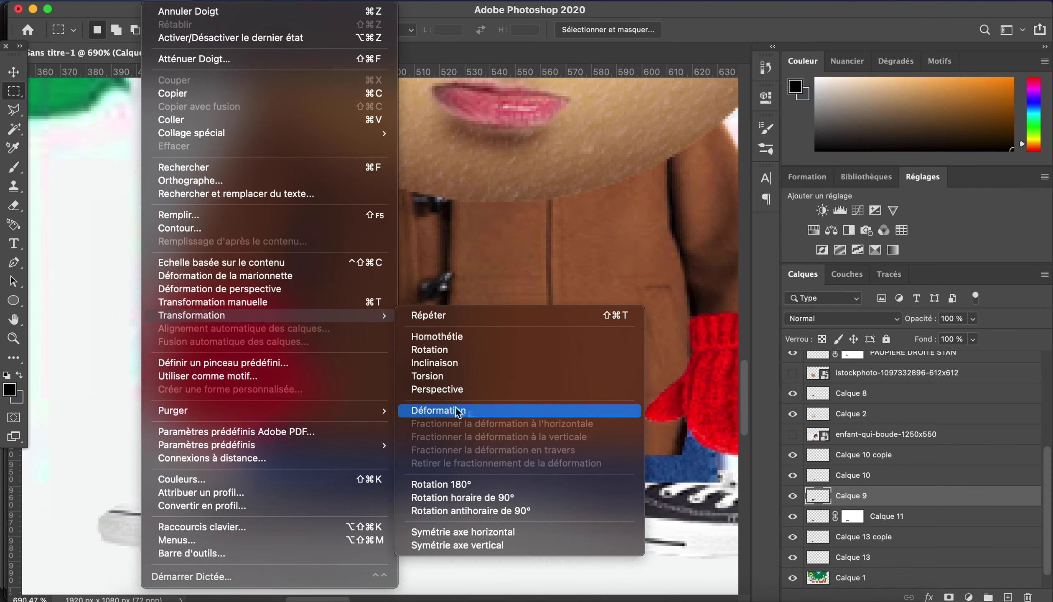
{"action": "left_click", "coordinate": [458, 410]}
{"action": "scroll", "coordinate": [498, 468], "scroll_direction": "left", "scroll_amount": 5}
{"action": "left_click_drag", "start_coordinate": [417, 464], "coordinate": [534, 462]}
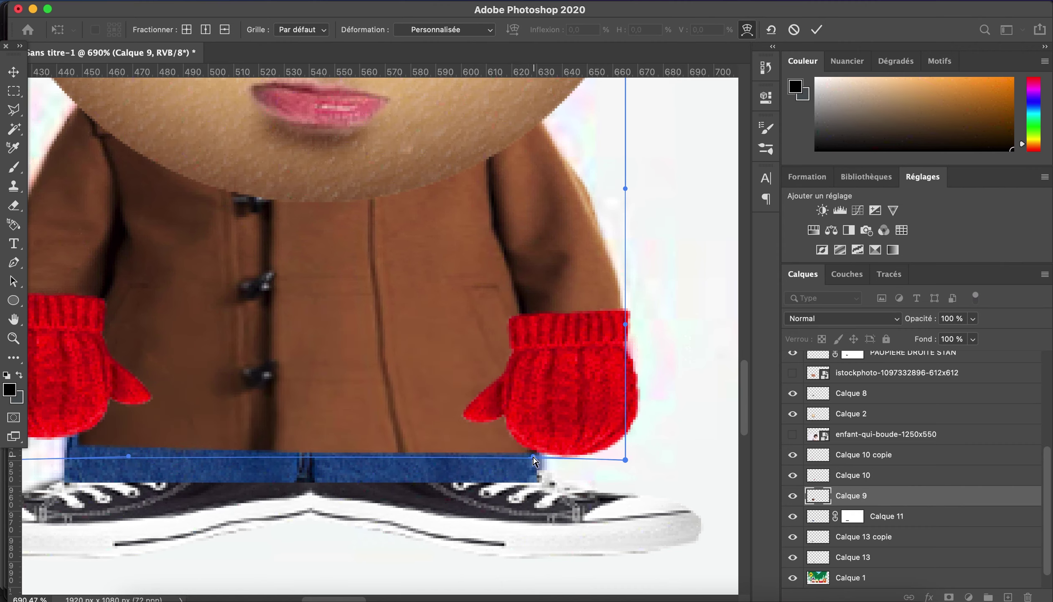
{"action": "left_click_drag", "start_coordinate": [125, 462], "coordinate": [61, 459]}
{"action": "left_click_drag", "start_coordinate": [544, 458], "coordinate": [583, 451]}
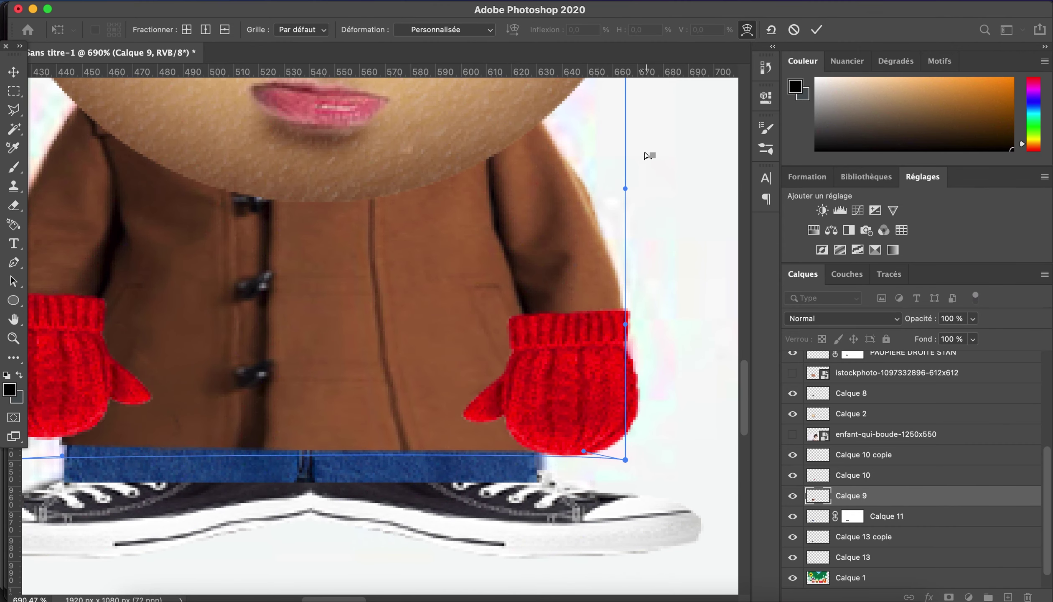
{"action": "scroll", "coordinate": [142, 316], "scroll_direction": "left", "scroll_amount": 3}
{"action": "left_click_drag", "start_coordinate": [685, 335], "coordinate": [670, 336]}
{"action": "key", "text": "Return"}
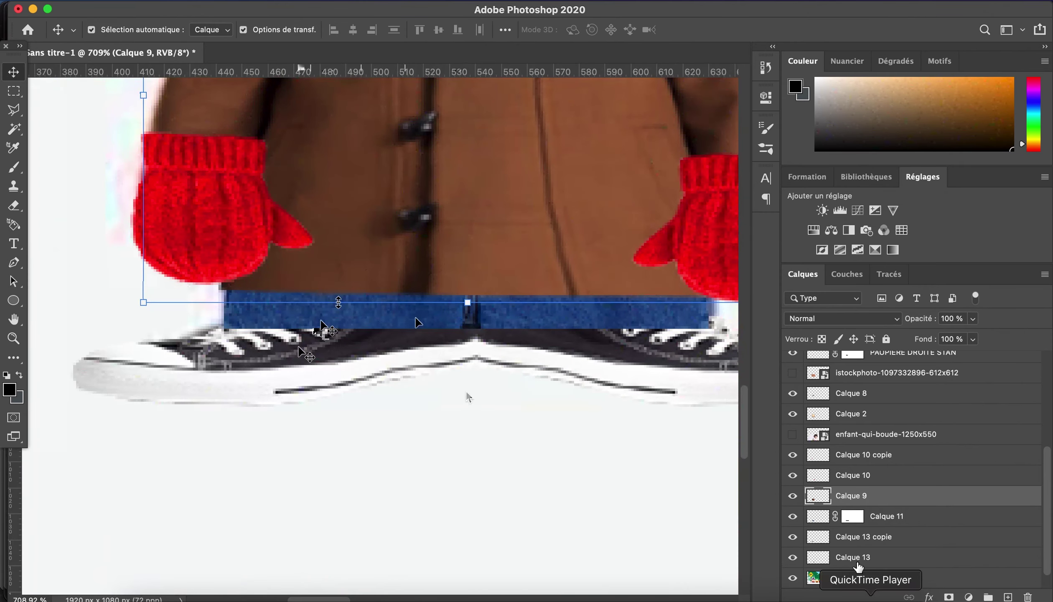
{"action": "left_click", "coordinate": [947, 595]}
{"action": "left_click", "coordinate": [14, 167]}
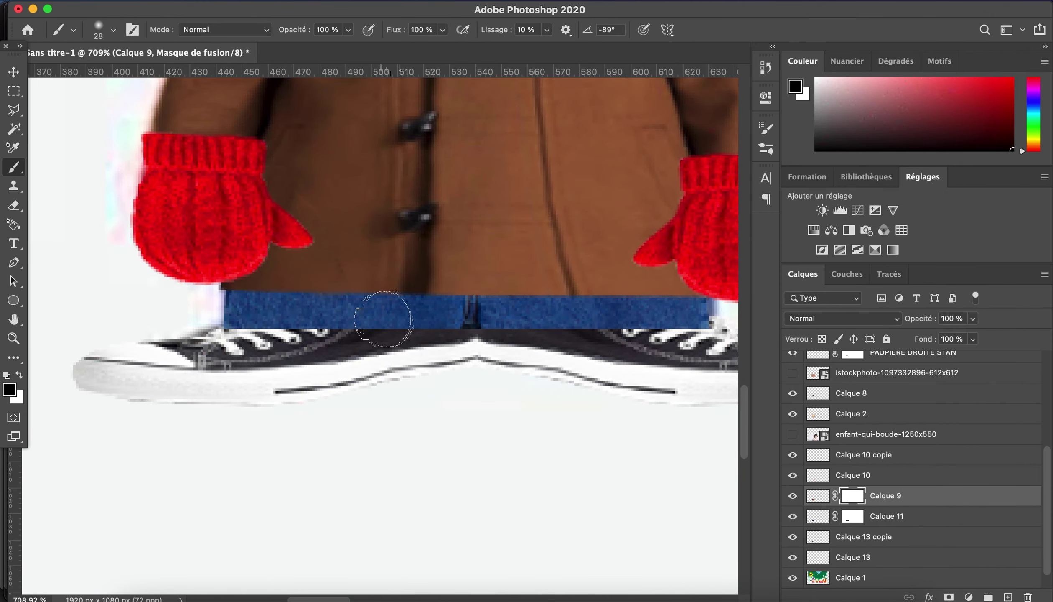
Set a harder brush and add a new shading layer with the legs' outline selected.
{"action": "left_click", "coordinate": [104, 31]}
{"action": "type", "text": "8"}
{"action": "key", "text": "Return"}
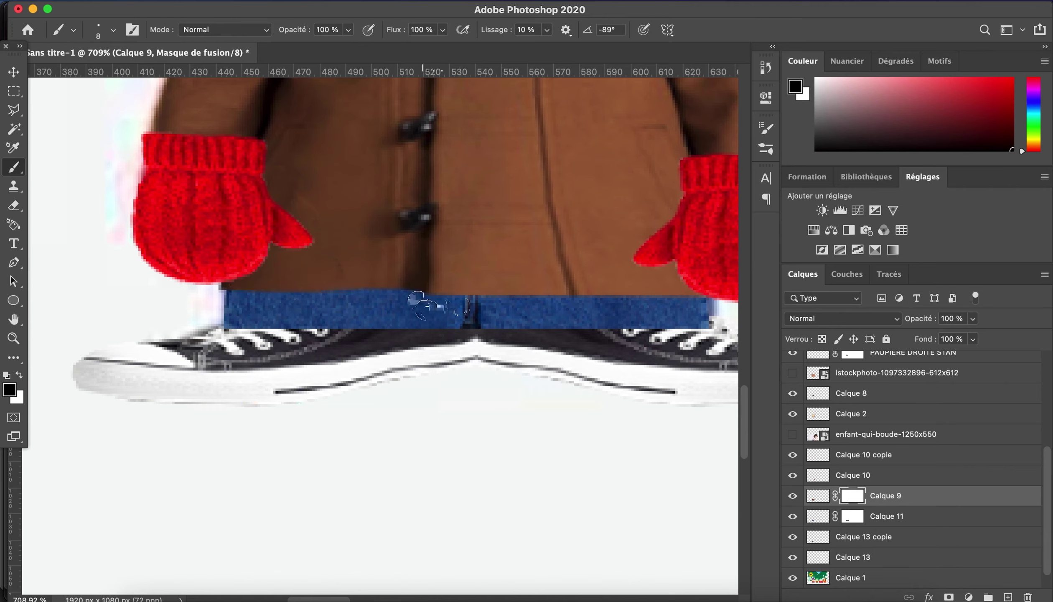
{"action": "left_click", "coordinate": [1007, 597]}
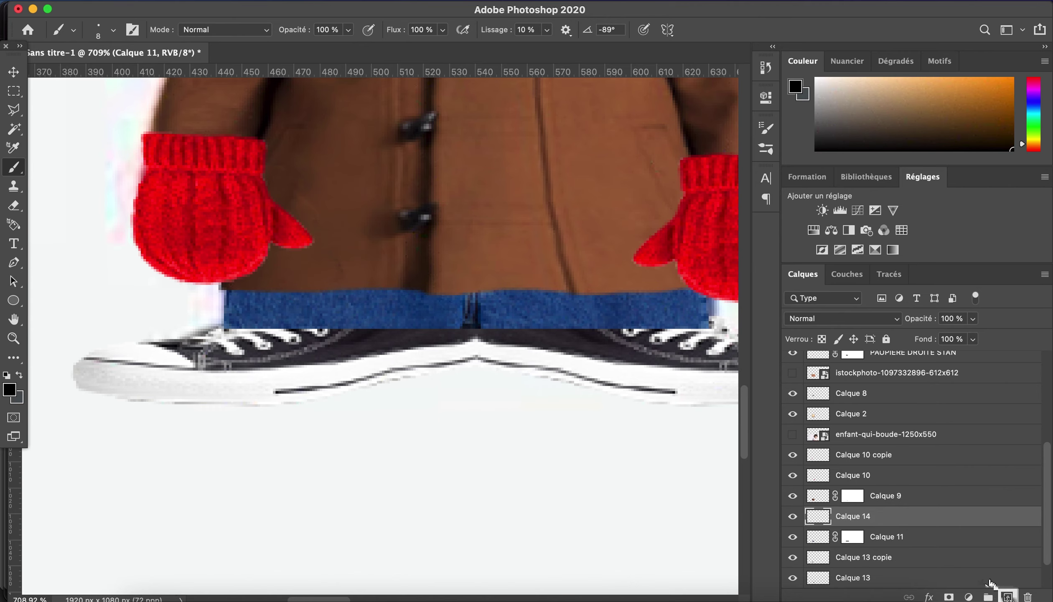
{"action": "left_click", "coordinate": [817, 540], "text": "ctrl"}
Set the brush to size 28 at 21% opacity.
{"action": "left_click", "coordinate": [112, 29]}
{"action": "left_click_drag", "start_coordinate": [63, 55], "coordinate": [79, 54]}
{"action": "left_click", "coordinate": [348, 29]}
{"action": "left_click_drag", "start_coordinate": [353, 47], "coordinate": [292, 47]}
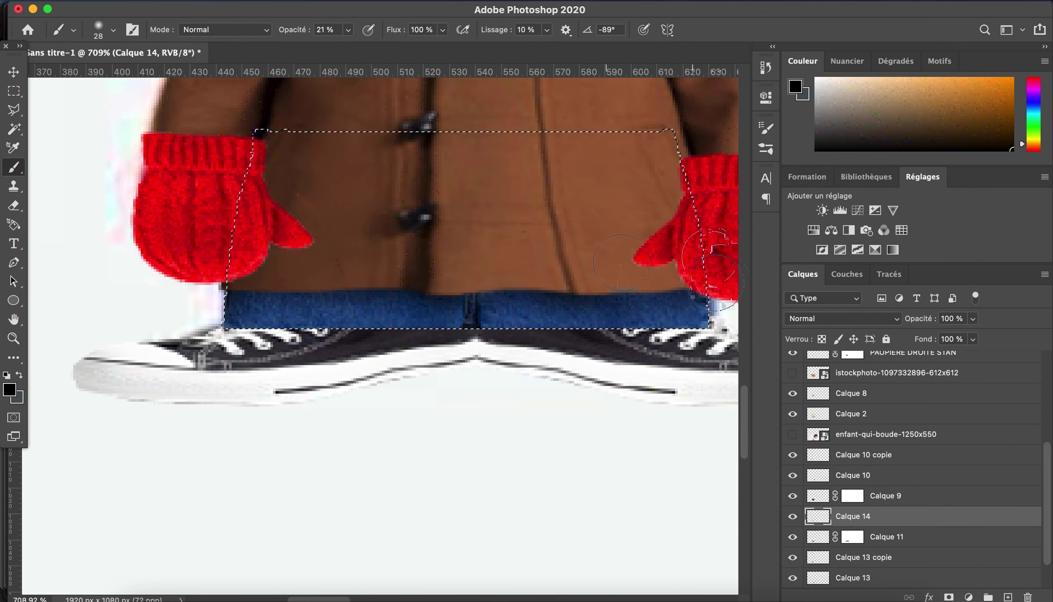
{"action": "scroll", "coordinate": [37, 112], "scroll_direction": "down", "scroll_amount": 3}
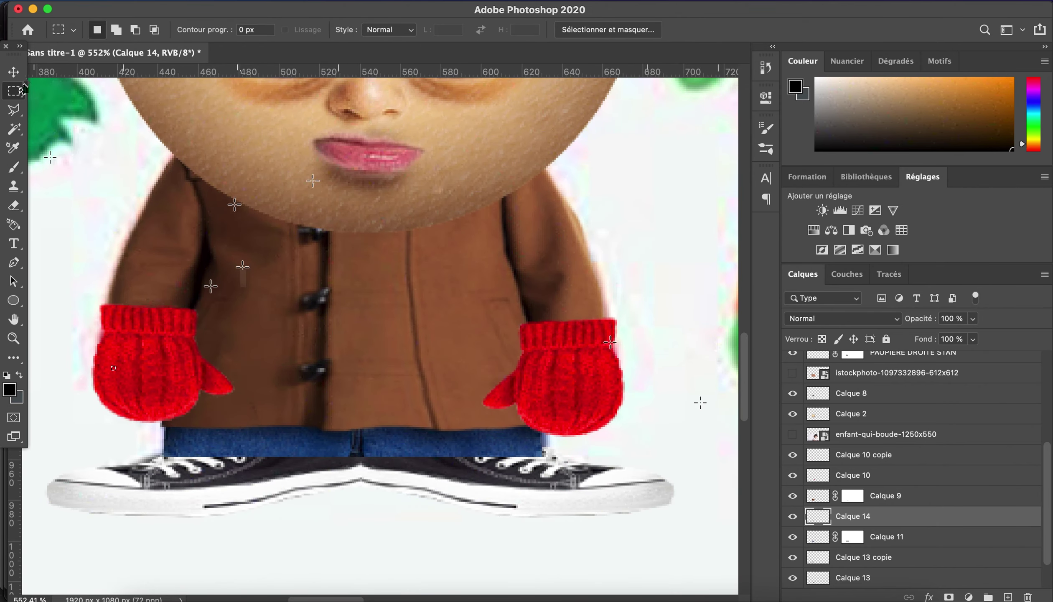
On a new layer above the coat, paint a faint shadow under Stan's chin.
{"action": "key", "text": "v"}
{"action": "left_click", "coordinate": [466, 369]}
{"action": "key", "text": "super+alt+shift+n"}
{"action": "left_click", "coordinate": [818, 516], "text": "super"}
{"action": "key", "text": "b"}
{"action": "left_click_drag", "start_coordinate": [320, 212], "coordinate": [438, 215]}
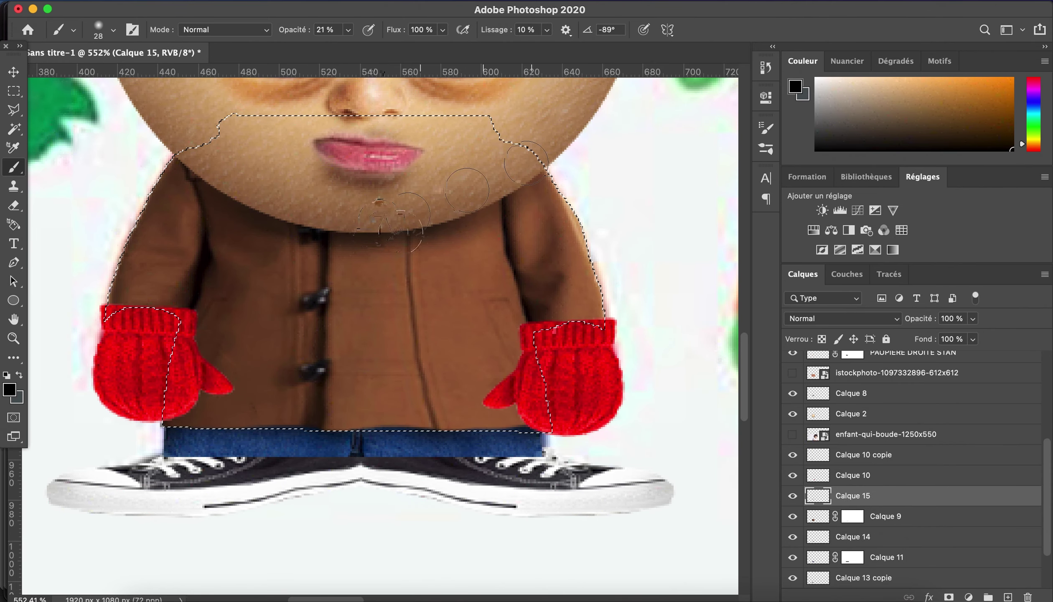
{"action": "scroll", "coordinate": [401, 230], "scroll_direction": "down", "scroll_amount": 3}
{"action": "key", "text": "m"}
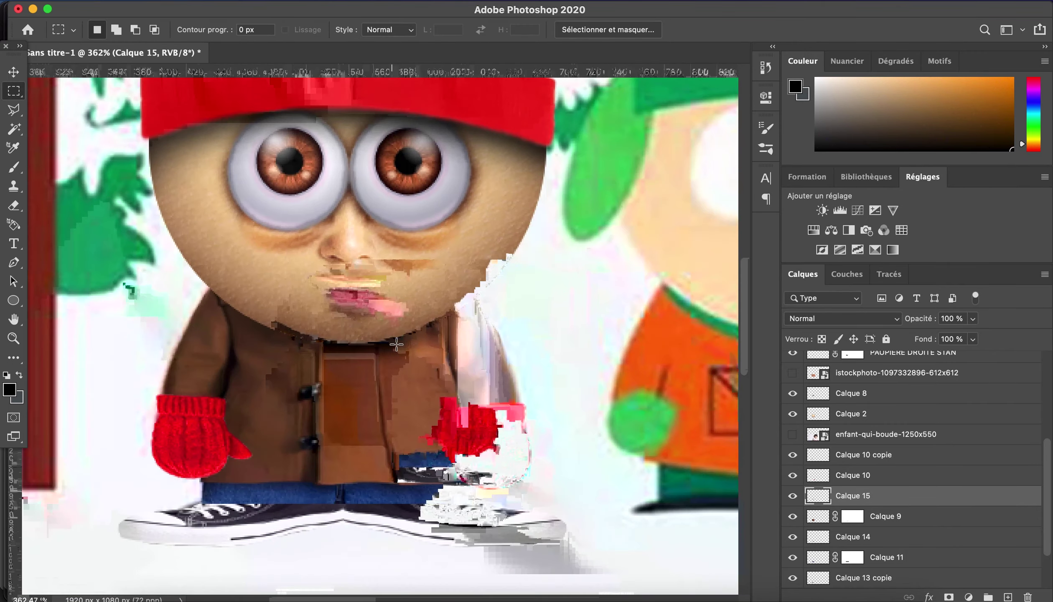
Target the legs layer's mask with the brush shrunk to 15.
{"action": "scroll", "coordinate": [396, 343], "scroll_direction": "down", "scroll_amount": 5}
{"action": "key", "text": "v"}
{"action": "left_click", "coordinate": [305, 265]}
{"action": "key", "text": "b"}
{"action": "scroll", "coordinate": [564, 404], "scroll_direction": "up", "scroll_amount": 3}
{"action": "left_click", "coordinate": [113, 30]}
{"action": "left_click_drag", "start_coordinate": [67, 71], "coordinate": [55, 71]}
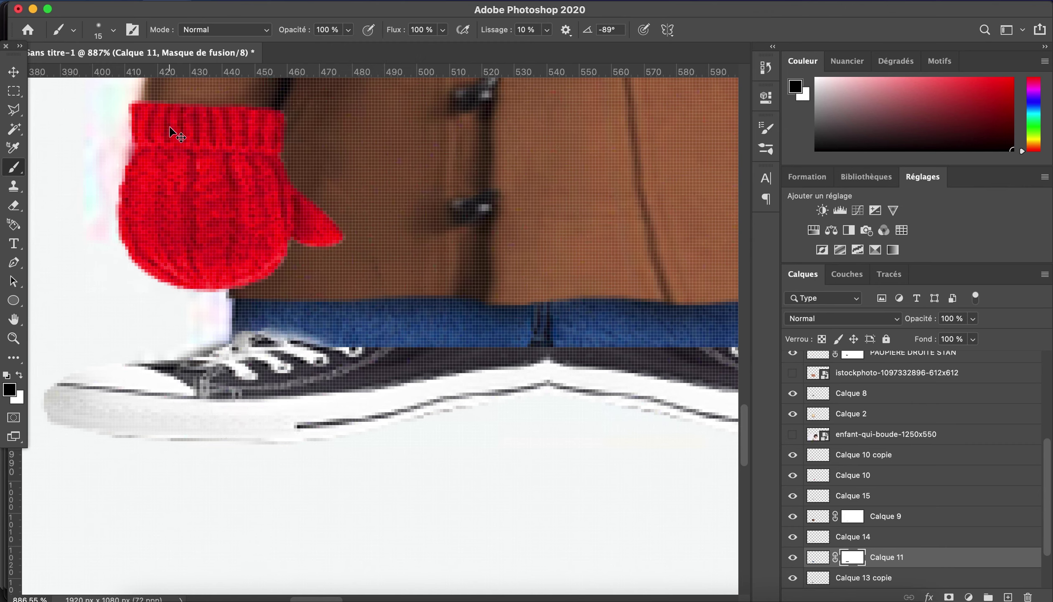
Review the brush settings and target the legs layer's mask.
{"action": "key", "text": "ctrl+2"}
{"action": "key", "text": "m"}
{"action": "key", "text": "b"}
{"action": "left_click", "coordinate": [113, 30]}
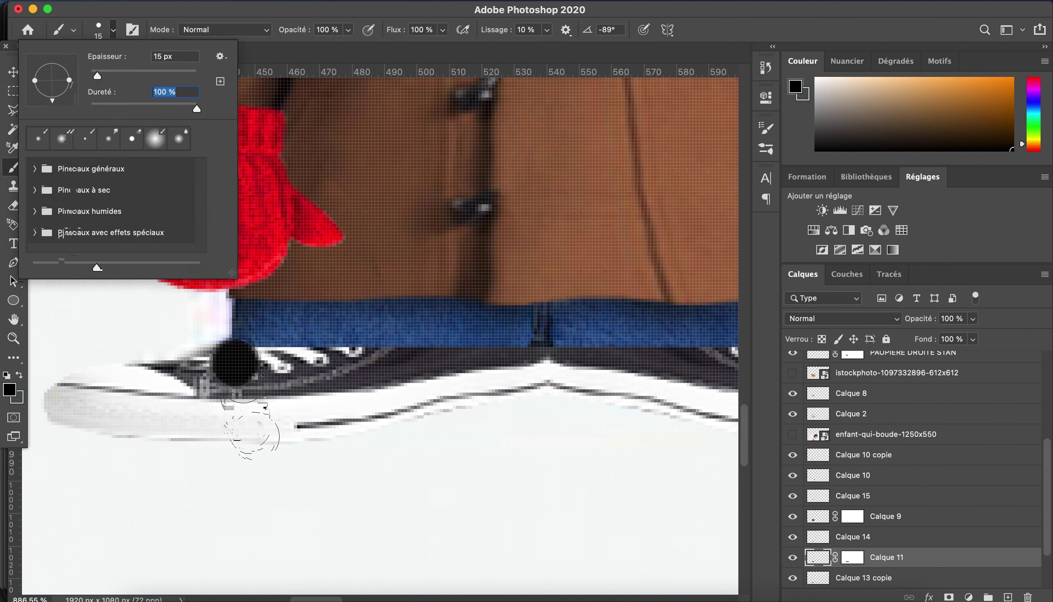
{"action": "key", "text": "Escape"}
{"action": "key", "text": "ctrl+backslash"}
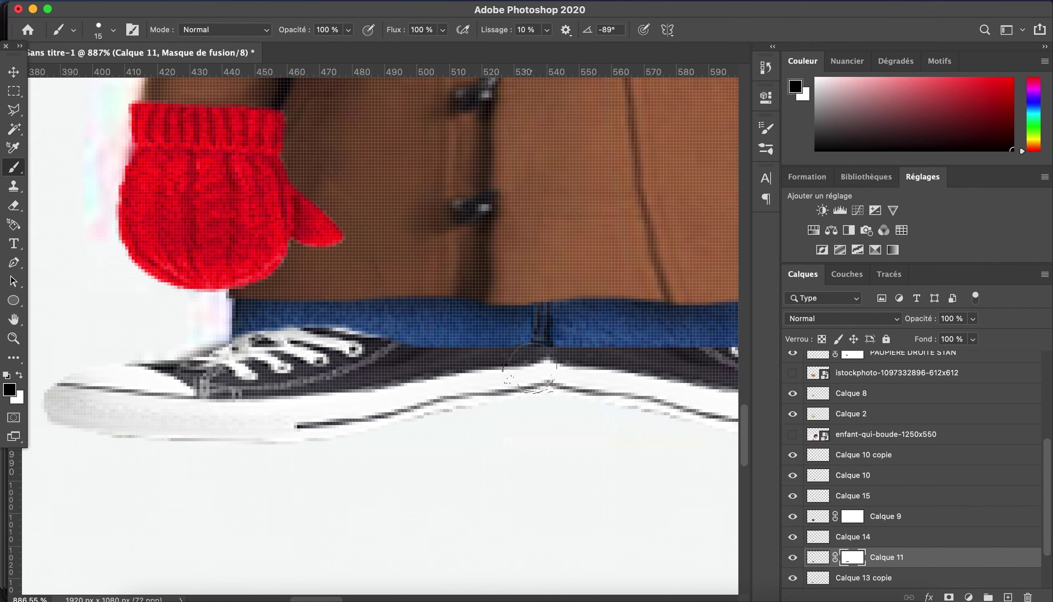
{"action": "scroll", "coordinate": [463, 368], "scroll_direction": "right", "scroll_amount": 5}
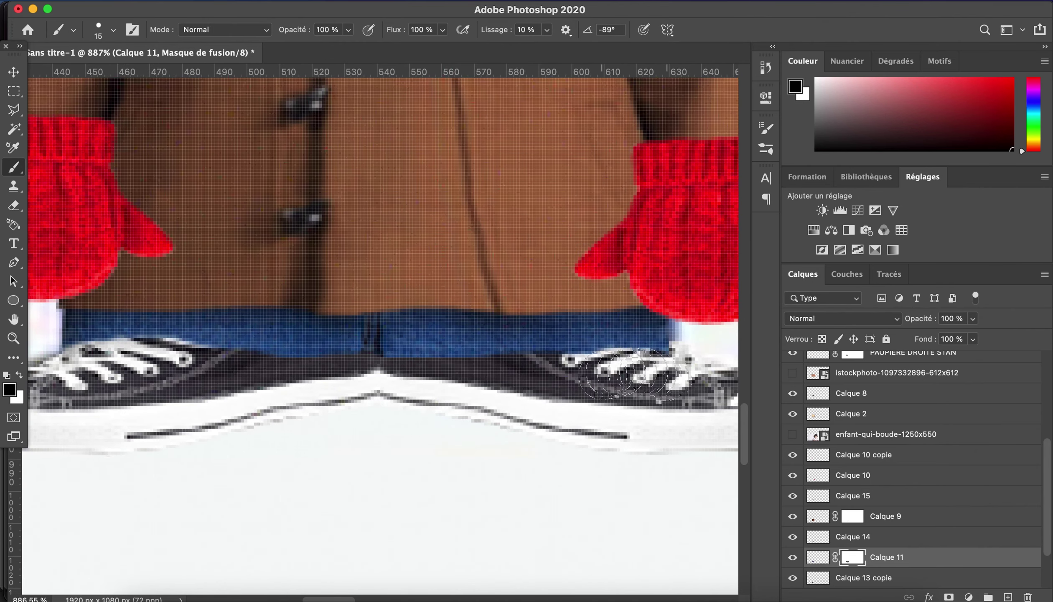
{"action": "scroll", "coordinate": [631, 374], "scroll_direction": "right", "scroll_amount": 3}
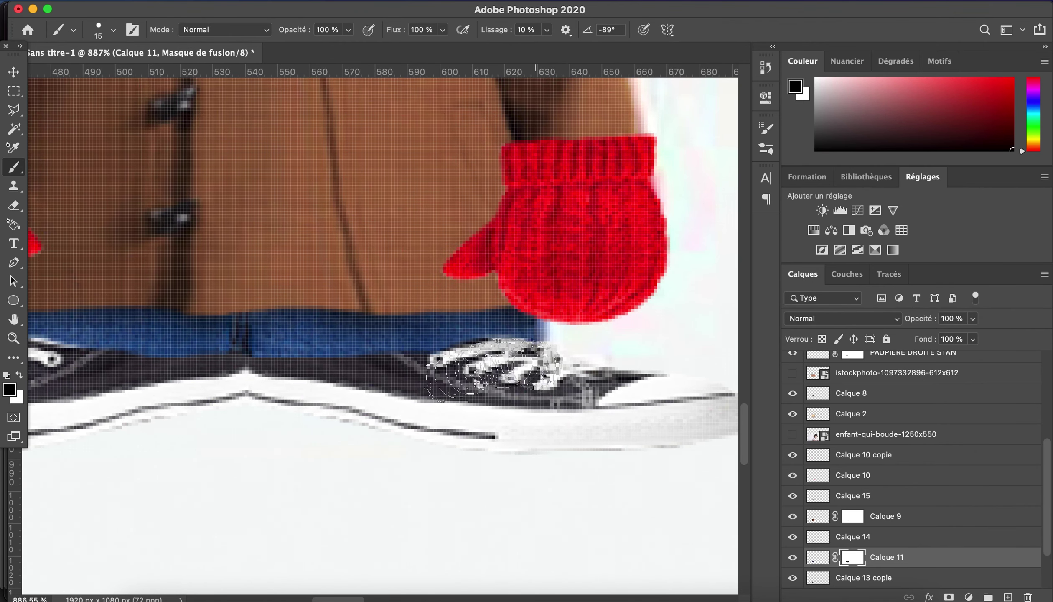
{"action": "scroll", "coordinate": [493, 370], "scroll_direction": "down", "scroll_amount": 2}
Add a new layer above Calque 11 with a fully soft brush at 26% opacity.
{"action": "key", "text": "v"}
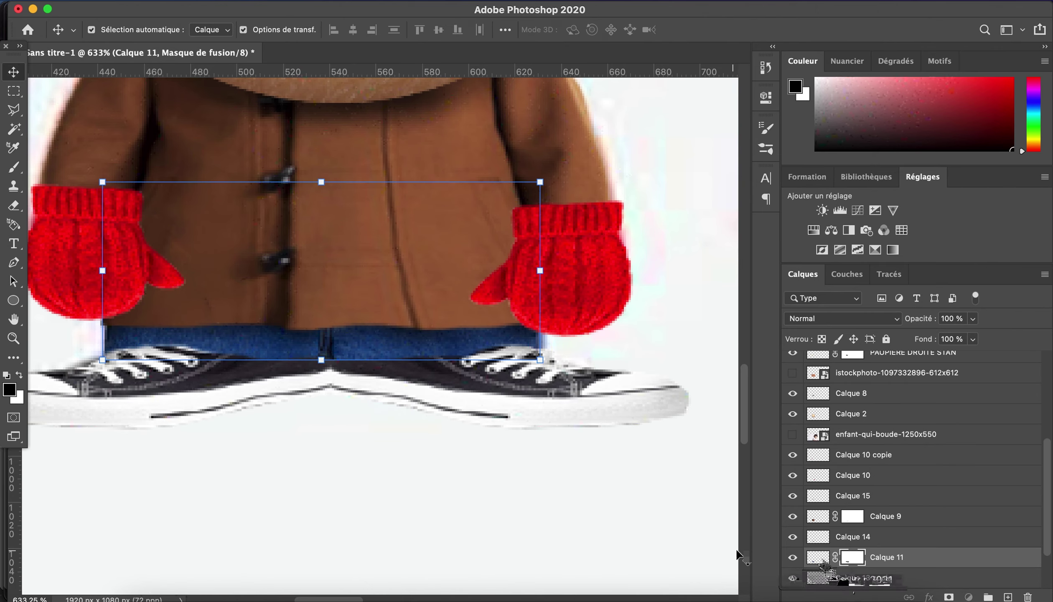
{"action": "key", "text": "b"}
{"action": "key", "text": "super+shift+alt+n"}
{"action": "left_click", "coordinate": [112, 31]}
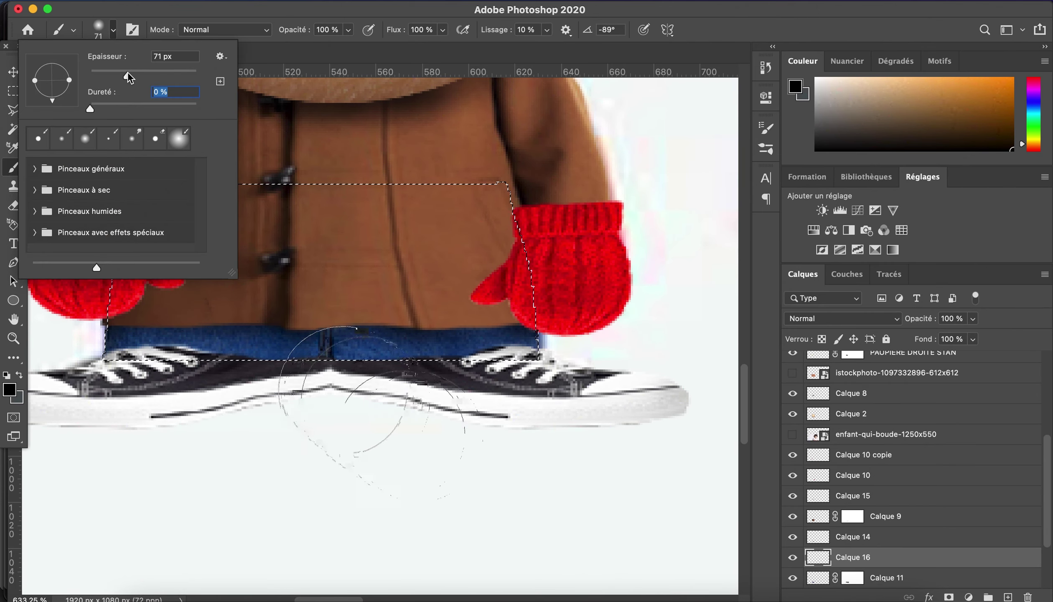
{"action": "key", "text": "Return"}
{"action": "key", "text": "Return"}
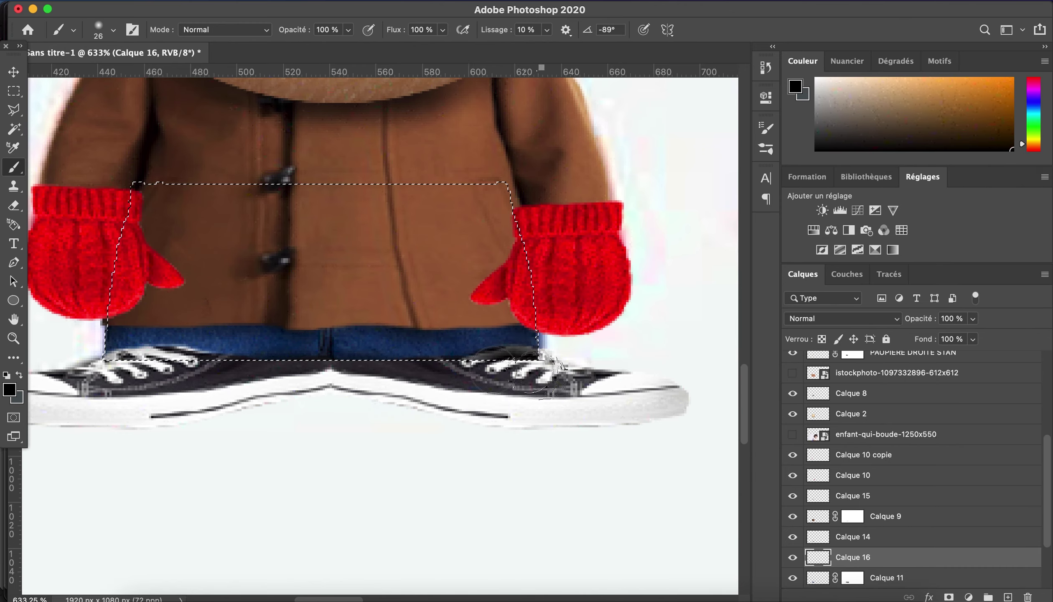
{"action": "key", "text": "2"}
{"action": "key", "text": "6"}
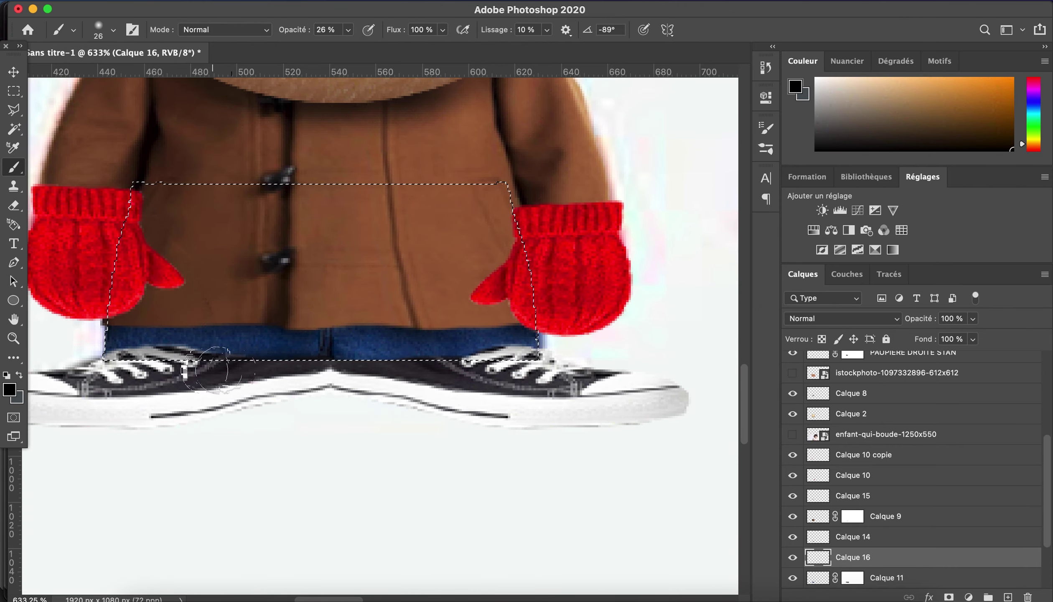
Bring up the Place Embedded picker on the SOUTH PARK folder.
{"action": "left_click", "coordinate": [14, 91]}
{"action": "scroll", "coordinate": [313, 205], "scroll_direction": "down", "scroll_amount": 3}
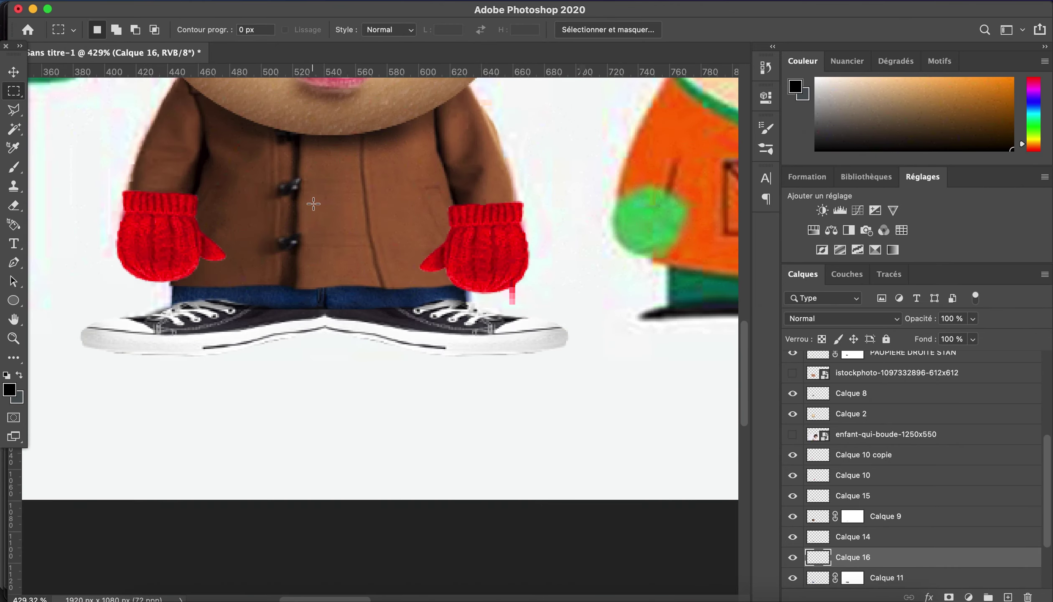
{"action": "scroll", "coordinate": [314, 205], "scroll_direction": "down", "scroll_amount": 3}
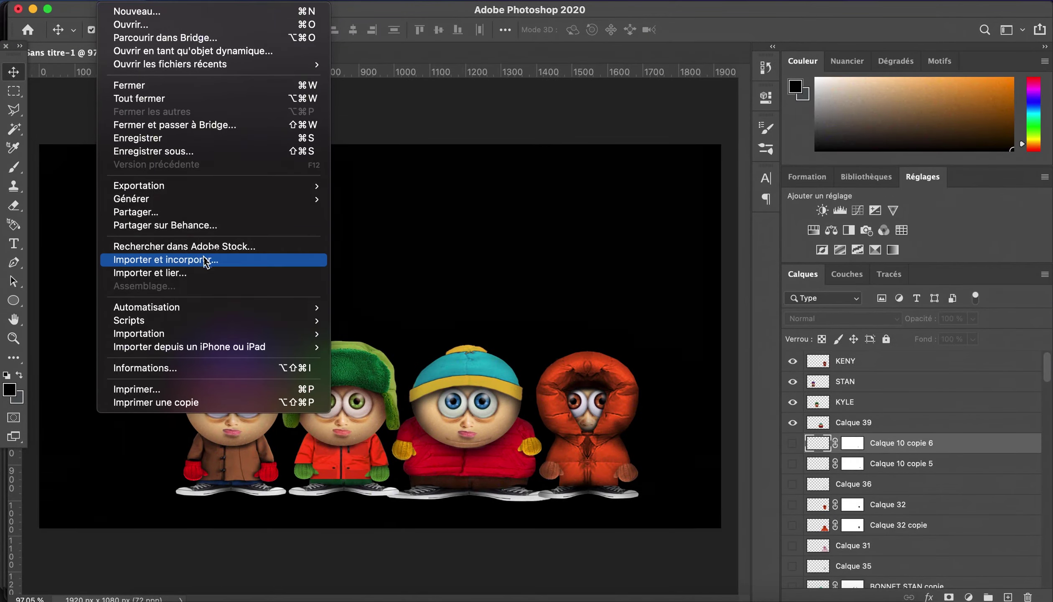
{"action": "left_click", "coordinate": [206, 261]}
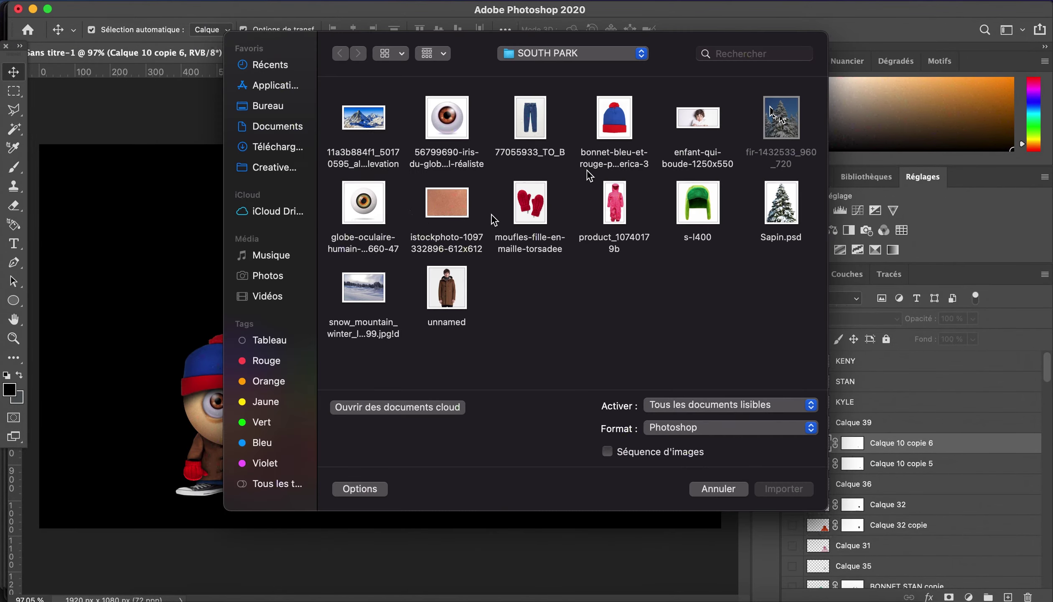
Place the snowy winter landscape photo, scaled and rotated to cover the canvas.
{"action": "double_click", "coordinate": [376, 284]}
{"action": "left_click_drag", "start_coordinate": [540, 228], "coordinate": [685, 79]}
{"action": "mouse_move", "coordinate": [190, 159]}
{"action": "left_mouse_down"}
{"action": "mouse_move", "coordinate": [178, 224]}
{"action": "mouse_move", "coordinate": [52, 242]}
{"action": "left_mouse_up"}
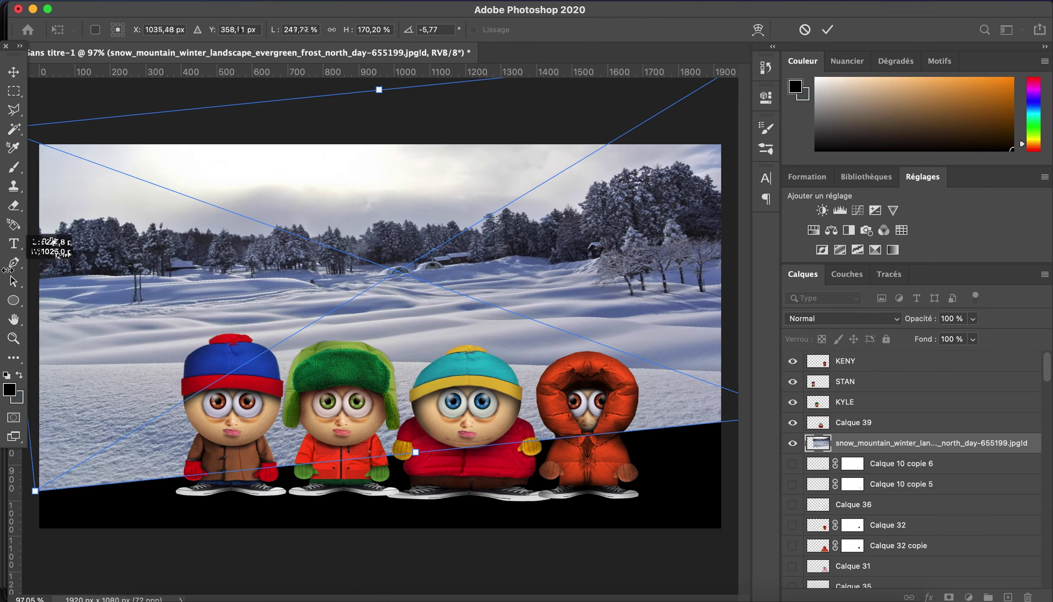
{"action": "left_click_drag", "start_coordinate": [539, 439], "coordinate": [568, 318]}
{"action": "left_click_drag", "start_coordinate": [376, 197], "coordinate": [359, 125]}
{"action": "left_click_drag", "start_coordinate": [462, 253], "coordinate": [486, 269]}
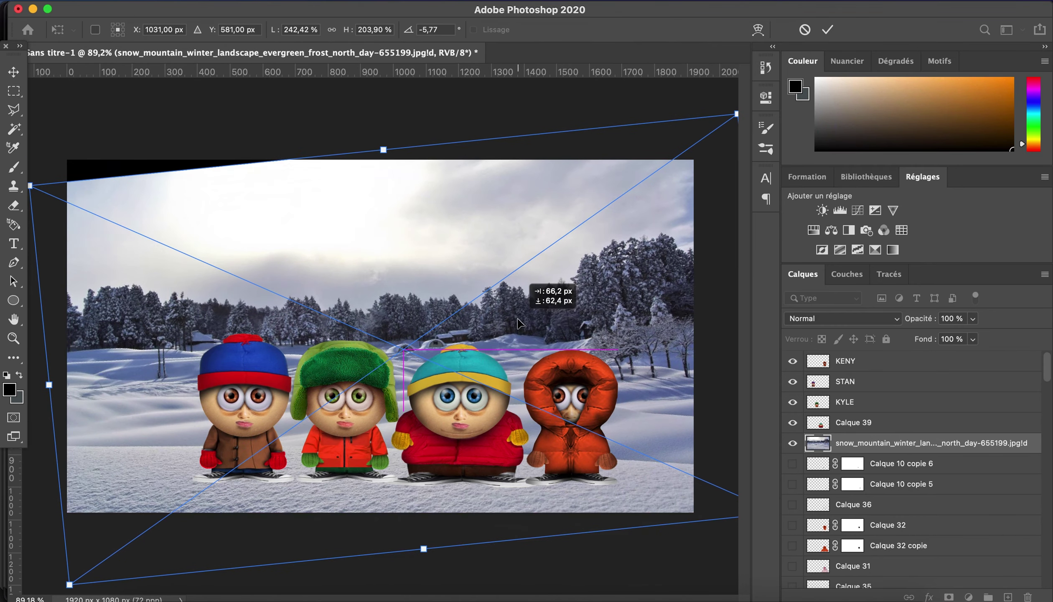
{"action": "left_click_drag", "start_coordinate": [385, 146], "coordinate": [378, 103]}
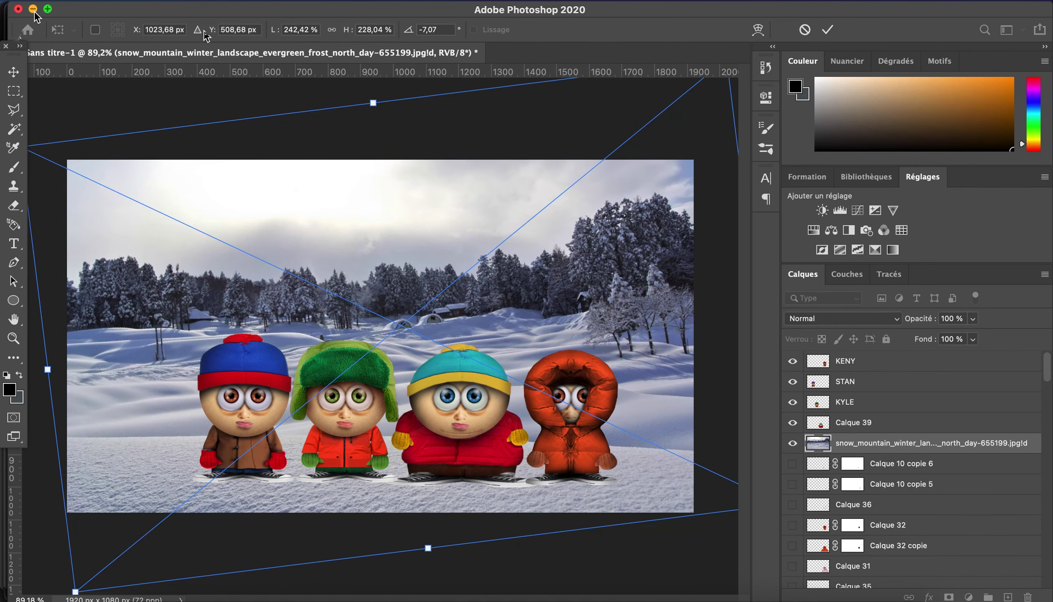
{"action": "key", "text": "Return"}
Duplicate the cartoon reference and lasso the outline of its ground.
{"action": "scroll", "coordinate": [856, 502], "scroll_direction": "down", "scroll_amount": 10}
{"action": "left_click_drag", "start_coordinate": [856, 556], "coordinate": [906, 362]}
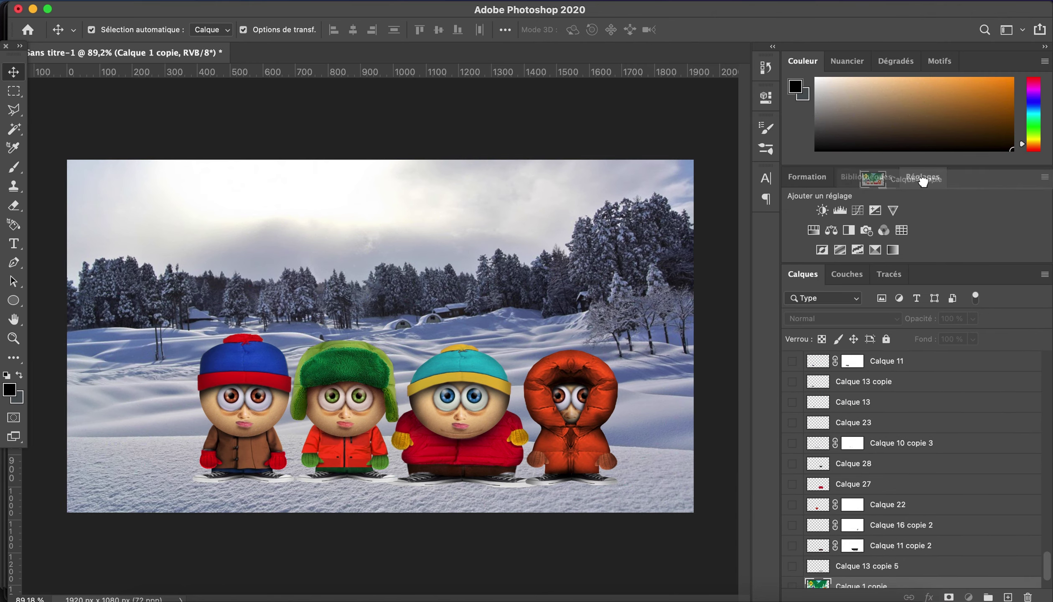
{"action": "left_click", "coordinate": [792, 360]}
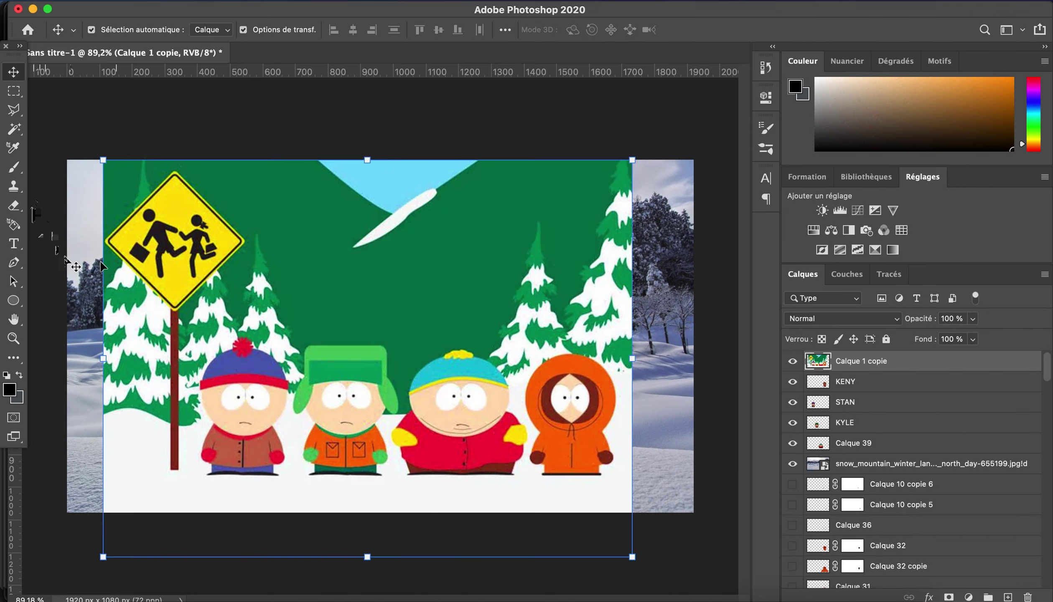
{"action": "key", "text": "l"}
{"action": "scroll", "coordinate": [109, 426], "scroll_direction": "up", "scroll_amount": 5}
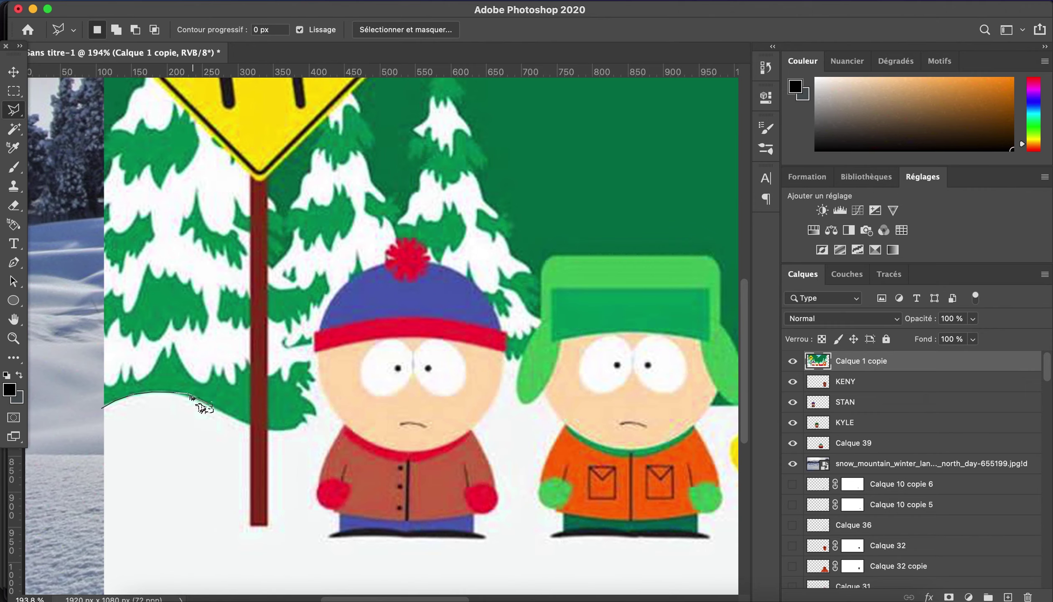
{"action": "scroll", "coordinate": [364, 422], "scroll_direction": "right", "scroll_amount": 10}
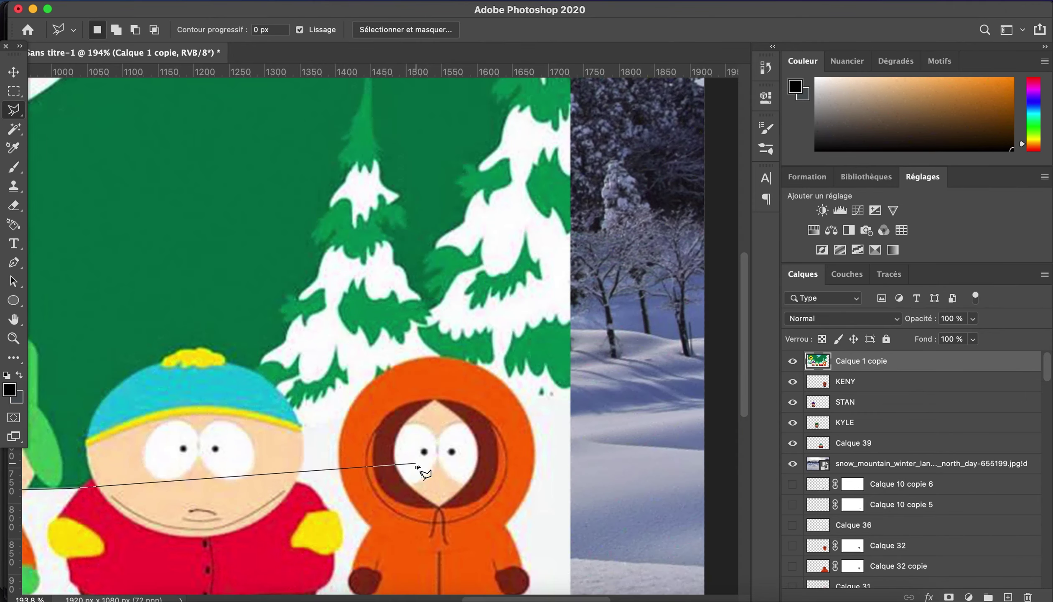
{"action": "left_click", "coordinate": [568, 458]}
{"action": "scroll", "coordinate": [585, 463], "scroll_direction": "down", "scroll_amount": 5}
{"action": "left_click", "coordinate": [587, 484]}
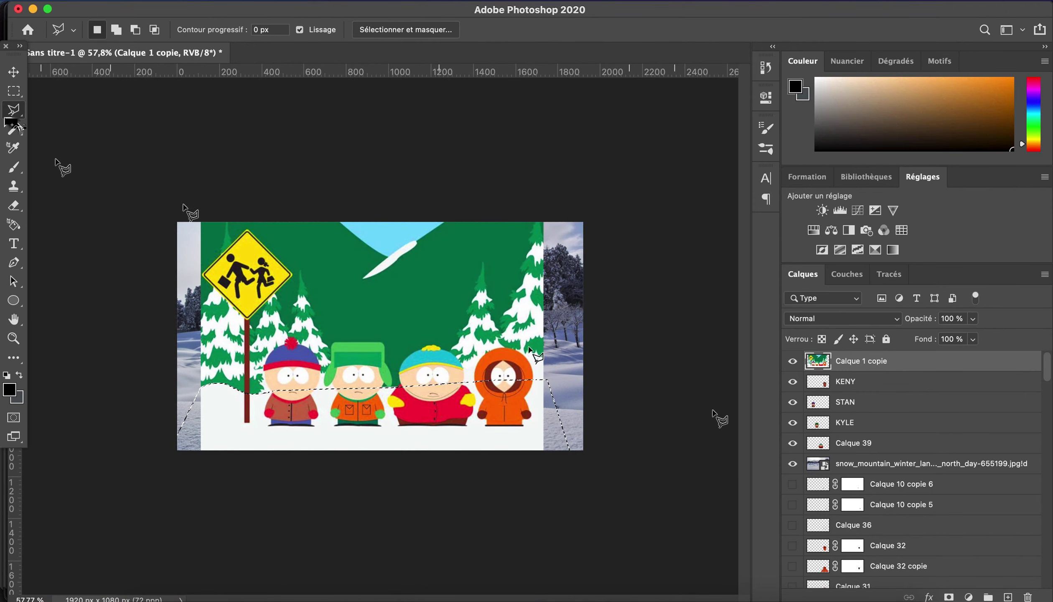
Fill the ground selection black on a new layer and stretch it wider.
{"action": "key", "text": "ctrl+shift+alt+n"}
{"action": "left_click", "coordinate": [13, 357]}
{"action": "left_click", "coordinate": [142, 501]}
{"action": "left_click", "coordinate": [245, 410]}
{"action": "left_click", "coordinate": [20, 100]}
{"action": "left_click", "coordinate": [792, 381]}
{"action": "key", "text": "ctrl+t"}
{"action": "left_click_drag", "start_coordinate": [177, 414], "coordinate": [155, 414]}
{"action": "left_click_drag", "start_coordinate": [595, 415], "coordinate": [622, 414]}
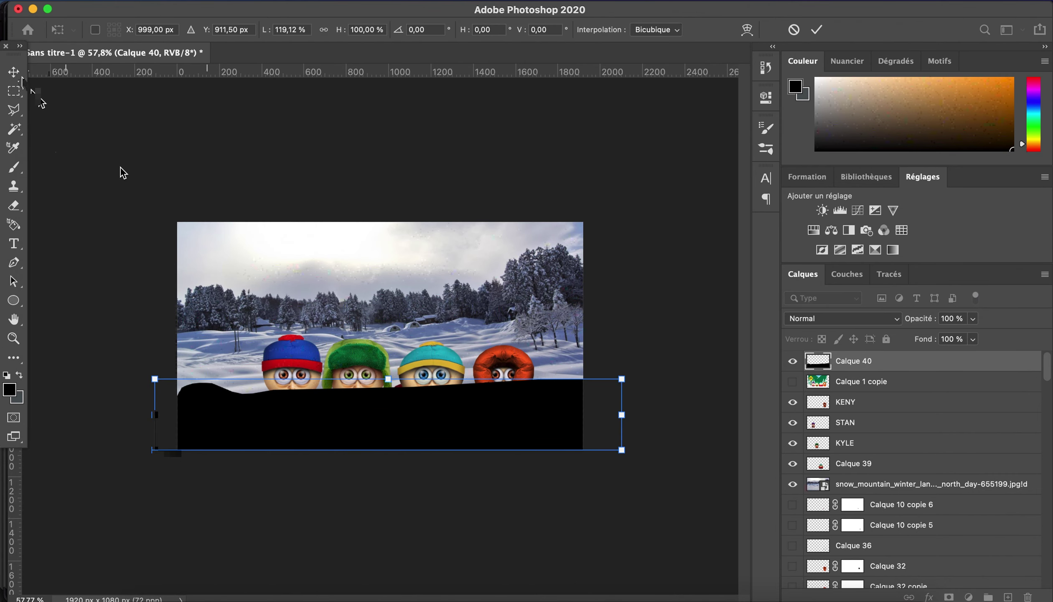
{"action": "key", "text": "Return"}
Copy the snow into the ground shape as a new layer, hiding the black shape and original photo.
{"action": "left_click", "coordinate": [818, 360], "text": "ctrl"}
{"action": "left_click", "coordinate": [877, 484]}
{"action": "key", "text": "ctrl+j"}
{"action": "left_click", "coordinate": [792, 504]}
{"action": "left_click", "coordinate": [792, 361]}
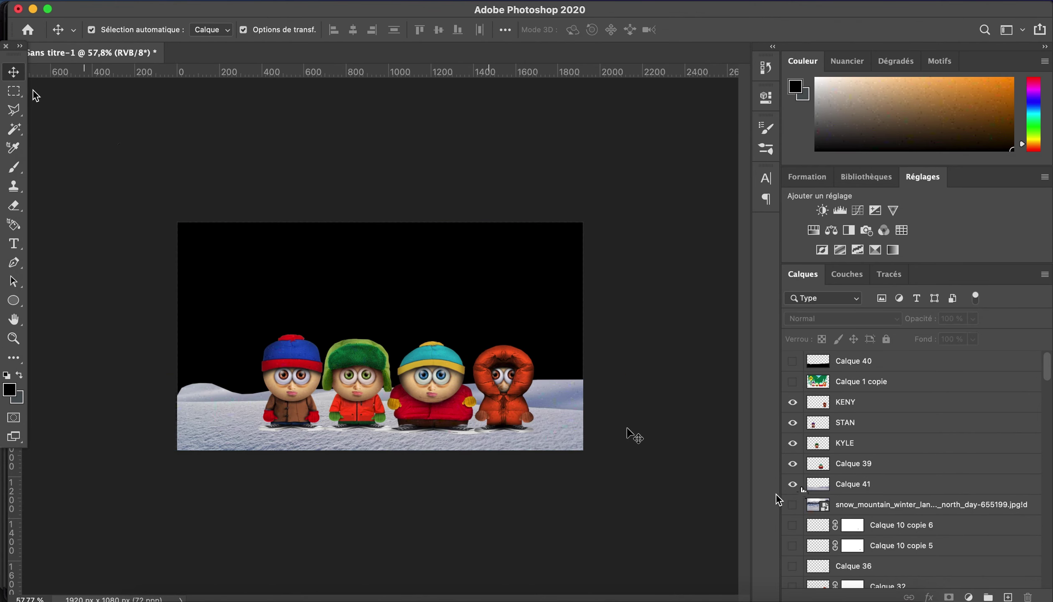
{"action": "left_click_drag", "start_coordinate": [776, 495], "coordinate": [794, 493]}
Place the snowy pine tree Sapin.psd on the scene's left side.
{"action": "left_click", "coordinate": [138, 4]}
{"action": "left_click", "coordinate": [204, 259]}
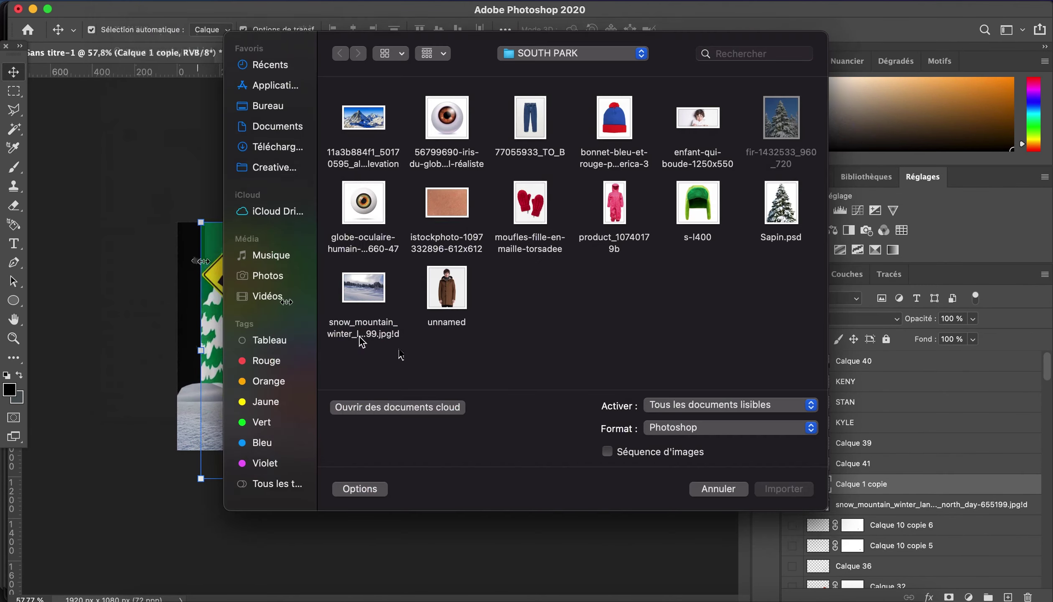
{"action": "double_click", "coordinate": [781, 203]}
{"action": "left_click_drag", "start_coordinate": [326, 314], "coordinate": [225, 313]}
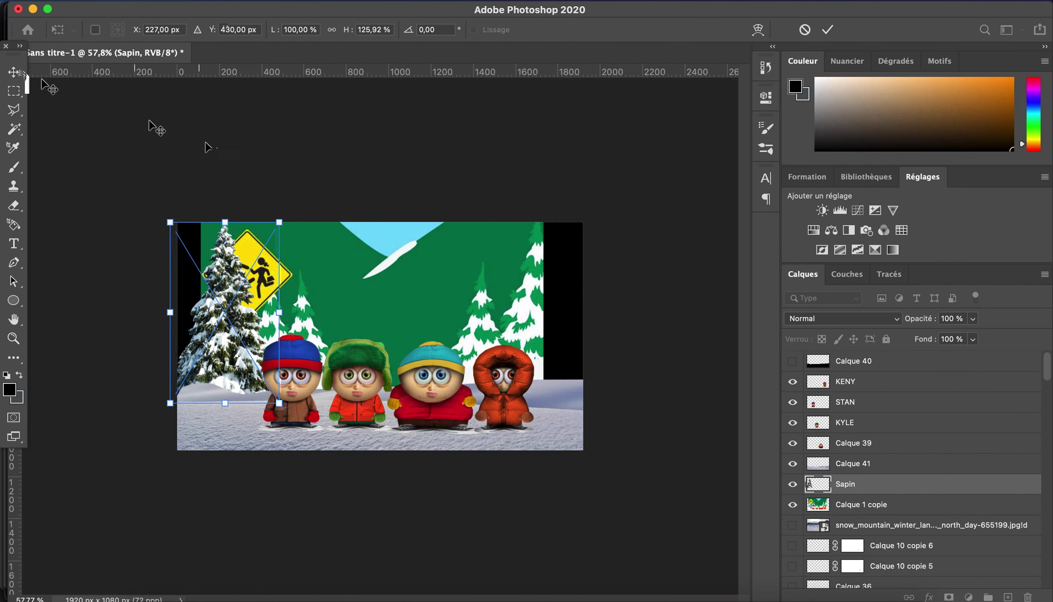
{"action": "key", "text": "Return"}
{"action": "key", "text": "ctrl+0"}
Duplicate the pine tree four times, spreading copies along the left and right sides.
{"action": "key", "text": "ctrl+j"}
{"action": "mouse_move", "coordinate": [133, 313]}
{"action": "left_mouse_down"}
{"action": "mouse_move", "coordinate": [157, 353]}
{"action": "mouse_move", "coordinate": [261, 322]}
{"action": "left_mouse_up"}
{"action": "key", "text": "Return"}
{"action": "key", "text": "ctrl+j"}
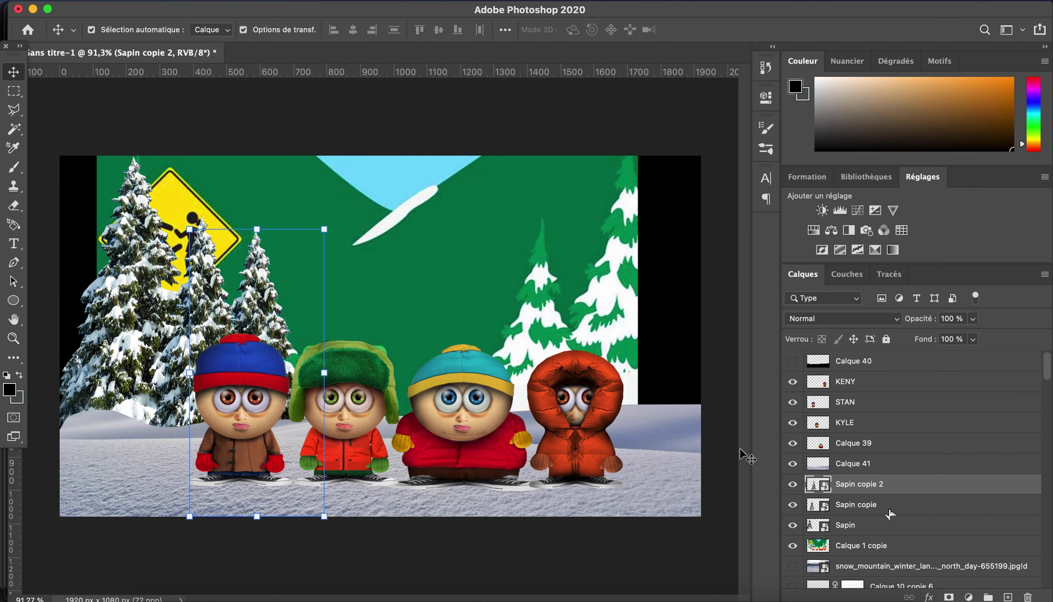
{"action": "left_click_drag", "start_coordinate": [852, 524], "coordinate": [889, 475]}
{"action": "left_click", "coordinate": [102, 314]}
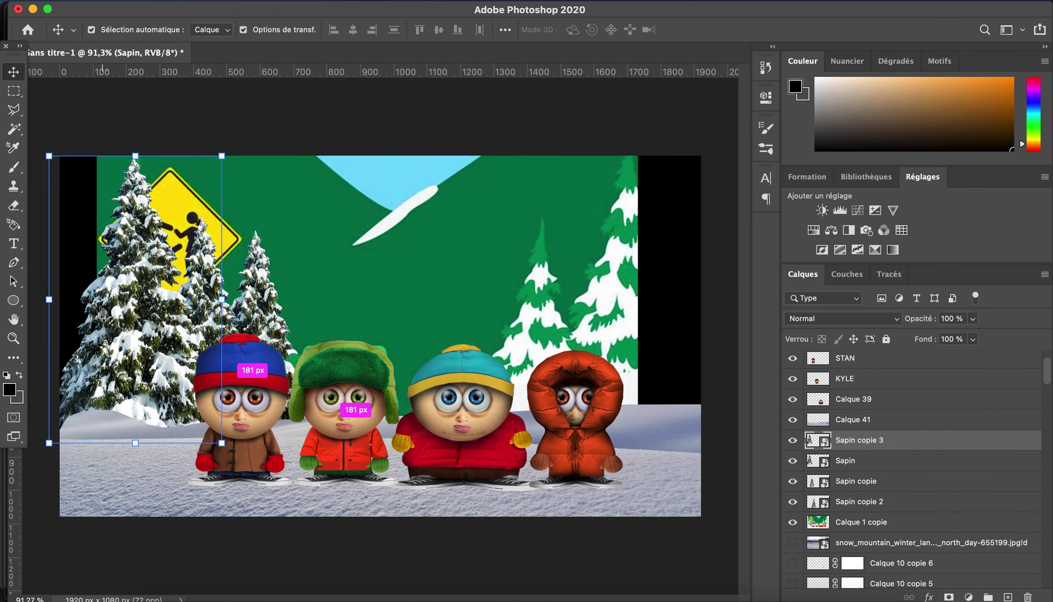
{"action": "mouse_move", "coordinate": [103, 314]}
{"action": "left_mouse_down"}
{"action": "mouse_move", "coordinate": [599, 318]}
{"action": "mouse_move", "coordinate": [560, 389]}
{"action": "mouse_move", "coordinate": [597, 391]}
{"action": "left_mouse_up"}
{"action": "key", "text": "ctrl+j"}
{"action": "left_click_drag", "start_coordinate": [859, 439], "coordinate": [859, 470]}
Place the alpes mountain photo into the scene.
{"action": "scroll", "coordinate": [378, 337], "scroll_direction": "down", "scroll_amount": 2}
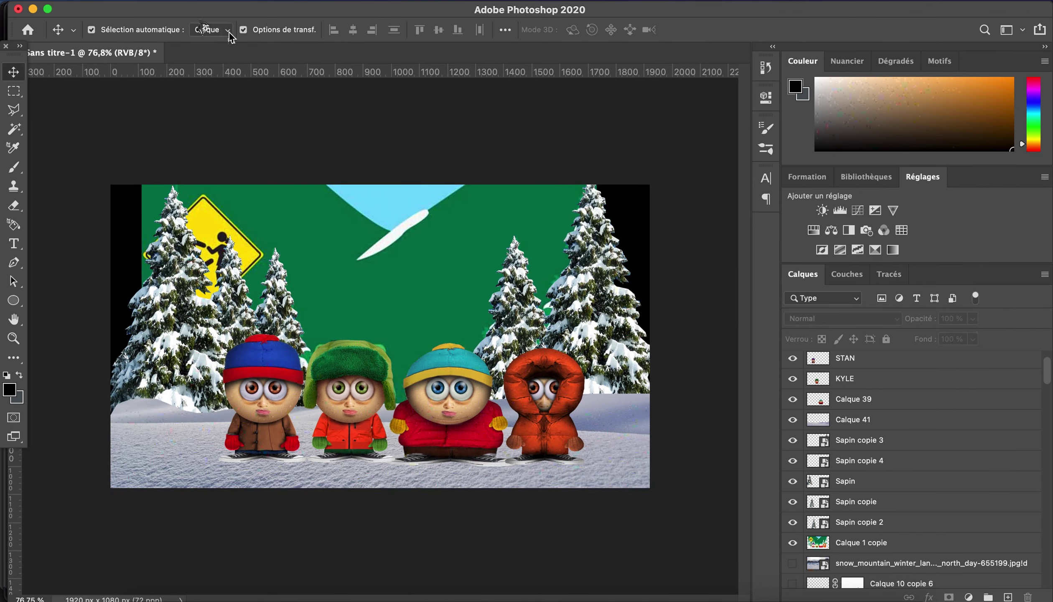
{"action": "left_click", "coordinate": [142, 261]}
{"action": "double_click", "coordinate": [364, 122]}
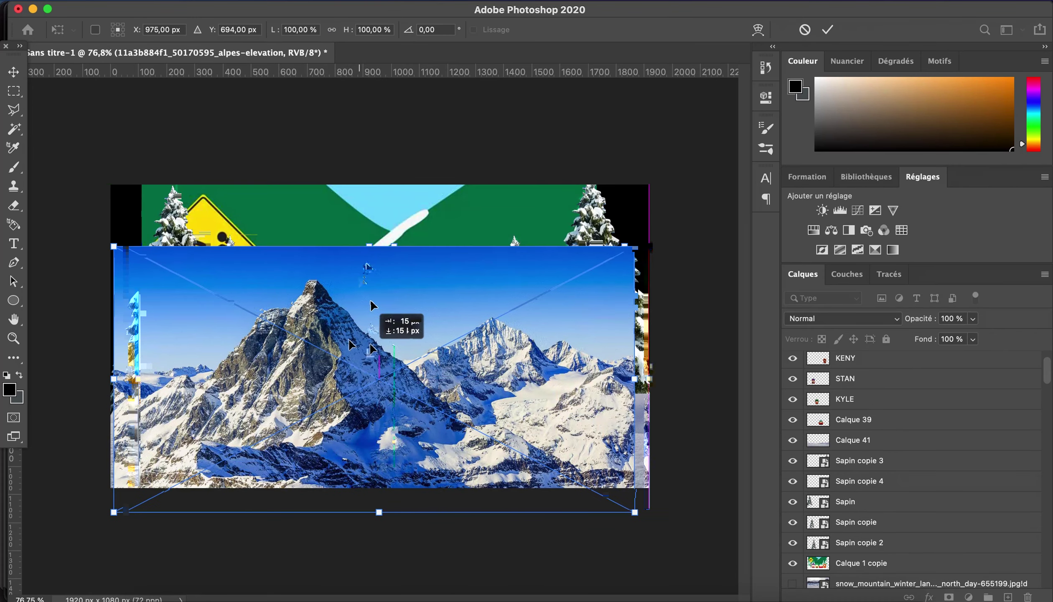
Position the mountain photo and copy its lassoed peaks to a new layer.
{"action": "left_click_drag", "start_coordinate": [371, 305], "coordinate": [376, 261]}
{"action": "key", "text": "Return"}
{"action": "key", "text": "l"}
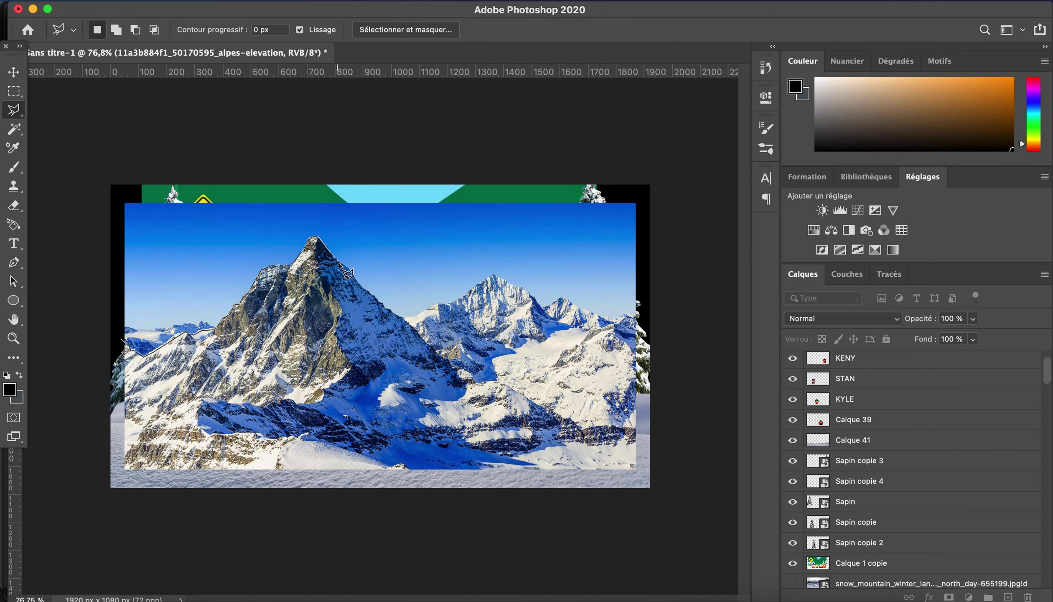
{"action": "left_click", "coordinate": [112, 470]}
{"action": "key", "text": "ctrl+j"}
Move the peaks layer behind the kids and trees and enlarge it to fill the sky.
{"action": "left_click", "coordinate": [792, 381]}
{"action": "key", "text": "v"}
{"action": "mouse_move", "coordinate": [852, 360]}
{"action": "left_mouse_down"}
{"action": "mouse_move", "coordinate": [909, 559]}
{"action": "mouse_move", "coordinate": [878, 543]}
{"action": "left_mouse_up"}
{"action": "left_click_drag", "start_coordinate": [356, 313], "coordinate": [341, 270]}
{"action": "mouse_move", "coordinate": [306, 193]}
{"action": "left_mouse_down"}
{"action": "mouse_move", "coordinate": [283, 135]}
{"action": "mouse_move", "coordinate": [288, 234]}
{"action": "mouse_move", "coordinate": [328, 315]}
{"action": "mouse_move", "coordinate": [370, 324]}
{"action": "left_mouse_up"}
{"action": "key", "text": "Return"}
Mask the duplicated peaks layer and paint to blend the two mountain layers.
{"action": "left_click", "coordinate": [949, 597]}
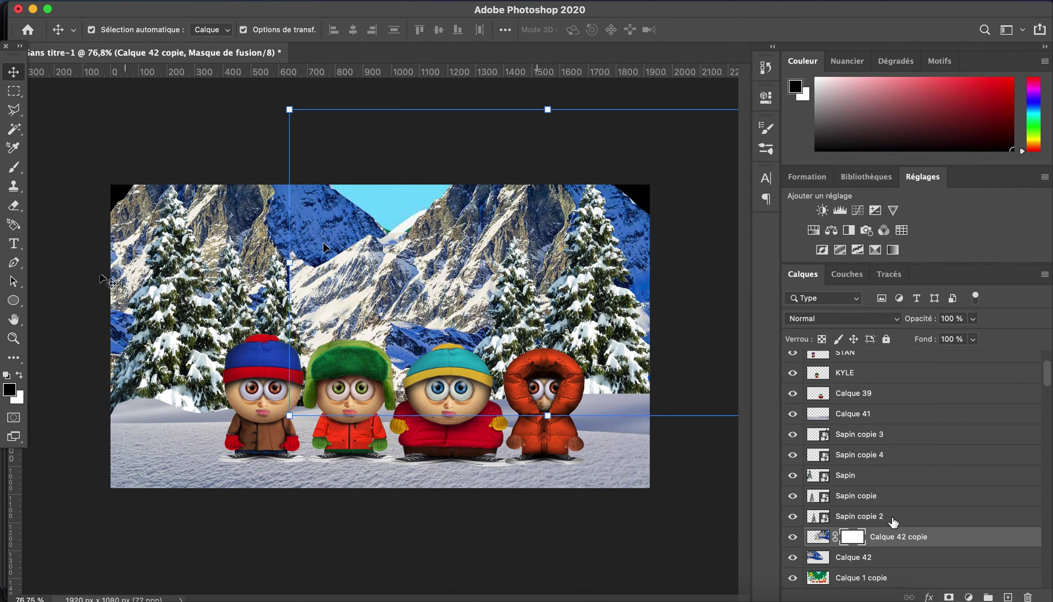
{"action": "key", "text": "b"}
{"action": "left_click_drag", "start_coordinate": [370, 54], "coordinate": [399, 46]}
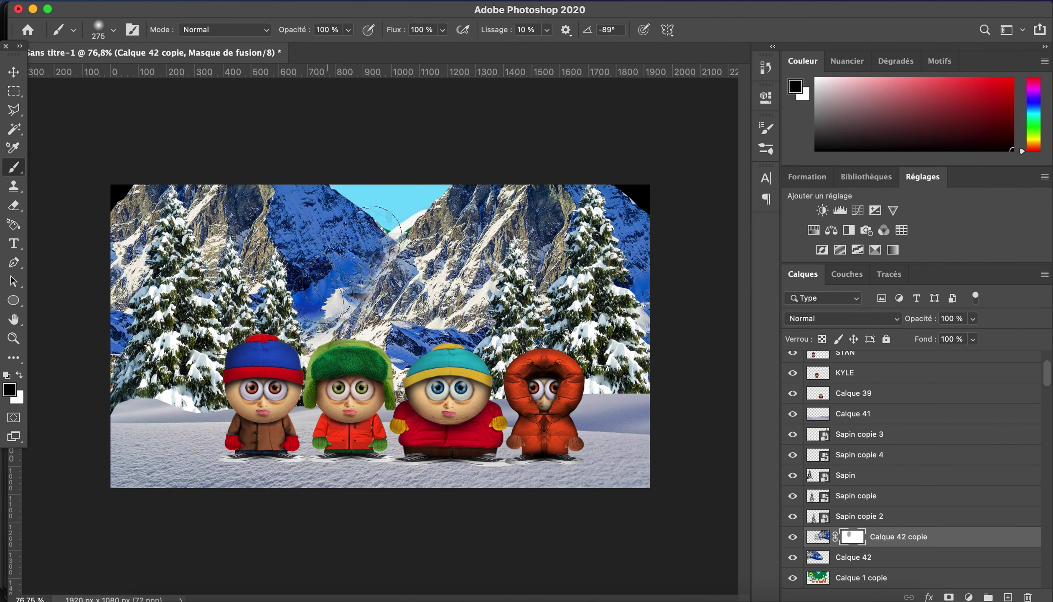
{"action": "left_click_drag", "start_coordinate": [326, 288], "coordinate": [368, 328]}
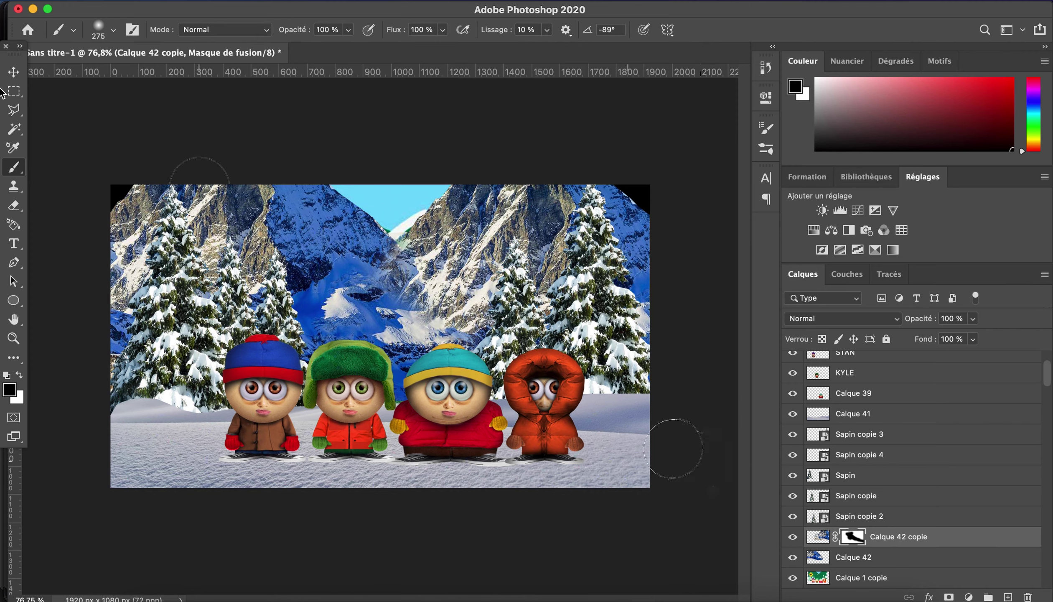
Raise the cartoon reference to the top and pull the left crop edge inward.
{"action": "key", "text": "m"}
{"action": "scroll", "coordinate": [869, 418], "scroll_direction": "down", "scroll_amount": 5}
{"action": "mouse_move", "coordinate": [861, 520]}
{"action": "left_mouse_down"}
{"action": "mouse_move", "coordinate": [903, 317]}
{"action": "mouse_move", "coordinate": [902, 353]}
{"action": "left_mouse_up"}
{"action": "left_click", "coordinate": [14, 357]}
{"action": "left_click", "coordinate": [61, 180]}
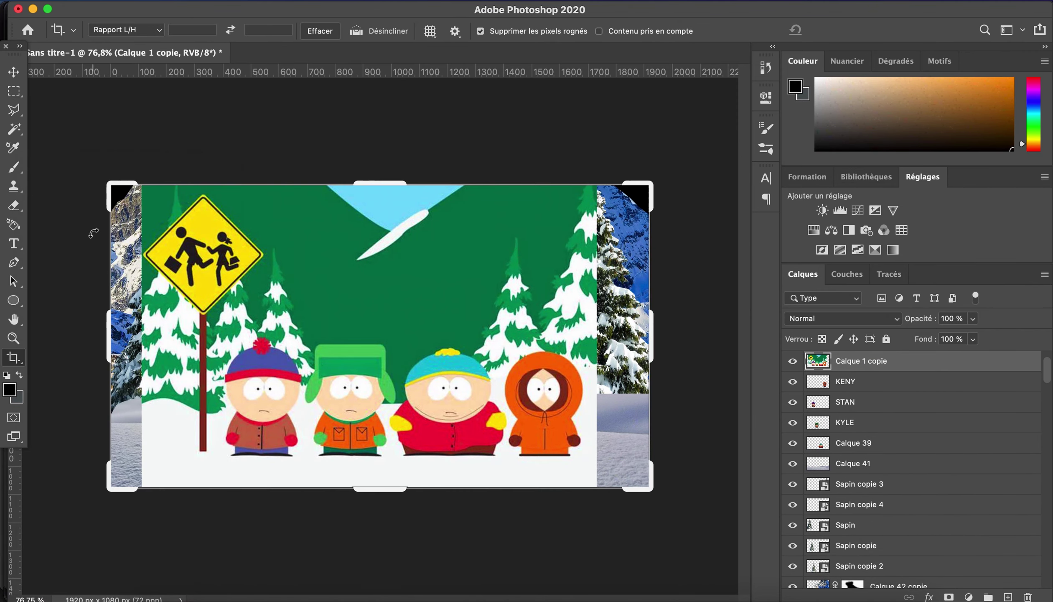
{"action": "left_click_drag", "start_coordinate": [110, 334], "coordinate": [151, 332]}
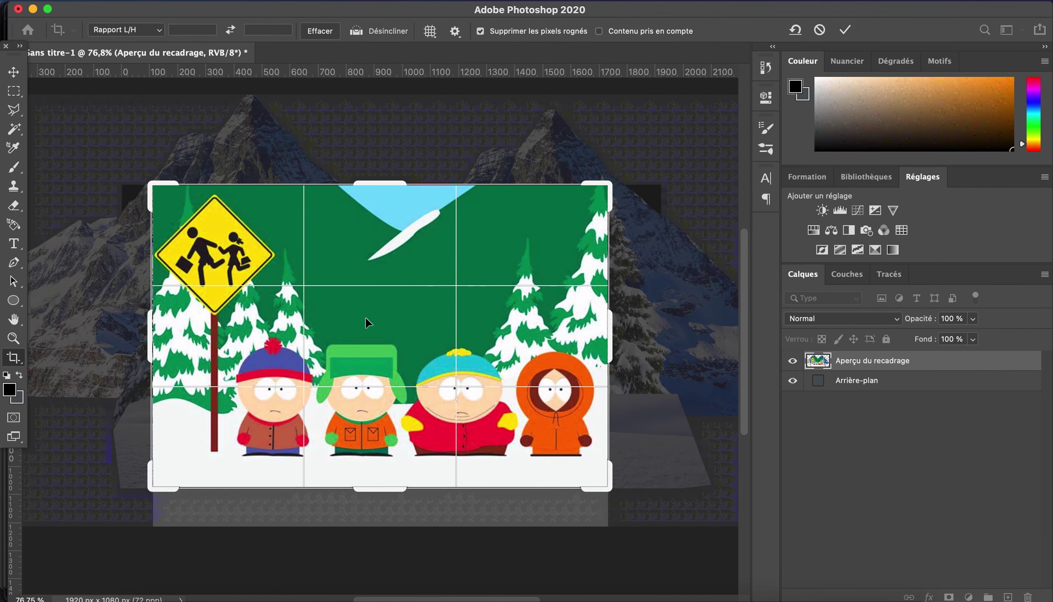
Adjust the crop sides and apply the 1619 × 1080 px crop.
{"action": "left_click_drag", "start_coordinate": [605, 334], "coordinate": [606, 337]}
{"action": "right_click", "coordinate": [681, 271]}
{"action": "key", "text": "Escape"}
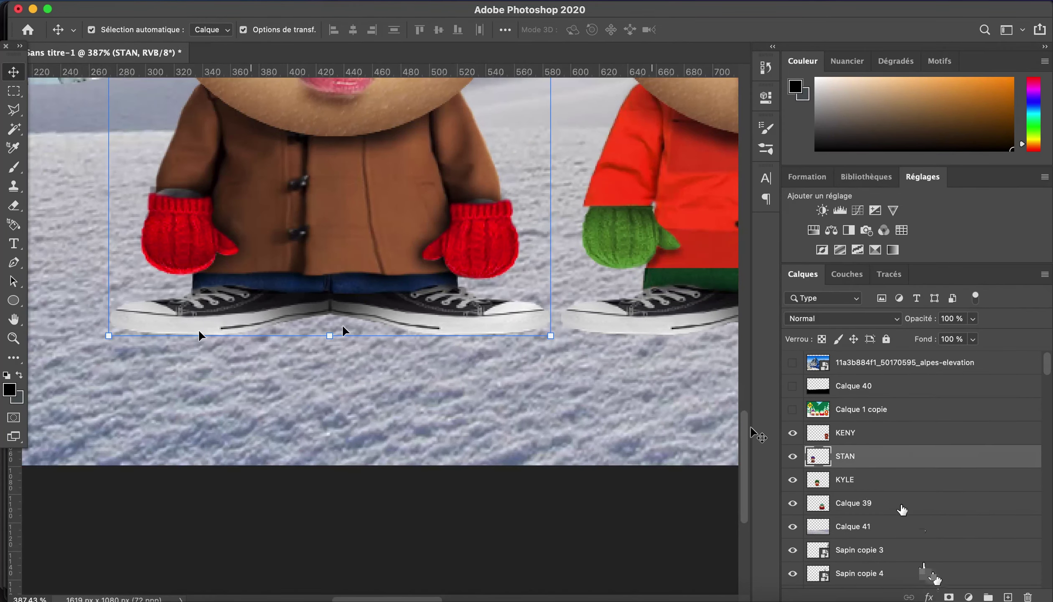
Set the brush size to 12 px and add a layer mask to the KYLE layer.
{"action": "type", "text": "12"}
{"action": "key", "text": "Return"}
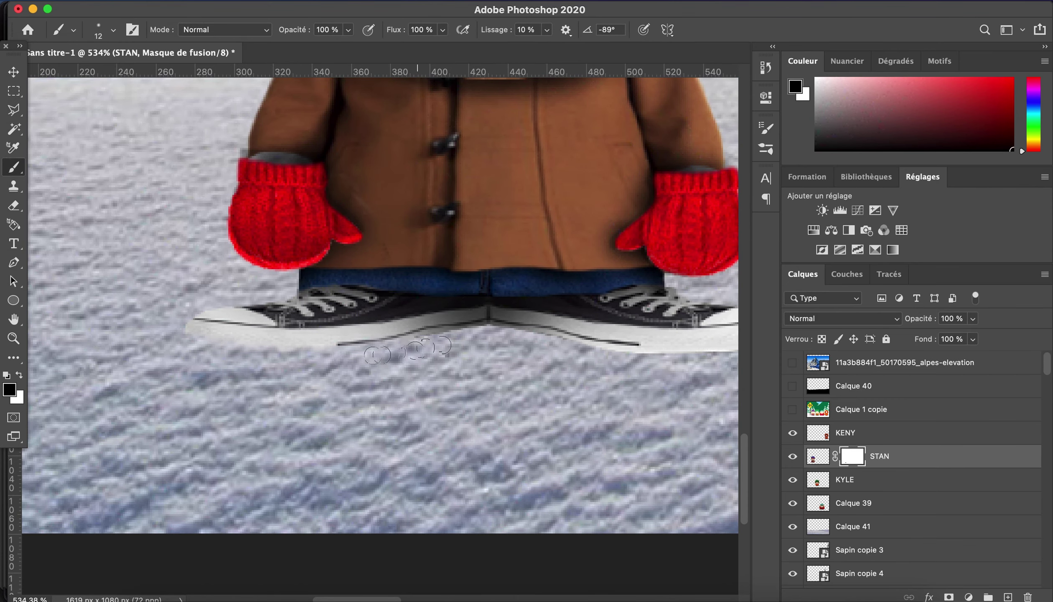
{"action": "scroll", "coordinate": [561, 365], "scroll_direction": "right", "scroll_amount": 5}
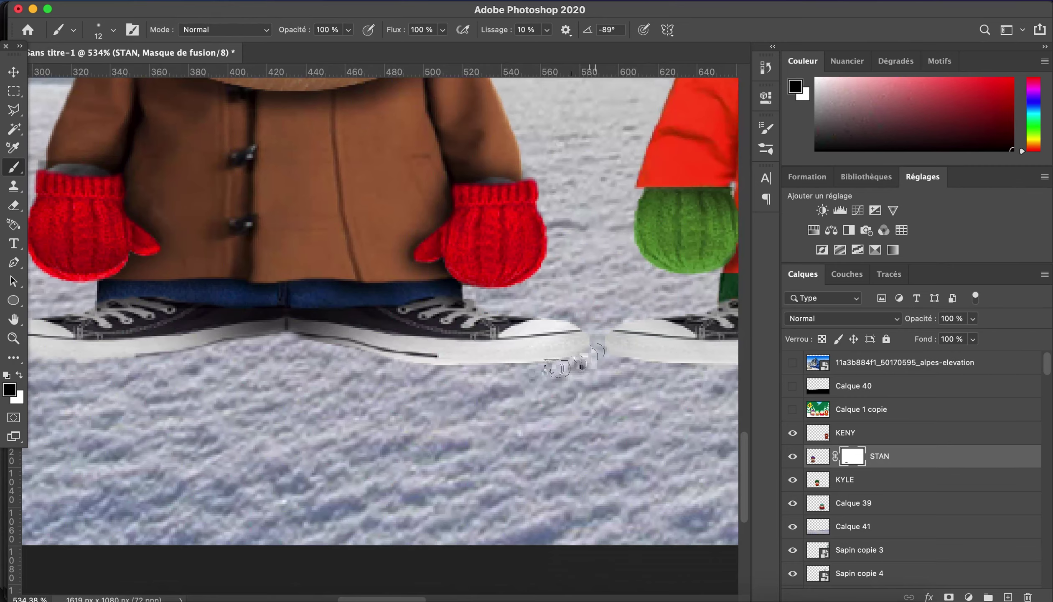
{"action": "scroll", "coordinate": [419, 371], "scroll_direction": "right", "scroll_amount": 10}
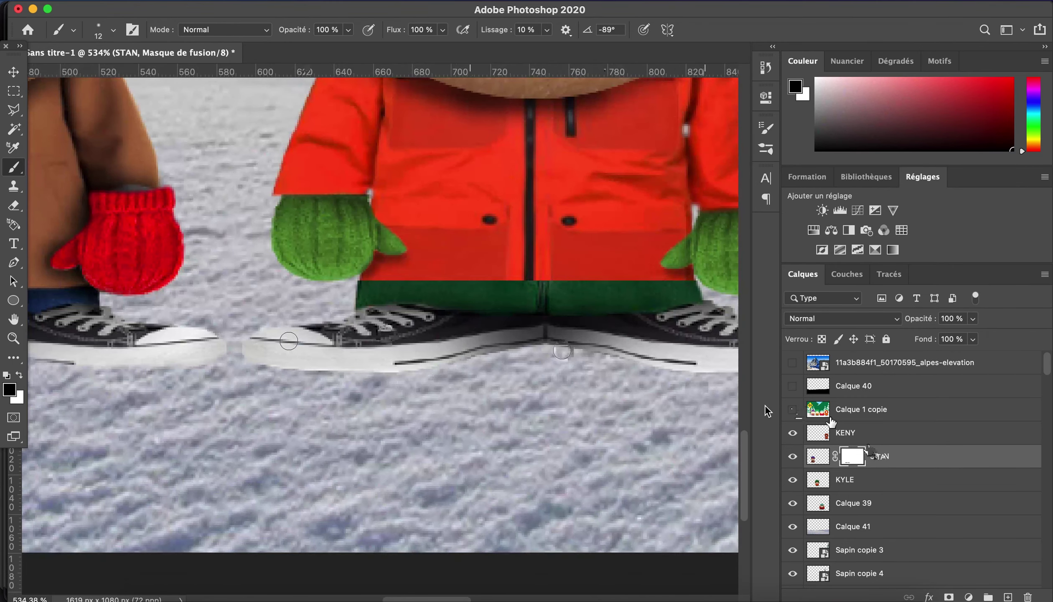
{"action": "left_click", "coordinate": [852, 479]}
{"action": "left_click", "coordinate": [949, 597]}
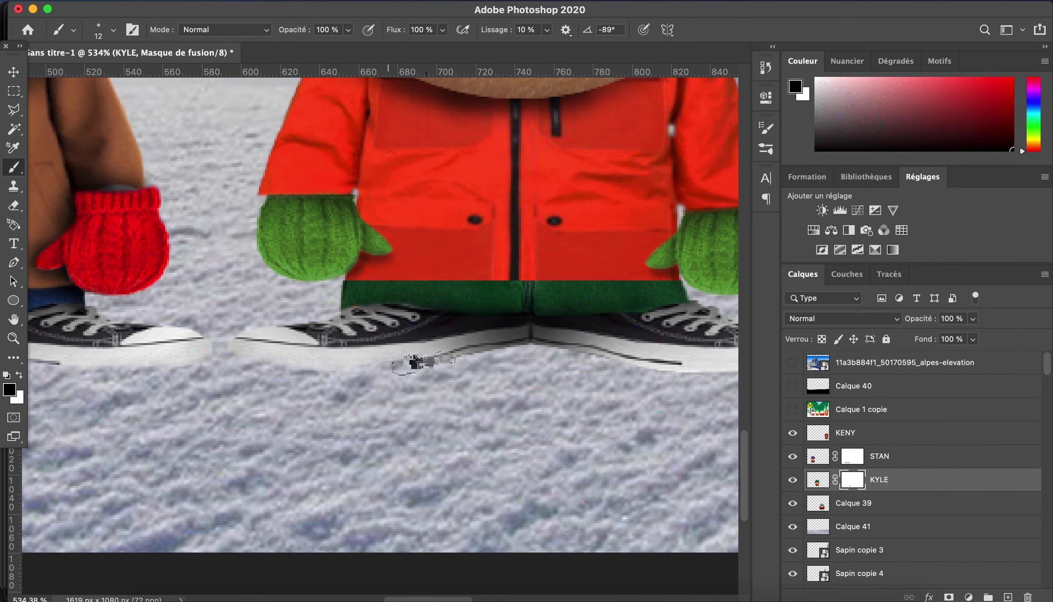
Restack the layers so Calque 39 sits between STAN and KENY, with KENY below it.
{"action": "scroll", "coordinate": [658, 361], "scroll_direction": "right", "scroll_amount": 5}
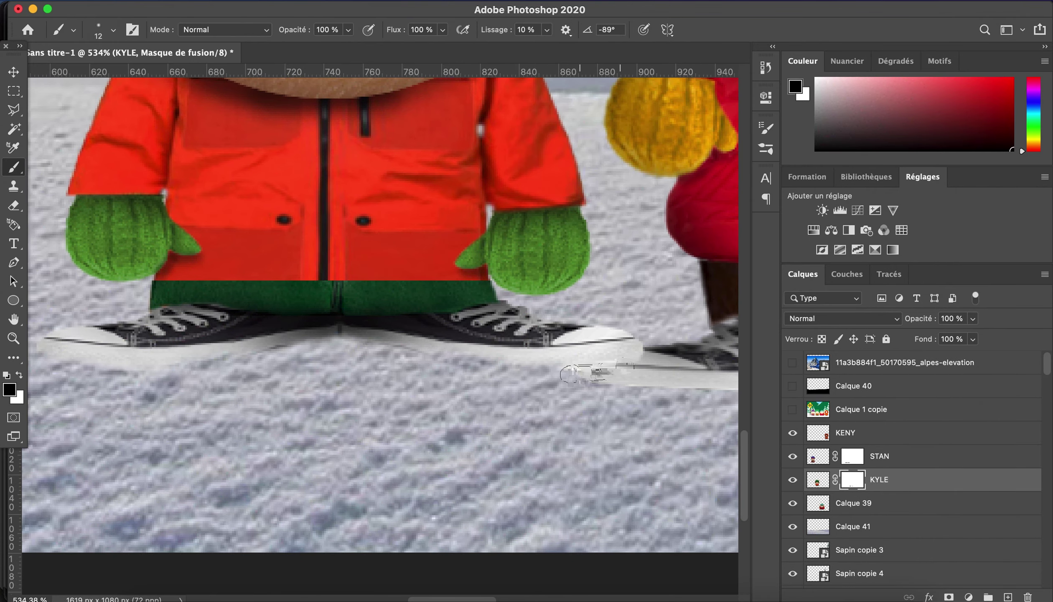
{"action": "left_click_drag", "start_coordinate": [910, 493], "coordinate": [898, 449]}
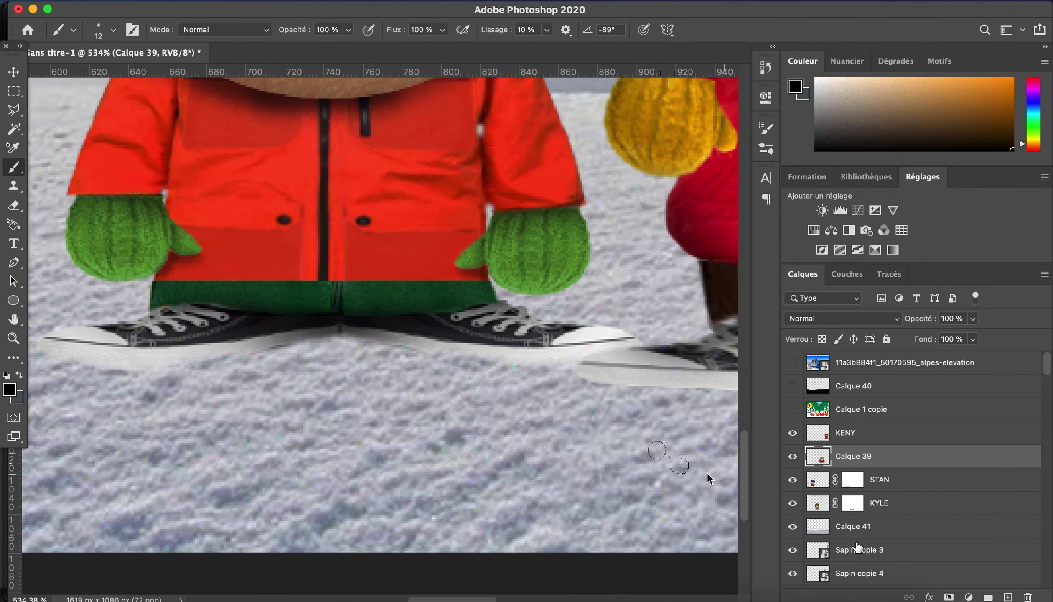
{"action": "scroll", "coordinate": [643, 389], "scroll_direction": "right", "scroll_amount": 8}
{"action": "scroll", "coordinate": [549, 387], "scroll_direction": "right", "scroll_amount": 4}
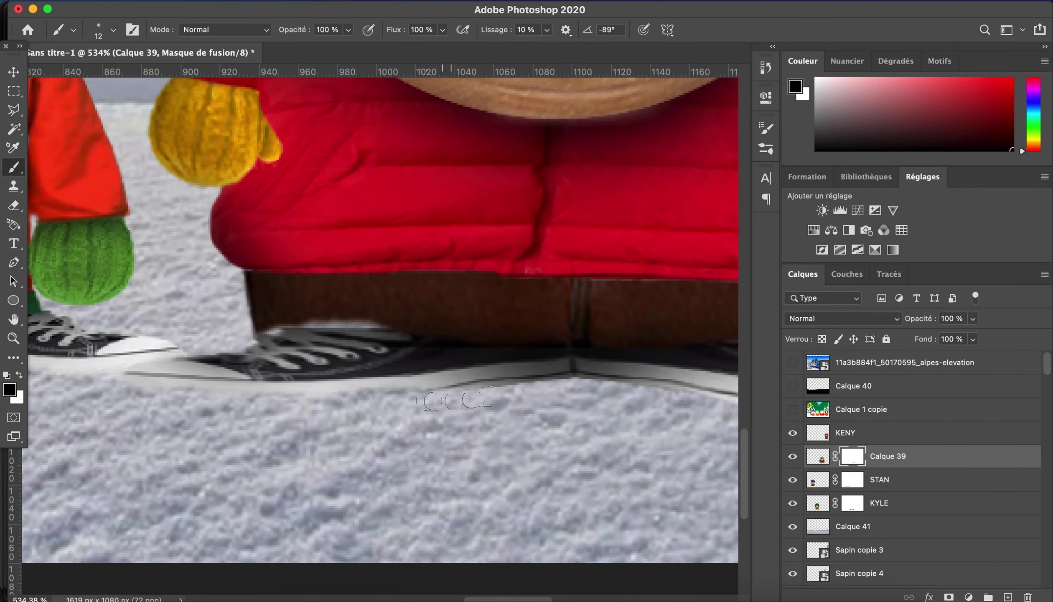
{"action": "scroll", "coordinate": [509, 390], "scroll_direction": "right", "scroll_amount": 5}
{"action": "scroll", "coordinate": [470, 386], "scroll_direction": "right", "scroll_amount": 6}
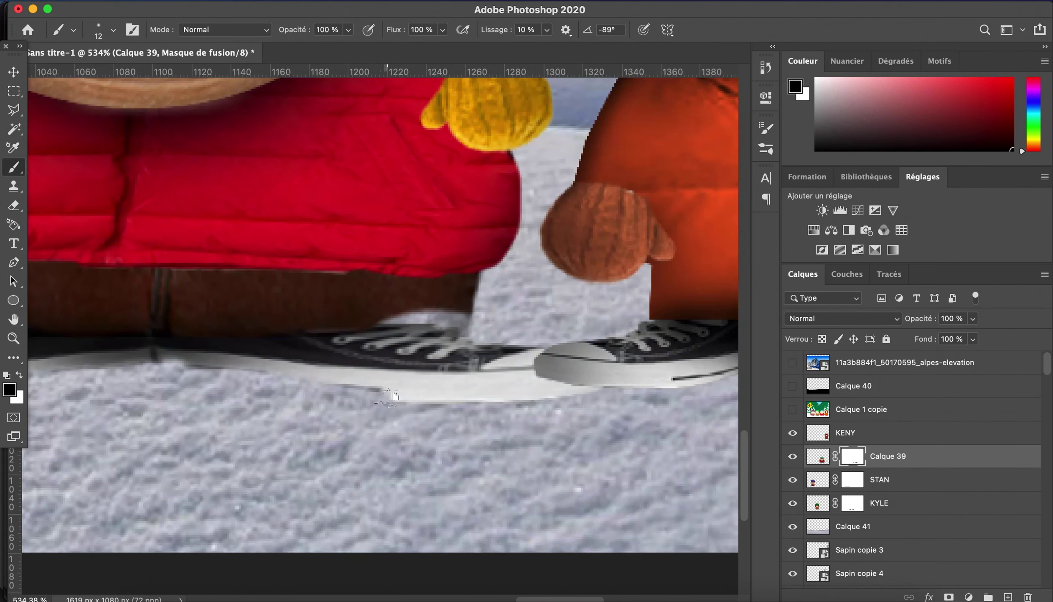
{"action": "scroll", "coordinate": [586, 396], "scroll_direction": "right", "scroll_amount": 8}
{"action": "left_click_drag", "start_coordinate": [845, 433], "coordinate": [848, 465]}
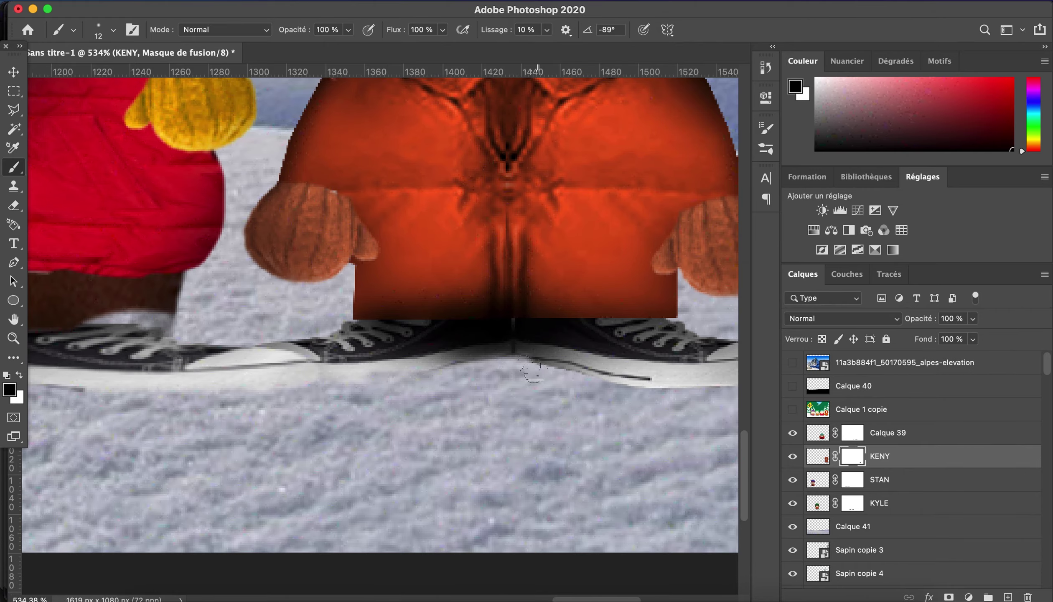
{"action": "scroll", "coordinate": [532, 368], "scroll_direction": "down", "scroll_amount": 3}
{"action": "scroll", "coordinate": [522, 372], "scroll_direction": "down", "scroll_amount": 3}
{"action": "scroll", "coordinate": [510, 376], "scroll_direction": "down", "scroll_amount": 3}
{"action": "scroll", "coordinate": [500, 381], "scroll_direction": "down", "scroll_amount": 3}
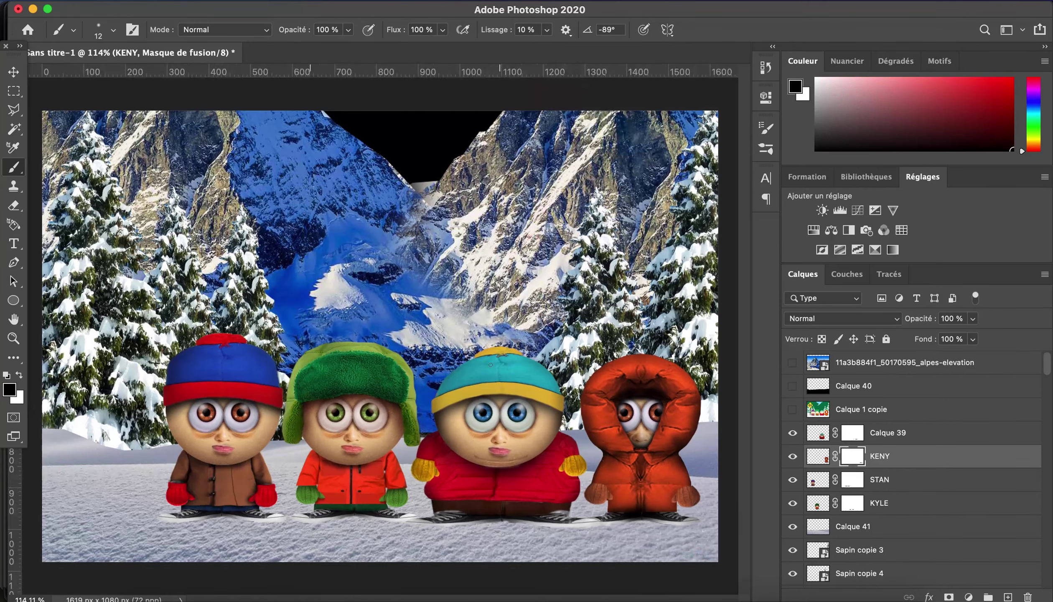
{"action": "key", "text": "v"}
{"action": "scroll", "coordinate": [500, 381], "scroll_direction": "down", "scroll_amount": 1}
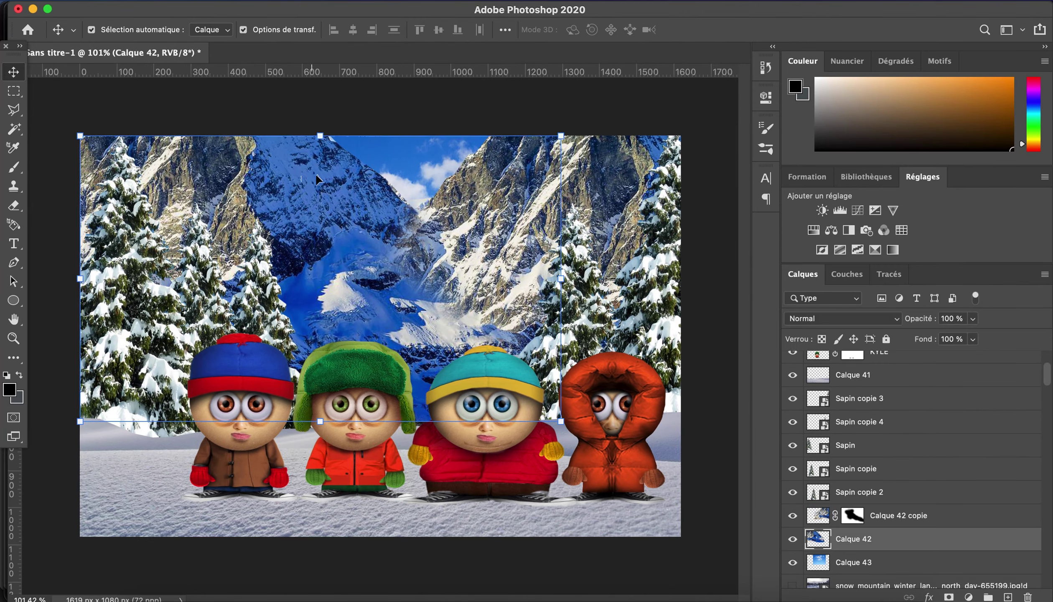
Duplicate Calque 42 and darken the copy with Brightness −65 and a 1.3 px Gaussian Blur.
{"action": "key", "text": "super+j"}
{"action": "left_click", "coordinate": [201, 4]}
{"action": "left_click", "coordinate": [465, 33]}
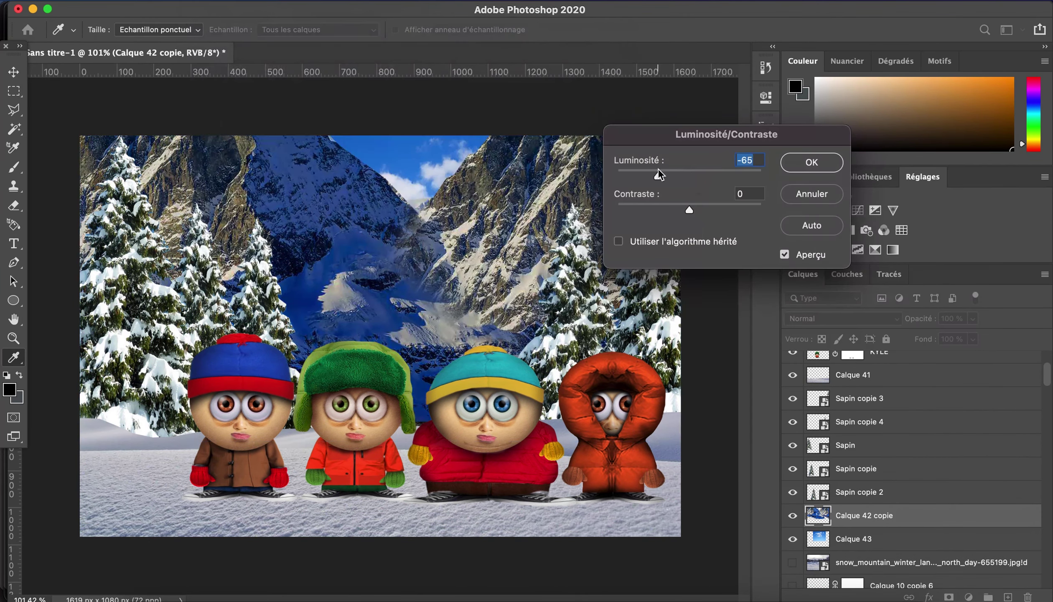
{"action": "left_click_drag", "start_coordinate": [658, 172], "coordinate": [643, 172]}
{"action": "key", "text": "Return"}
{"action": "left_click", "coordinate": [555, 5]}
{"action": "mouse_move", "coordinate": [395, 198]}
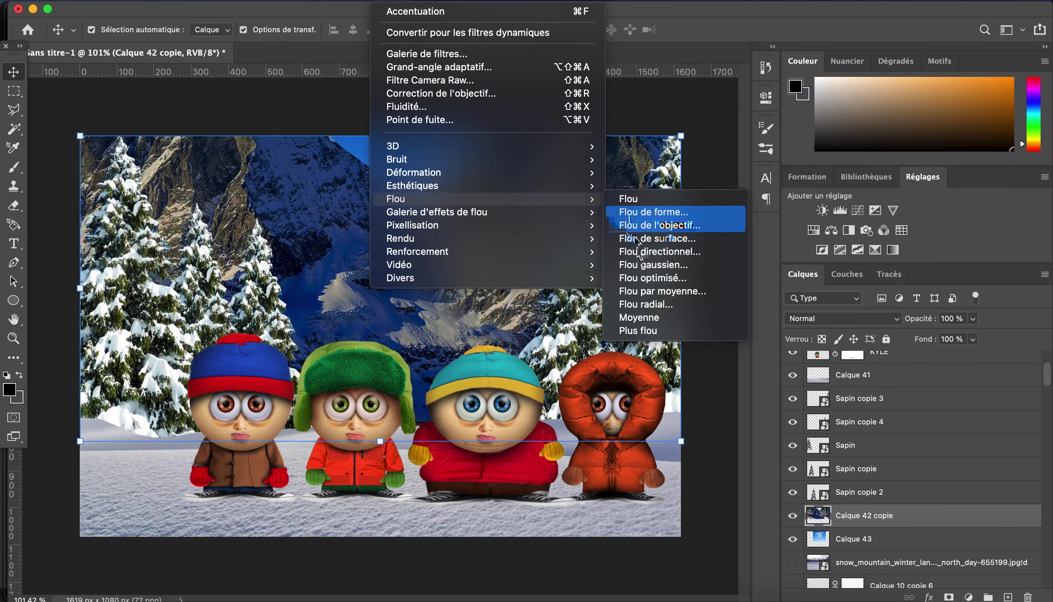
{"action": "left_click", "coordinate": [669, 277]}
{"action": "left_click", "coordinate": [618, 146]}
{"action": "key", "text": "v"}
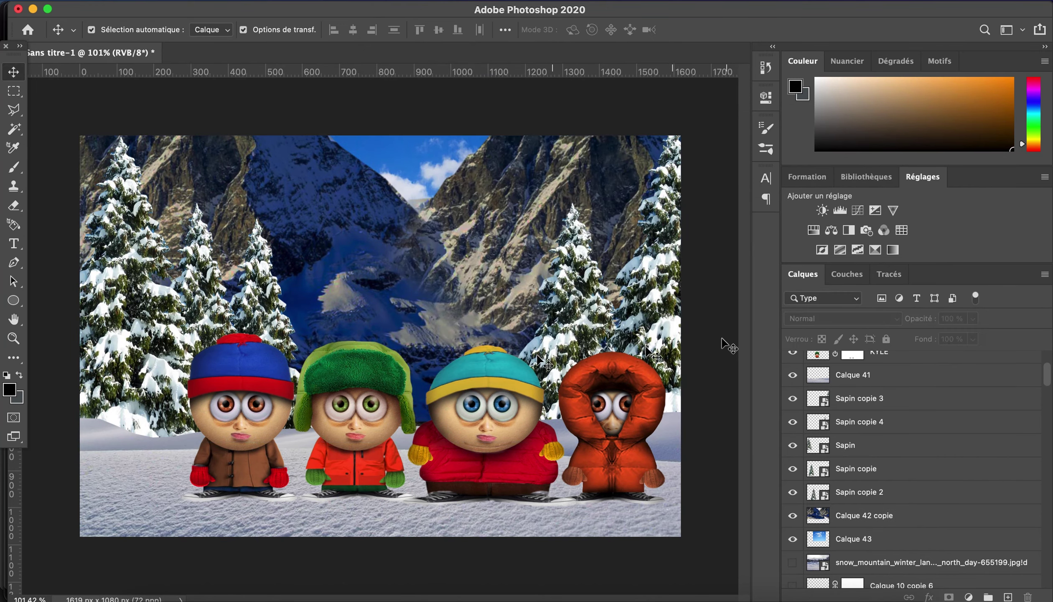
{"action": "key", "text": "super+0"}
In Camera Raw on Calque 39, warm Temperature to +10 and raise Tint and Exposure.
{"action": "left_click", "coordinate": [246, 417]}
{"action": "left_click", "coordinate": [200, 4]}
{"action": "left_click", "coordinate": [663, 234]}
{"action": "left_click", "coordinate": [439, 388]}
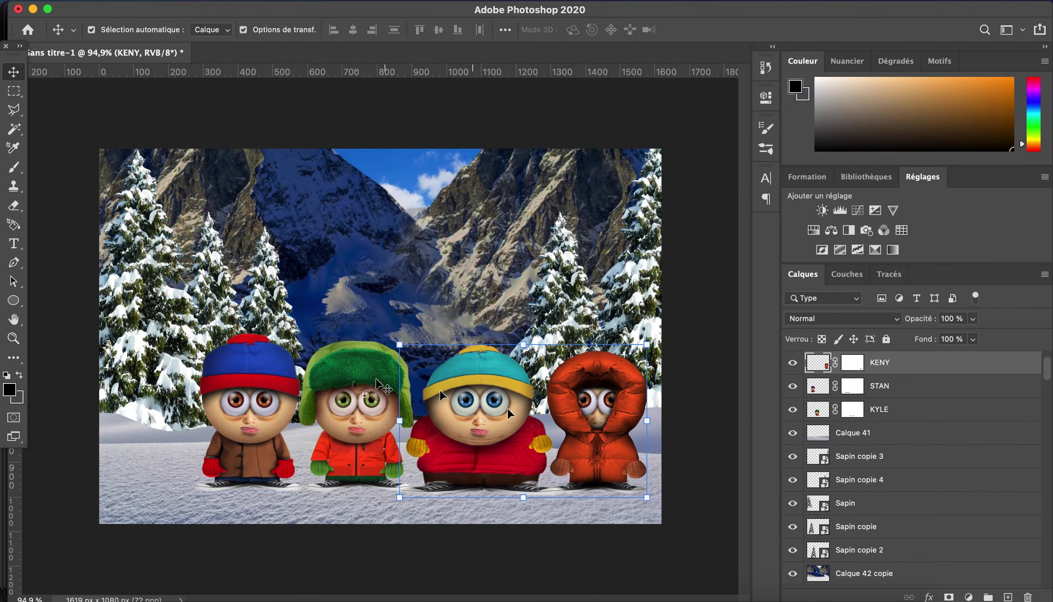
{"action": "left_click", "coordinate": [460, 5]}
{"action": "left_click", "coordinate": [461, 84]}
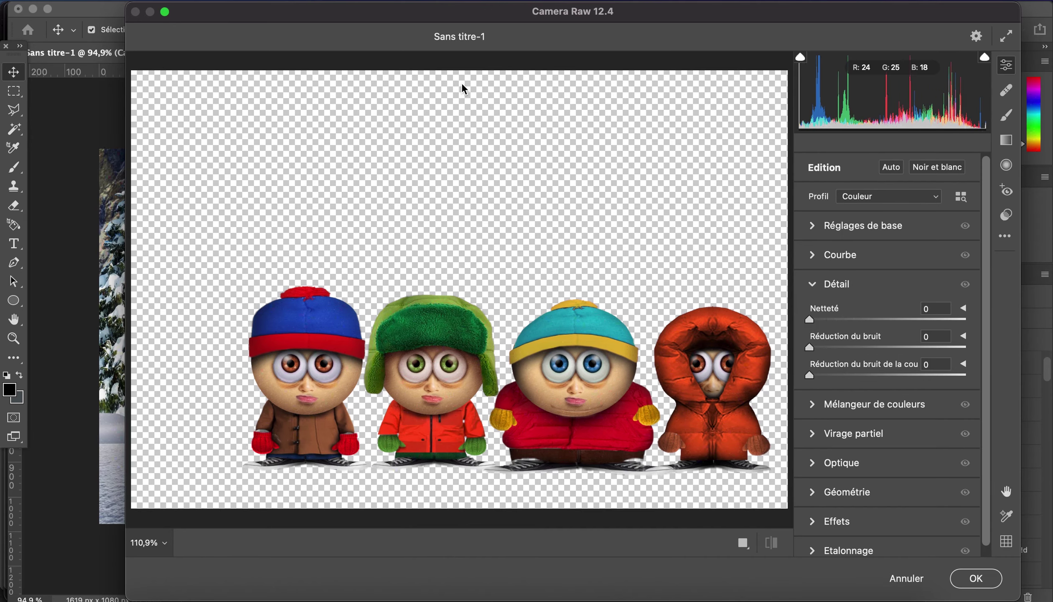
{"action": "left_click", "coordinate": [835, 228]}
{"action": "left_click_drag", "start_coordinate": [891, 224], "coordinate": [896, 247]}
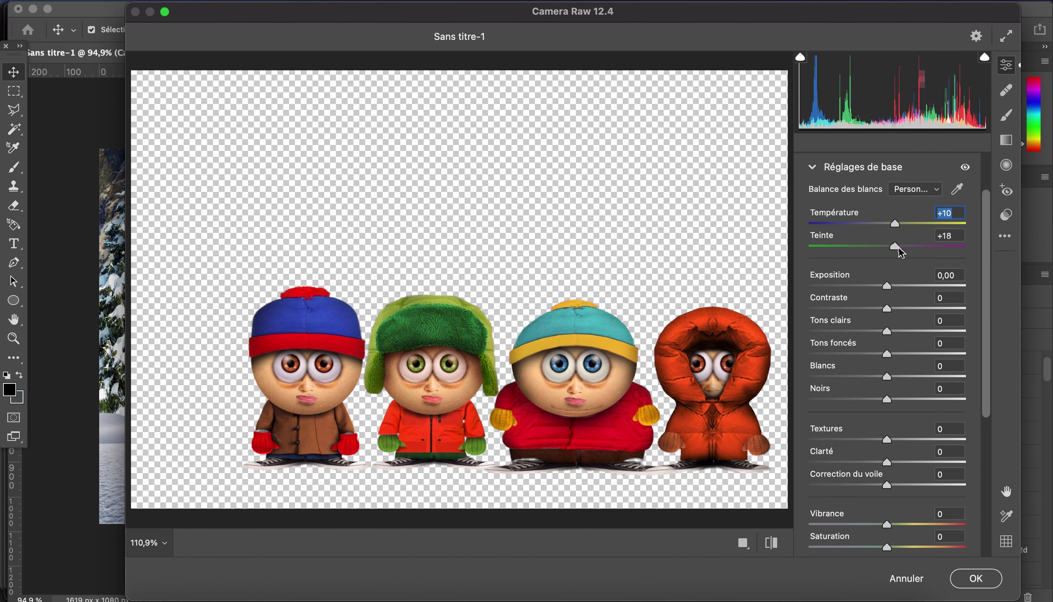
{"action": "mouse_move", "coordinate": [886, 285]}
{"action": "left_mouse_down"}
{"action": "mouse_move", "coordinate": [899, 332]}
{"action": "mouse_move", "coordinate": [886, 376]}
{"action": "mouse_move", "coordinate": [900, 389]}
{"action": "mouse_move", "coordinate": [890, 346]}
{"action": "left_mouse_up"}
Set Camera Raw Texture +18 and Highlights +16, then apply the grading to the kids.
{"action": "scroll", "coordinate": [889, 382], "scroll_direction": "down", "scroll_amount": 3}
{"action": "scroll", "coordinate": [900, 397], "scroll_direction": "down", "scroll_amount": 2}
{"action": "scroll", "coordinate": [894, 376], "scroll_direction": "down", "scroll_amount": 1}
{"action": "scroll", "coordinate": [893, 351], "scroll_direction": "down", "scroll_amount": 3}
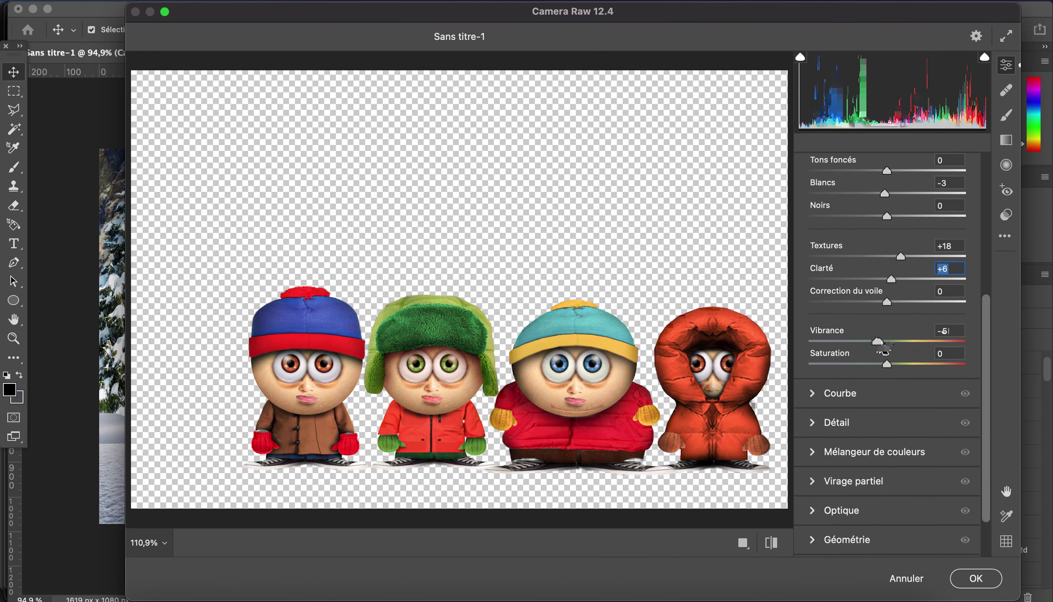
{"action": "scroll", "coordinate": [893, 339], "scroll_direction": "down", "scroll_amount": 2}
{"action": "left_click", "coordinate": [836, 405]}
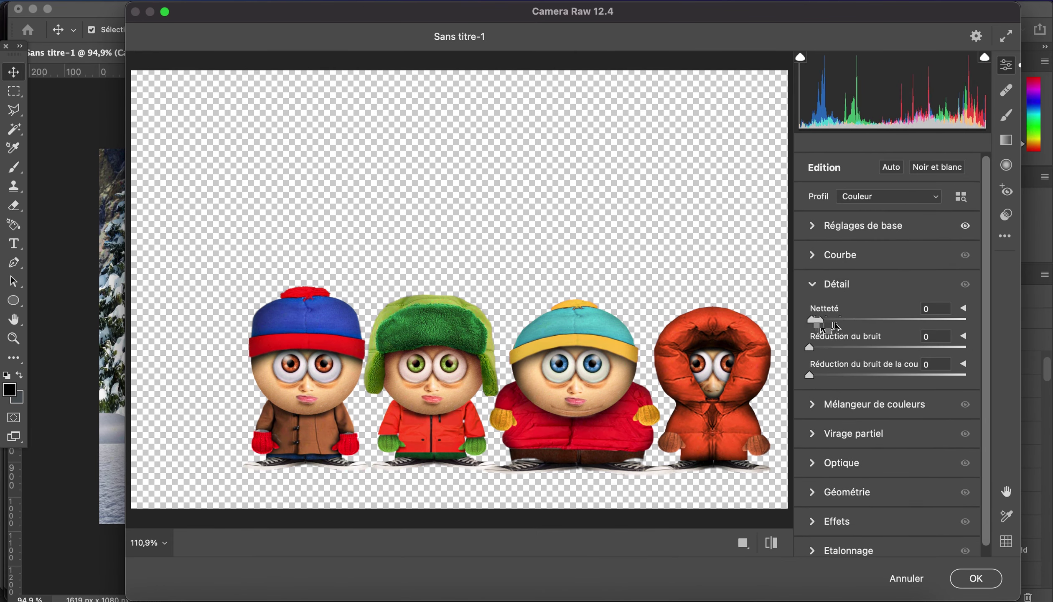
{"action": "left_click", "coordinate": [975, 577]}
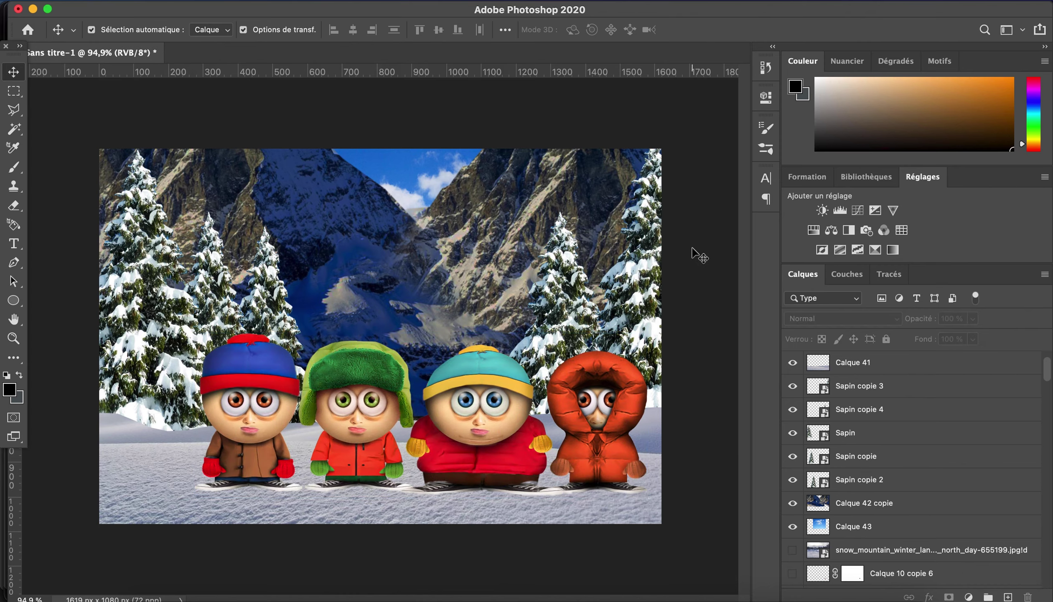
{"action": "left_click", "coordinate": [456, 263]}
On a new layer, paint soft 45 px, 17%-opacity shadows beneath each kid's shoes.
{"action": "key", "text": "ctrl+shift+alt+n"}
{"action": "left_click", "coordinate": [13, 167]}
{"action": "scroll", "coordinate": [25, 180], "scroll_direction": "up", "scroll_amount": 5}
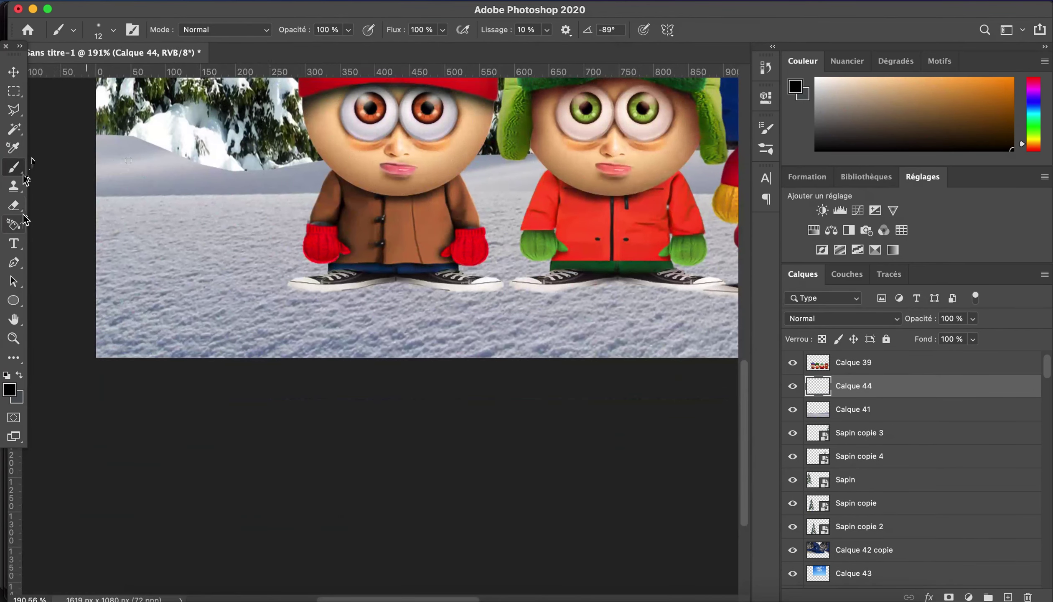
{"action": "left_click", "coordinate": [112, 29]}
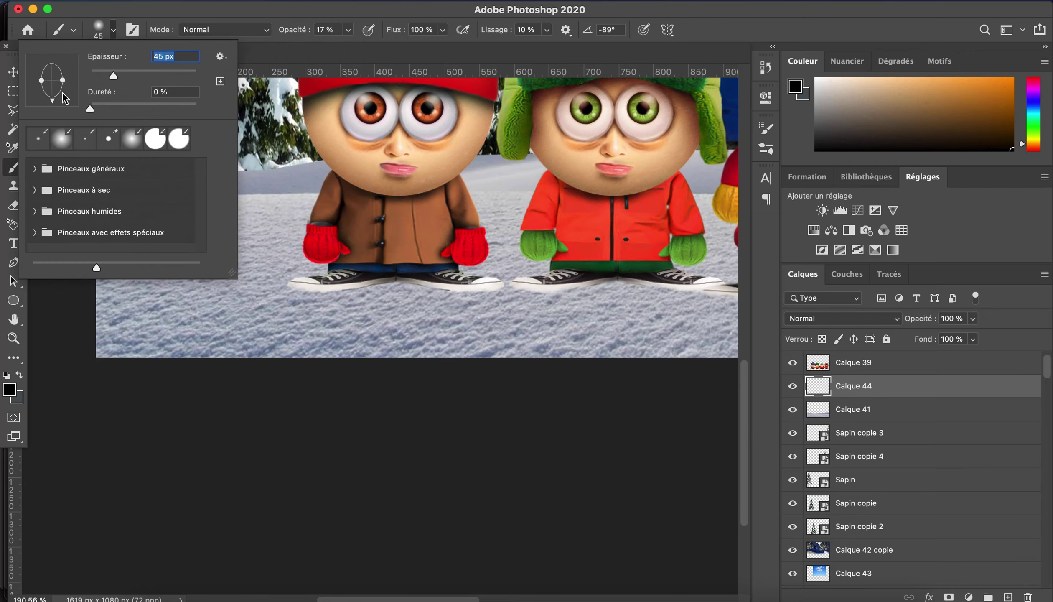
{"action": "left_click", "coordinate": [296, 286]}
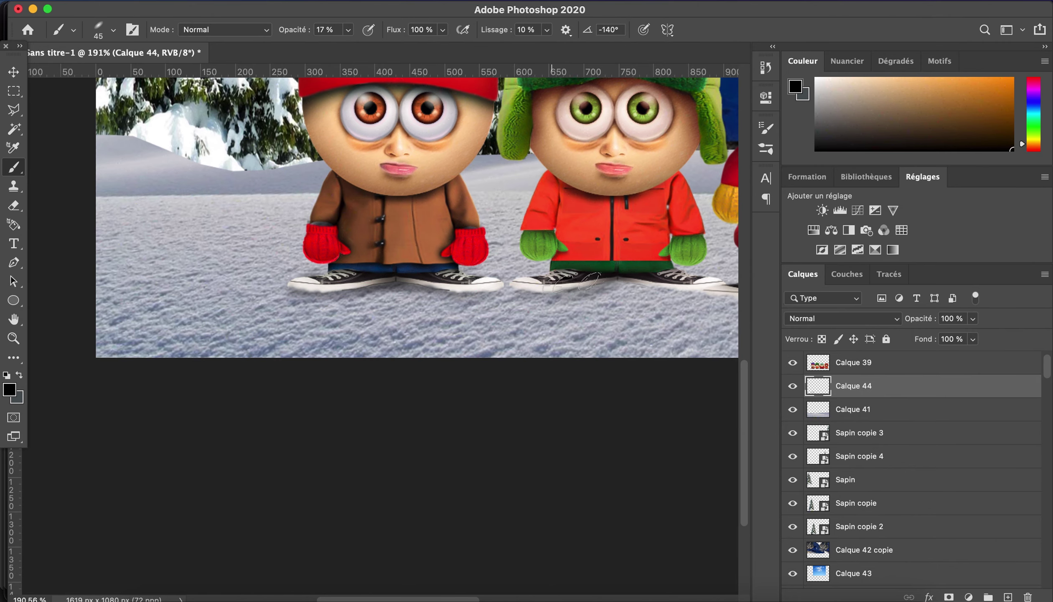
{"action": "scroll", "coordinate": [643, 281], "scroll_direction": "right", "scroll_amount": 5}
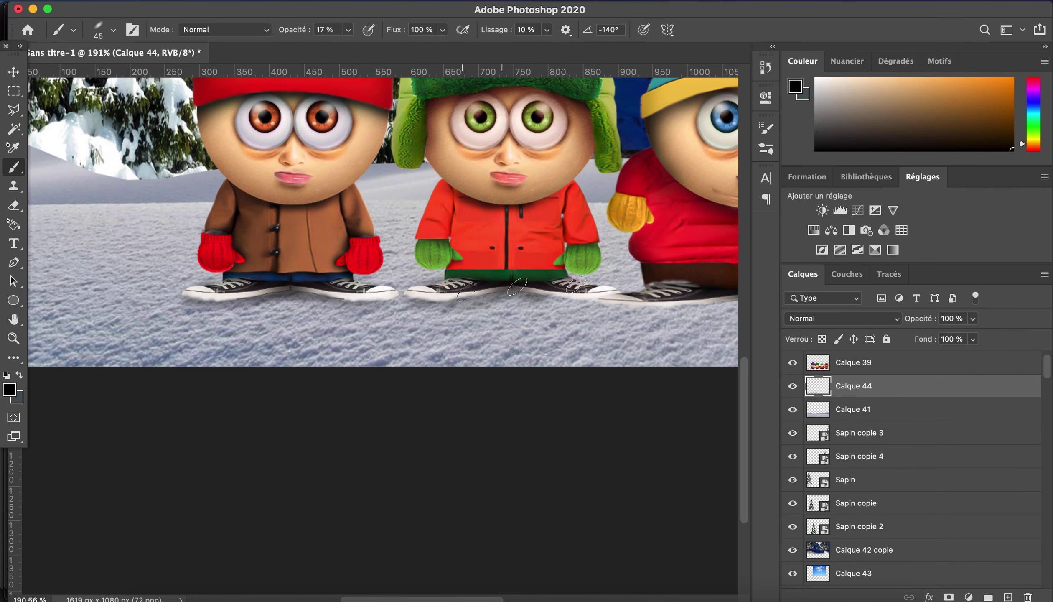
{"action": "scroll", "coordinate": [568, 288], "scroll_direction": "right", "scroll_amount": 3}
{"action": "scroll", "coordinate": [597, 287], "scroll_direction": "right", "scroll_amount": 3}
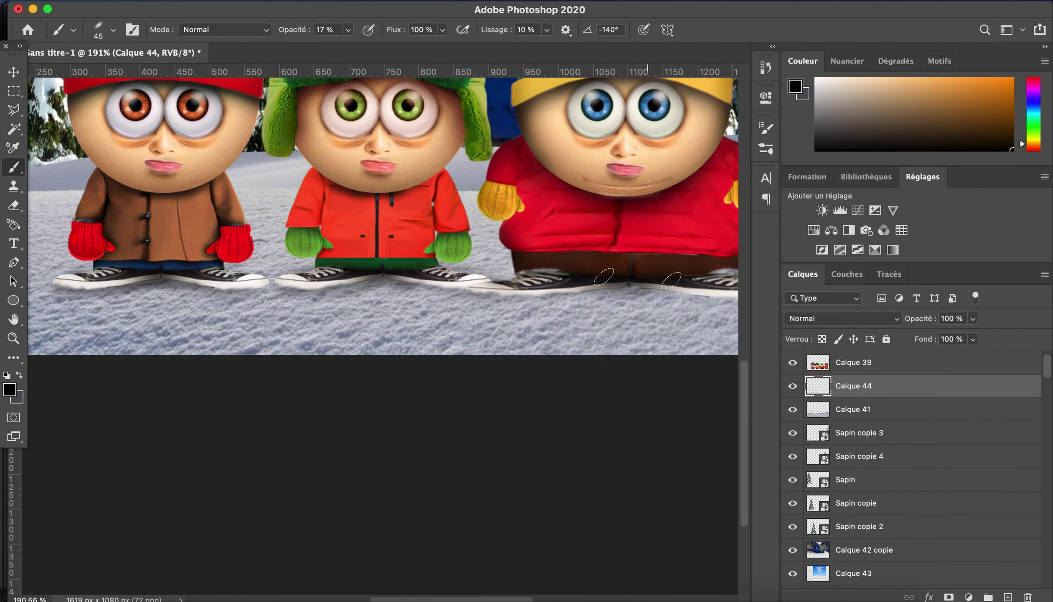
{"action": "scroll", "coordinate": [478, 282], "scroll_direction": "right", "scroll_amount": 5}
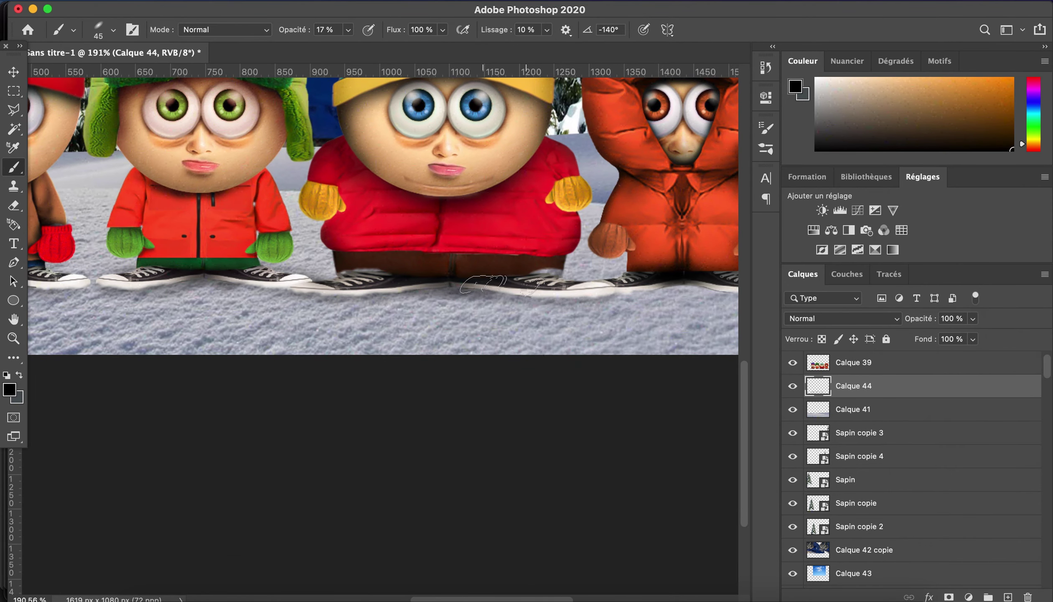
{"action": "scroll", "coordinate": [485, 284], "scroll_direction": "right", "scroll_amount": 5}
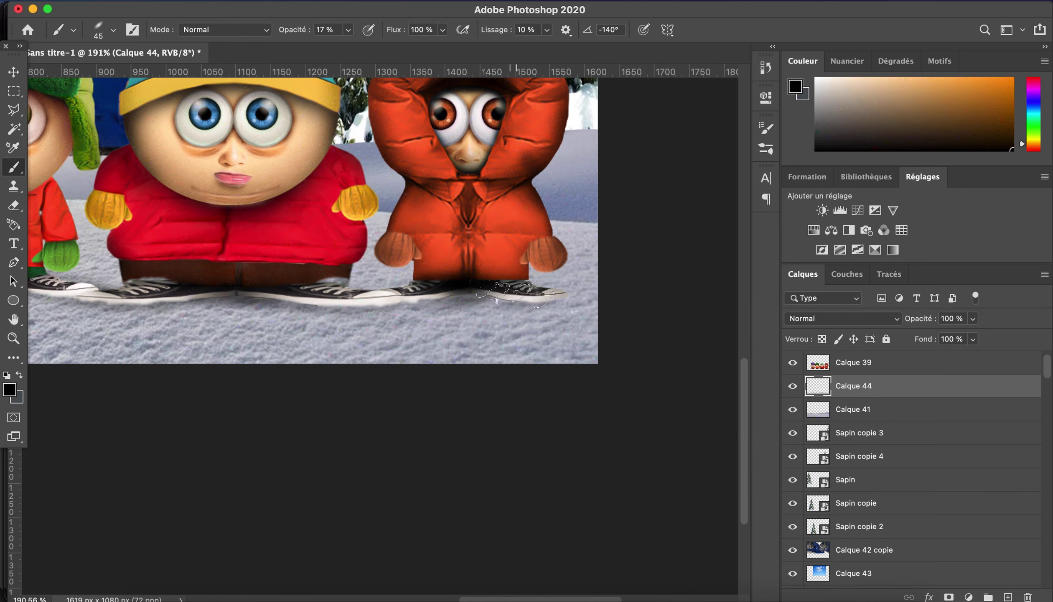
{"action": "scroll", "coordinate": [413, 275], "scroll_direction": "left", "scroll_amount": 9}
{"action": "scroll", "coordinate": [422, 274], "scroll_direction": "left", "scroll_amount": 5}
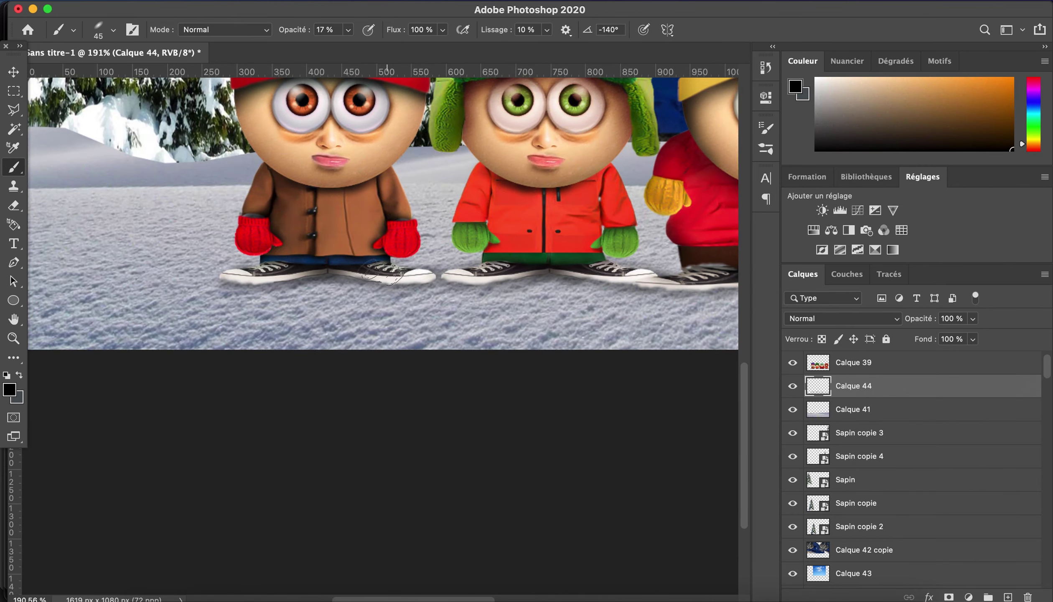
{"action": "key", "text": "super+0"}
Select all the pine tree layers and merge them into a single layer.
{"action": "key", "text": "v"}
{"action": "left_click", "coordinate": [294, 110]}
{"action": "left_click", "coordinate": [167, 292]}
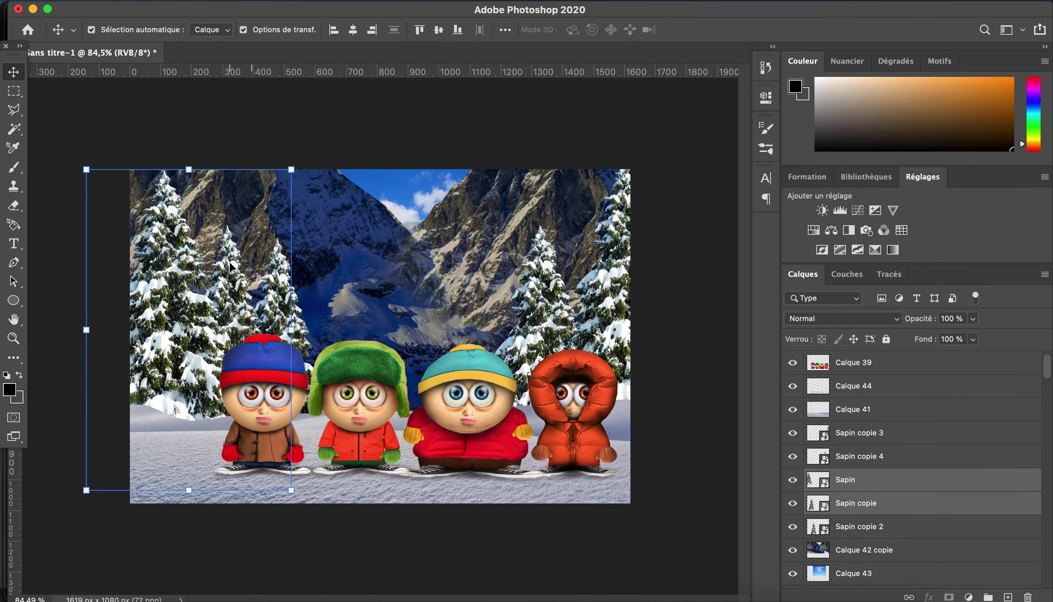
{"action": "left_click", "coordinate": [271, 259], "text": "shift"}
{"action": "key", "text": "super+e"}
{"action": "left_click", "coordinate": [551, 294], "text": "shift"}
{"action": "key", "text": "super+e"}
Shift the merged trees' hue by +17 with Teinte/Saturation.
{"action": "left_click", "coordinate": [293, 4]}
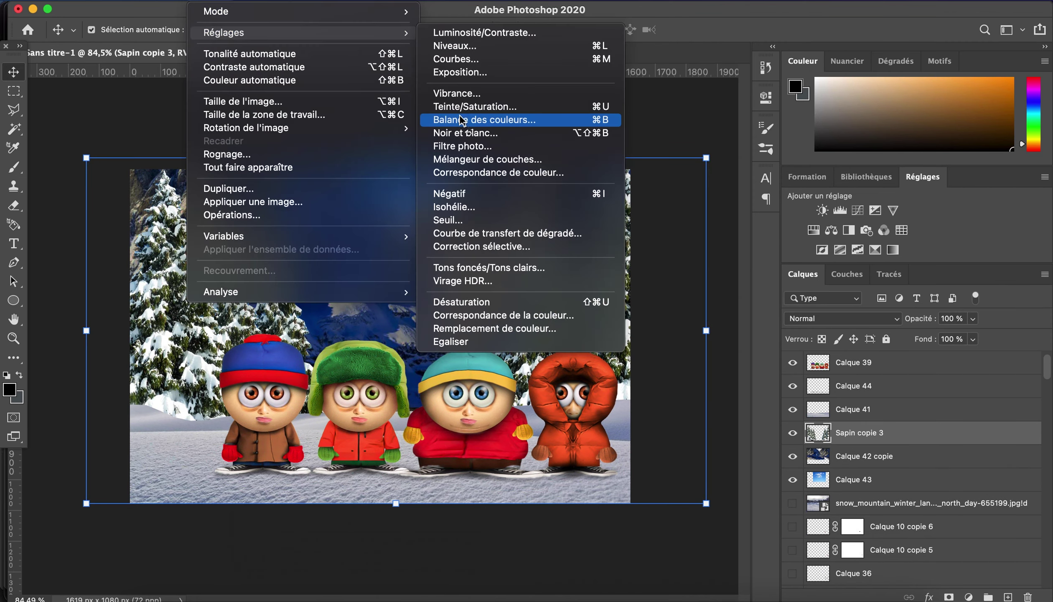
{"action": "left_click", "coordinate": [481, 115]}
{"action": "left_click_drag", "start_coordinate": [746, 196], "coordinate": [759, 200]}
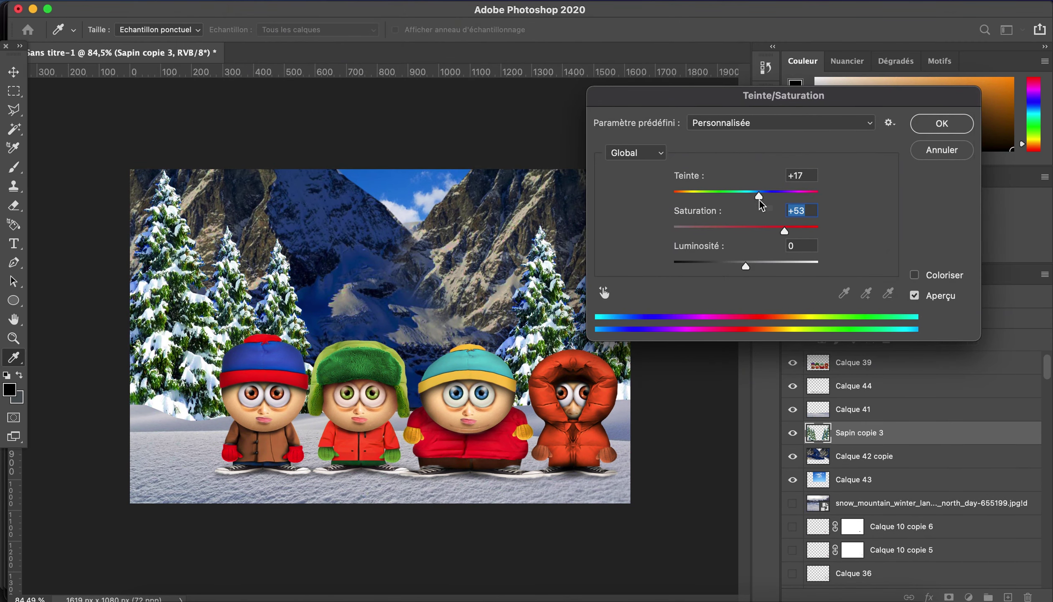
{"action": "left_click", "coordinate": [934, 135]}
Set the Calque 42 copie mountains to hue −45 and saturation −27.
{"action": "left_click", "coordinate": [864, 456]}
{"action": "left_click", "coordinate": [242, 3]}
{"action": "left_click", "coordinate": [460, 108]}
{"action": "left_click_drag", "start_coordinate": [746, 231], "coordinate": [725, 231]}
{"action": "mouse_move", "coordinate": [745, 196]}
{"action": "left_mouse_down"}
{"action": "mouse_move", "coordinate": [711, 195]}
{"action": "mouse_move", "coordinate": [748, 202]}
{"action": "left_mouse_up"}
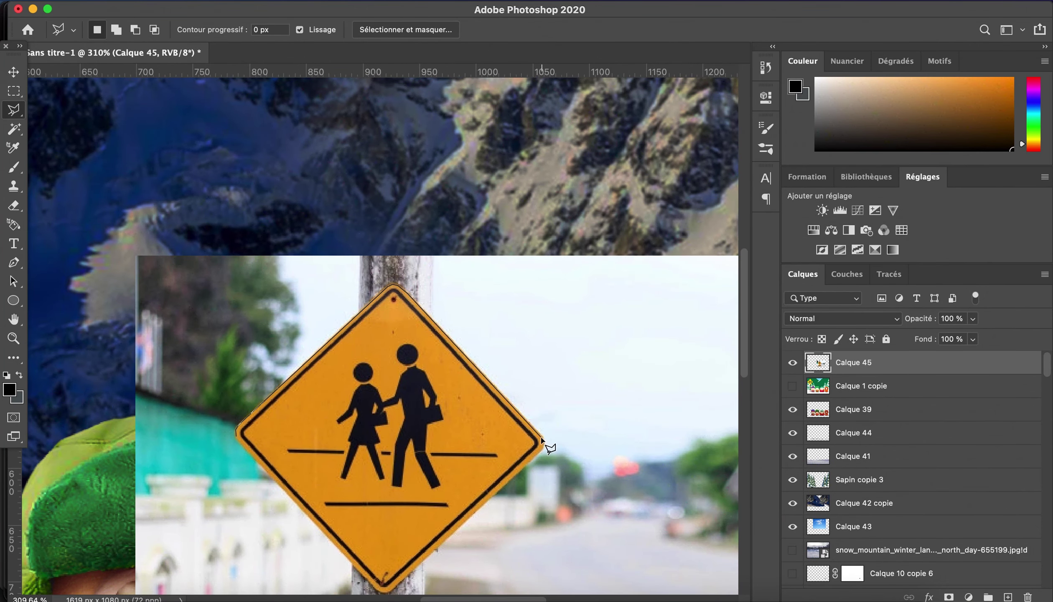
Lasso the yellow crossing sign onto its own layer, move it top-left and scale it.
{"action": "left_click_drag", "start_coordinate": [394, 589], "coordinate": [419, 509]}
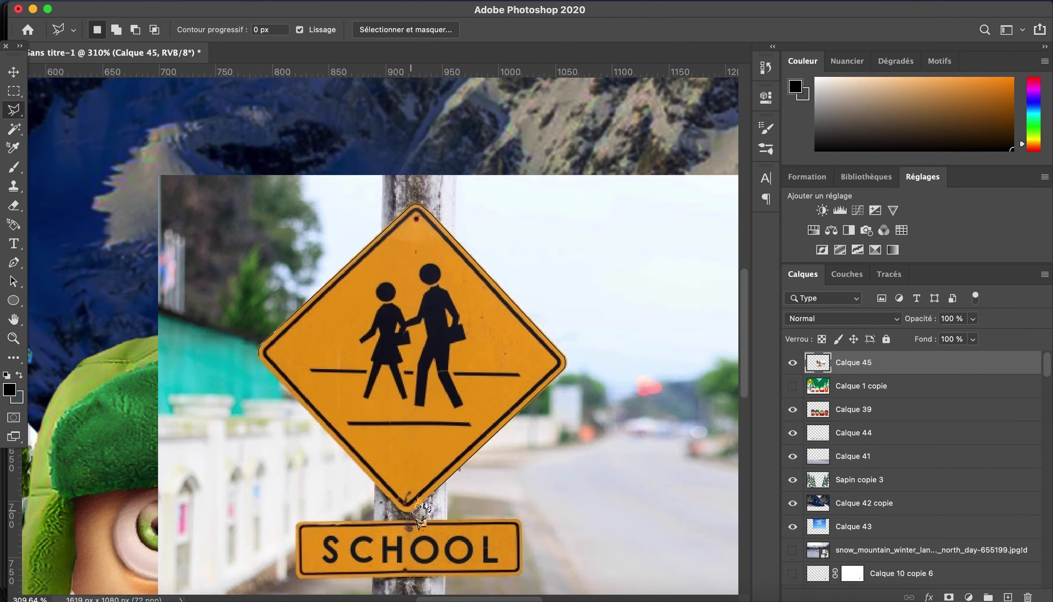
{"action": "left_click", "coordinate": [268, 368]}
{"action": "key", "text": "ctrl+j"}
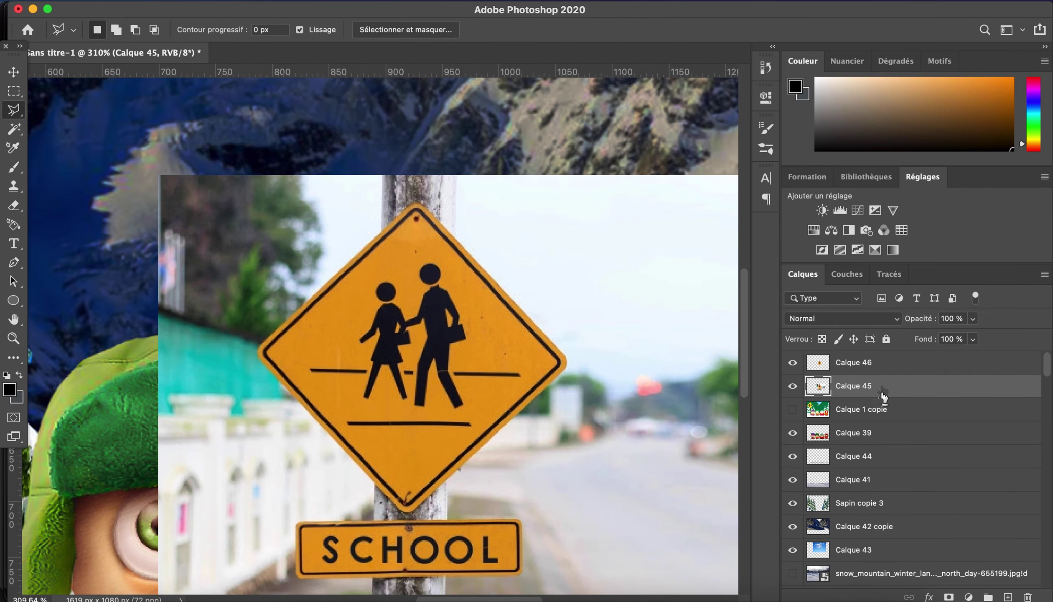
{"action": "key", "text": "ctrl+0"}
{"action": "key", "text": "v"}
{"action": "mouse_move", "coordinate": [454, 344]}
{"action": "left_mouse_down"}
{"action": "mouse_move", "coordinate": [436, 344]}
{"action": "mouse_move", "coordinate": [153, 165]}
{"action": "left_mouse_up"}
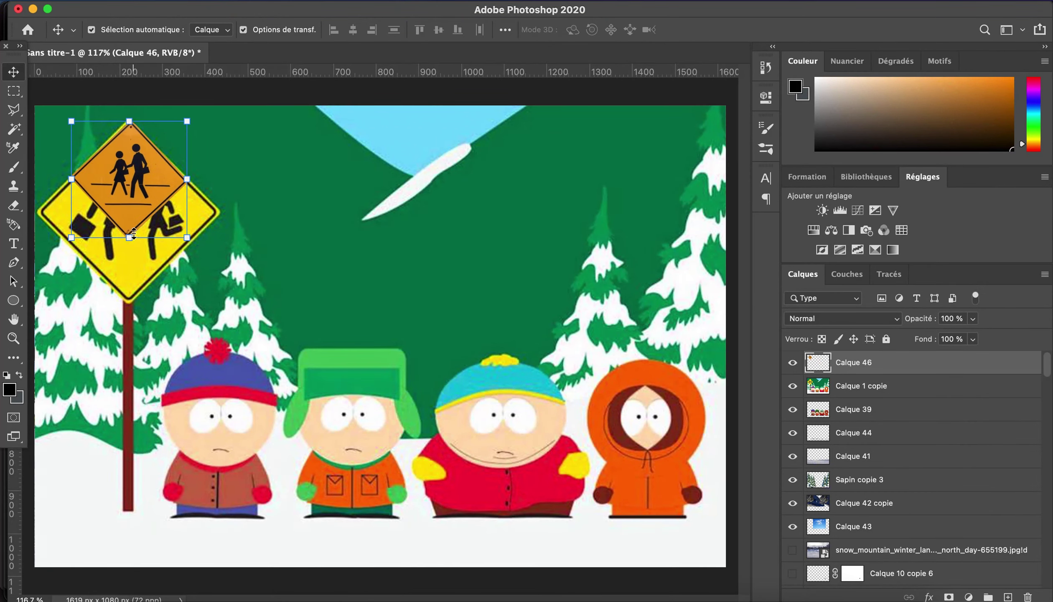
{"action": "key", "text": "ctrl+t"}
Place the pole image, copy just the wooden pole, and centre it beneath the sign.
{"action": "left_click", "coordinate": [184, 259]}
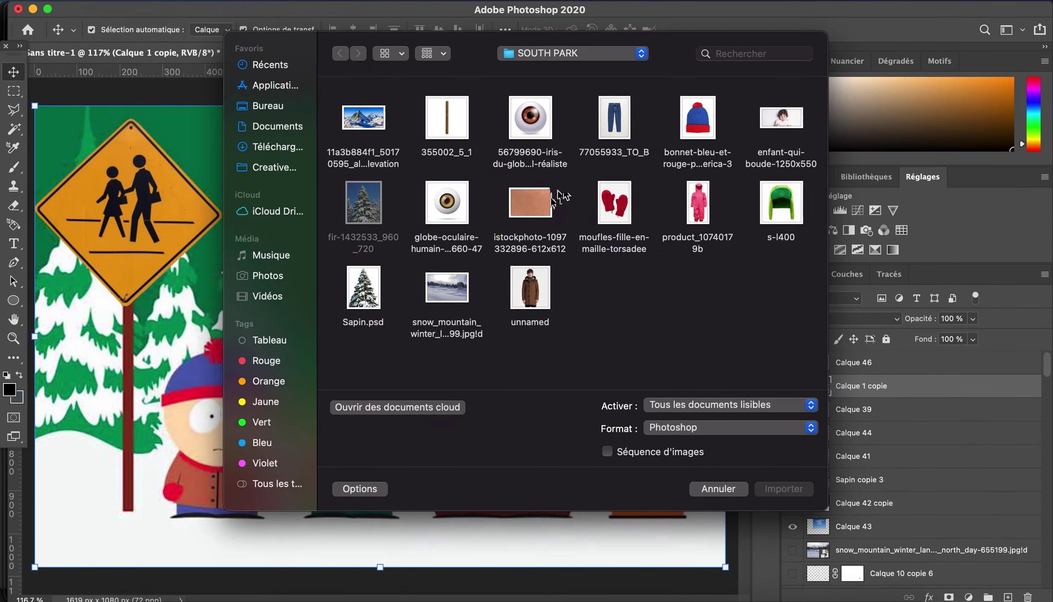
{"action": "left_click", "coordinate": [719, 486]}
{"action": "key", "text": "Return"}
{"action": "key", "text": "m"}
{"action": "left_click_drag", "start_coordinate": [367, 165], "coordinate": [392, 515]}
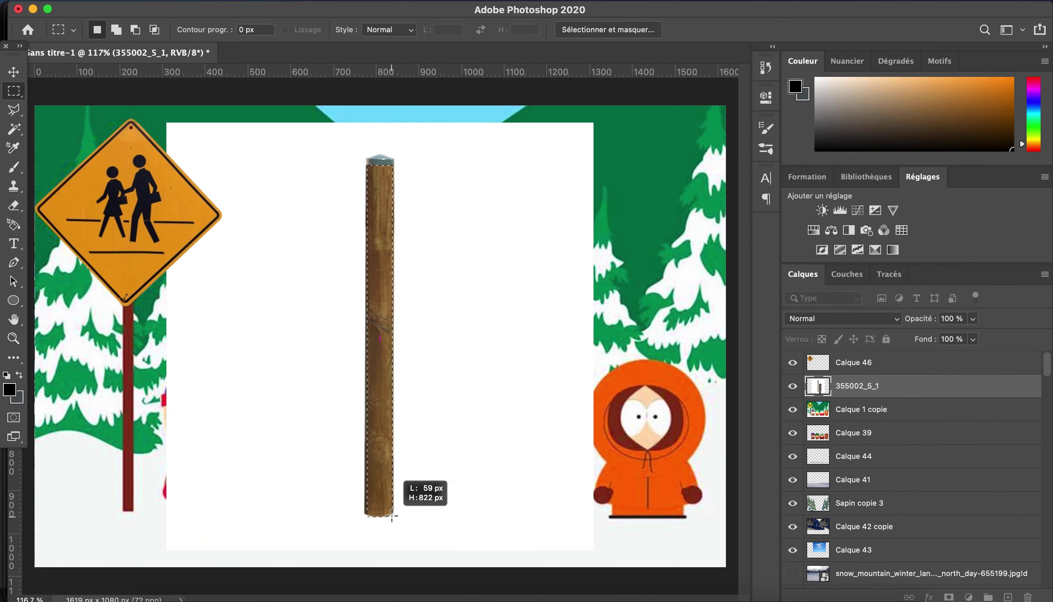
{"action": "key", "text": "ctrl+j"}
{"action": "left_click_drag", "start_coordinate": [869, 408], "coordinate": [1028, 596]}
{"action": "key", "text": "v"}
{"action": "left_click_drag", "start_coordinate": [383, 254], "coordinate": [138, 260]}
{"action": "key", "text": "shift+alt+bracketright"}
Hide the cartoon reference and paint shading inside the pole's outline on a new layer.
{"action": "left_click", "coordinate": [353, 30]}
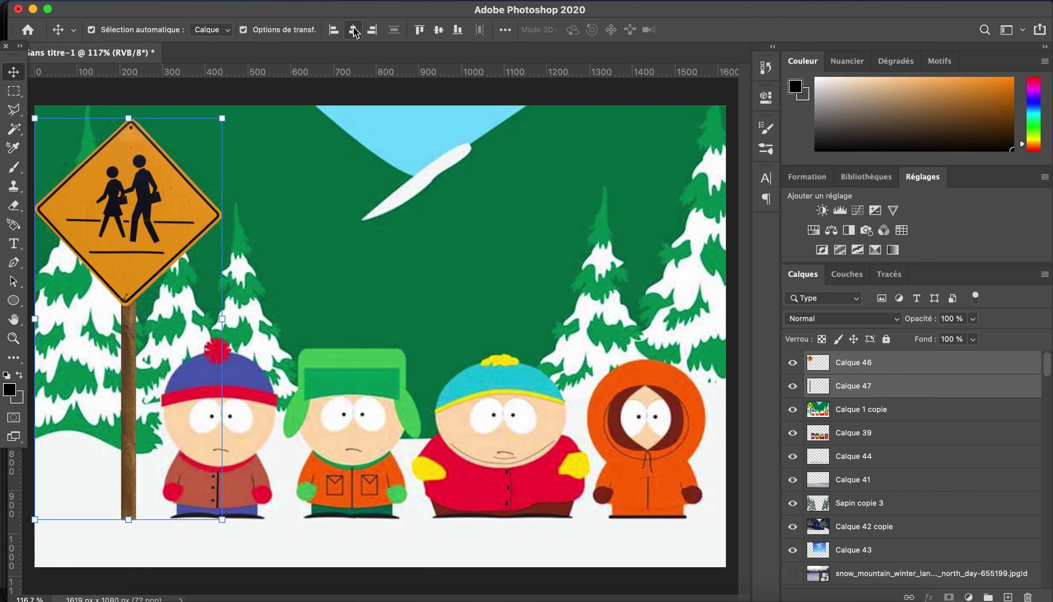
{"action": "left_click", "coordinate": [853, 386]}
{"action": "left_click", "coordinate": [792, 409]}
{"action": "scroll", "coordinate": [424, 375], "scroll_direction": "up", "scroll_amount": 5}
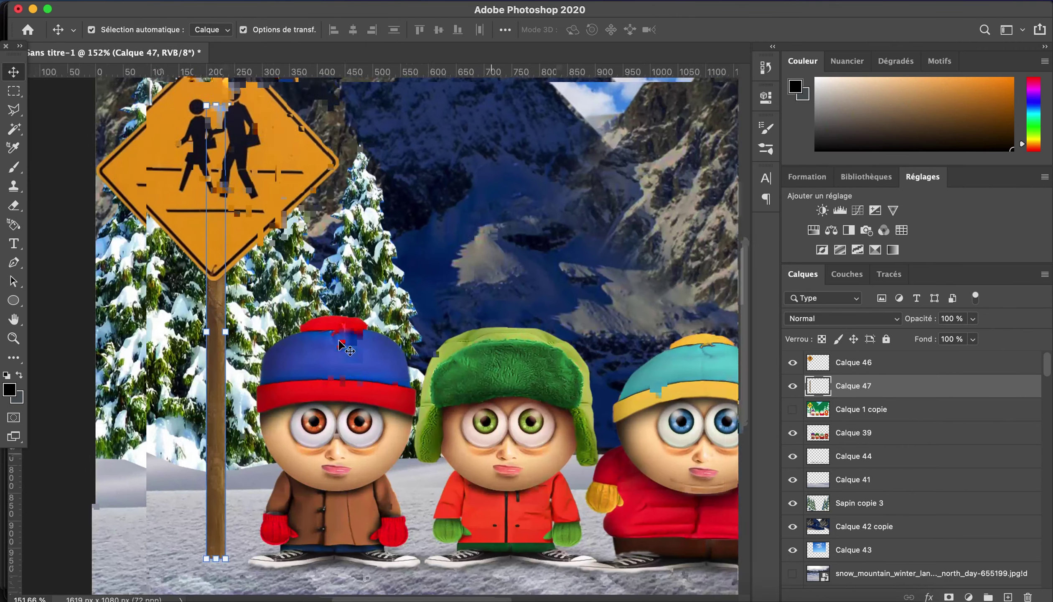
{"action": "left_click", "coordinate": [818, 386], "text": "ctrl"}
{"action": "key", "text": "ctrl+shift+alt+n"}
{"action": "left_click", "coordinate": [14, 168]}
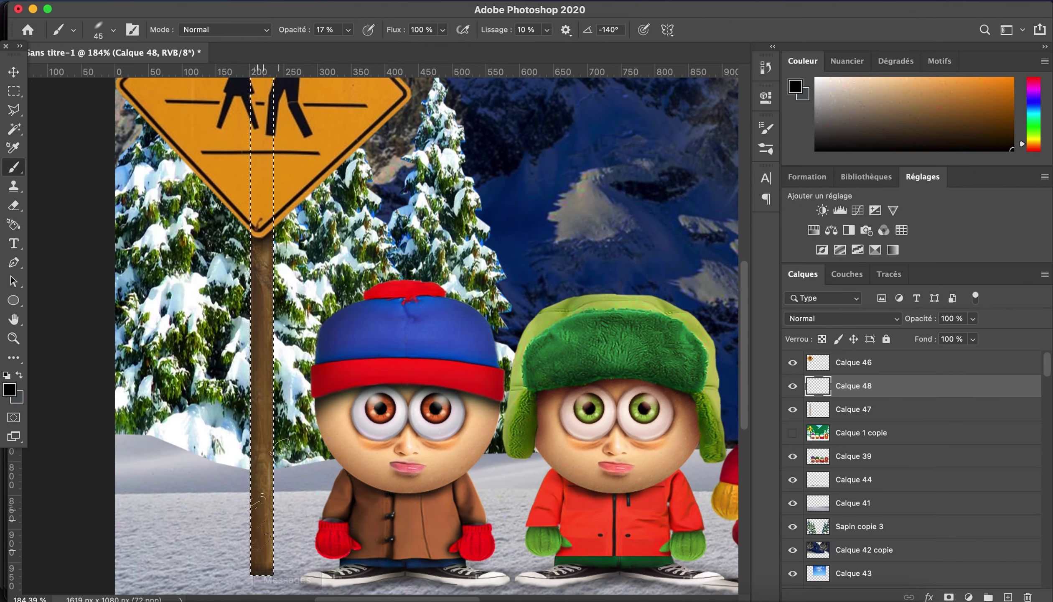
{"action": "key", "text": "m"}
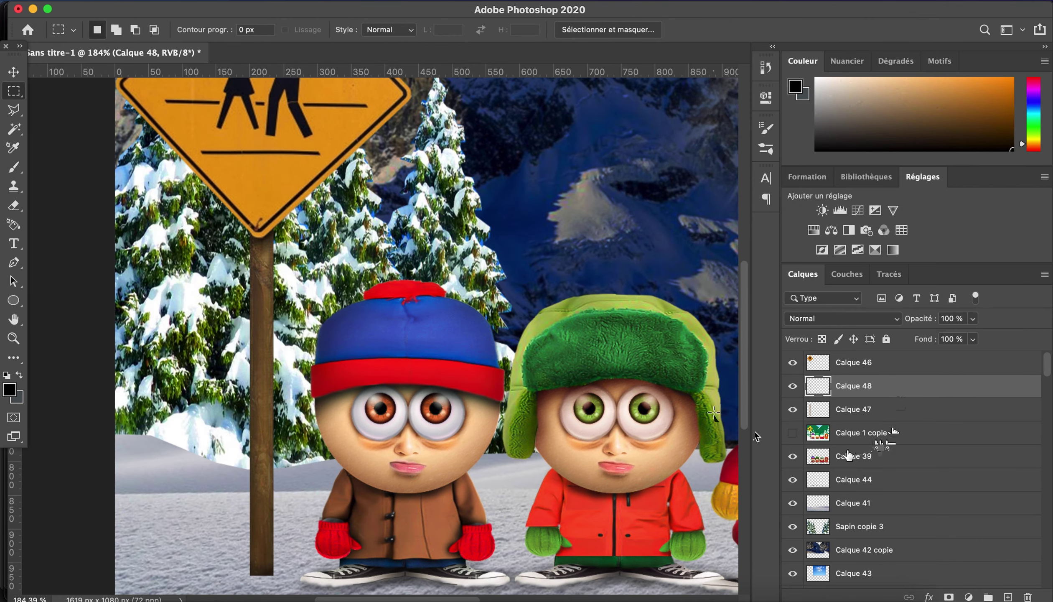
{"action": "scroll", "coordinate": [424, 334], "scroll_direction": "down", "scroll_amount": 3}
{"action": "key", "text": "v"}
{"action": "key", "text": "alt+bracketright"}
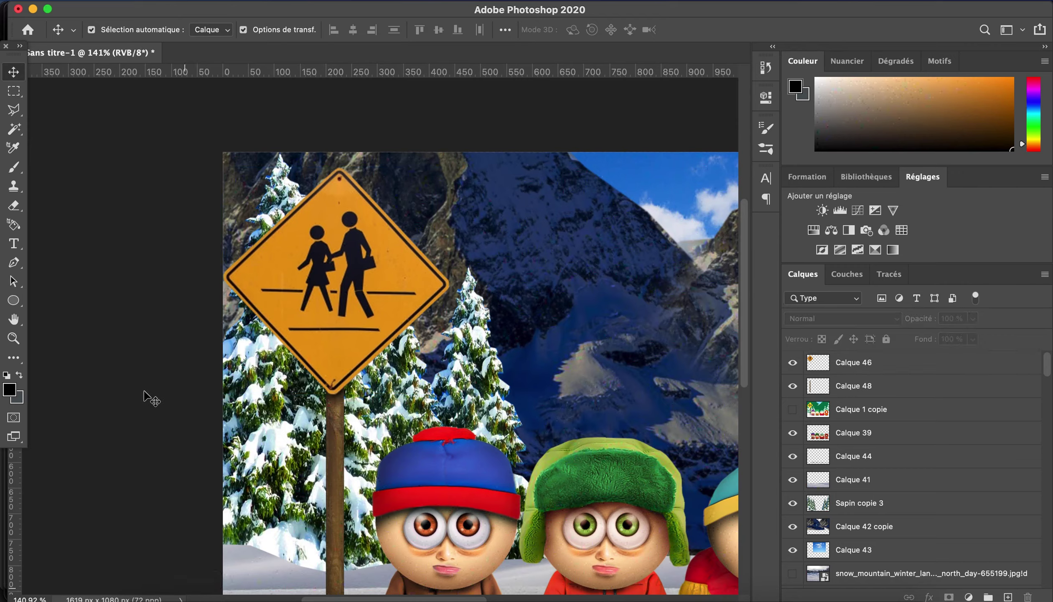
Search the browser for 'background grunge' and drag the beige texture into the scene.
{"action": "left_click", "coordinate": [201, 598]}
{"action": "left_click", "coordinate": [341, 80]}
{"action": "type", "text": "background grunge"}
{"action": "key", "text": "Return"}
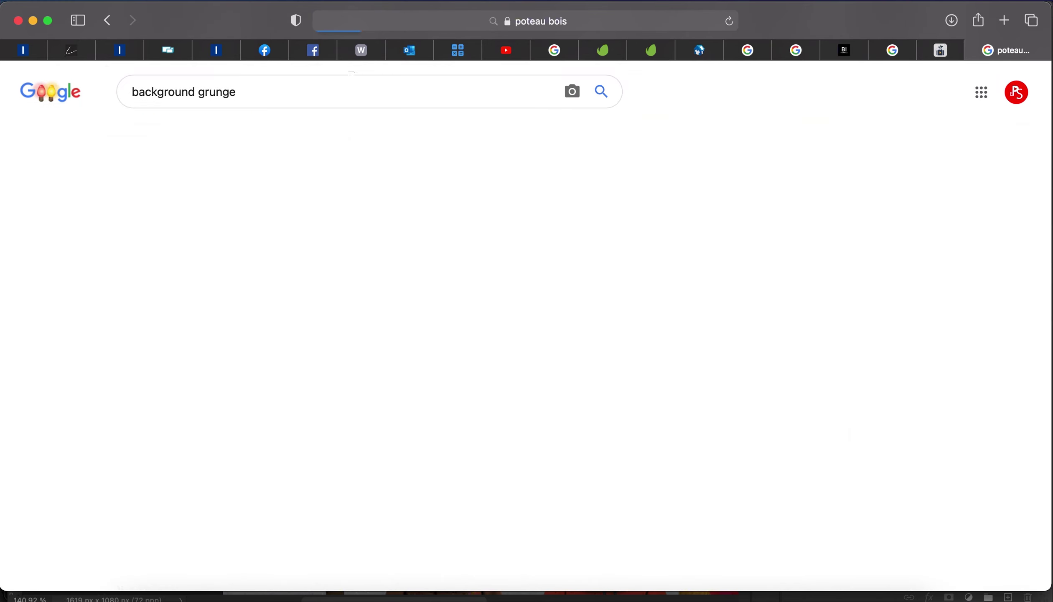
{"action": "scroll", "coordinate": [517, 287], "scroll_direction": "down", "scroll_amount": 3}
{"action": "scroll", "coordinate": [658, 311], "scroll_direction": "down", "scroll_amount": 2}
{"action": "left_click", "coordinate": [343, 501]}
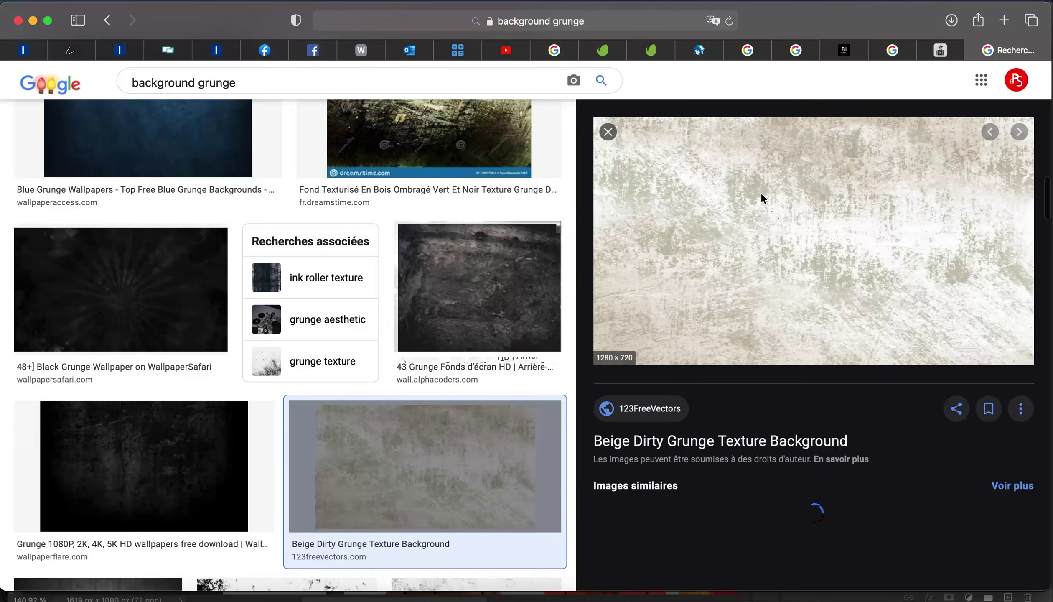
{"action": "left_click_drag", "start_coordinate": [760, 193], "coordinate": [419, 320]}
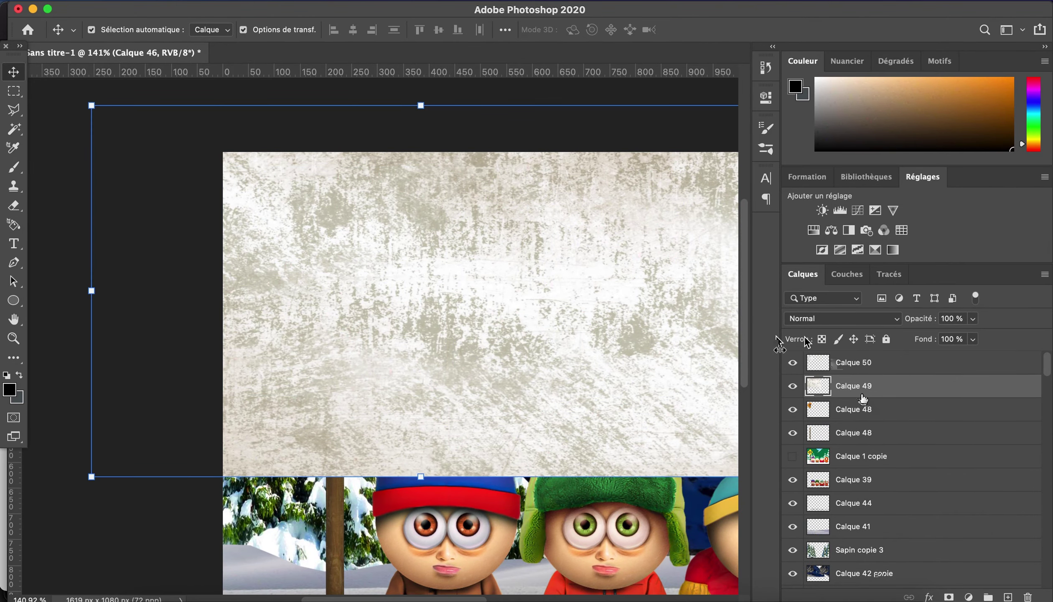
Clip the grunge texture to the sign in Produit mode at 72% and shift the sign's hue +8.
{"action": "left_click", "coordinate": [819, 374], "text": "alt"}
{"action": "left_click", "coordinate": [841, 318]}
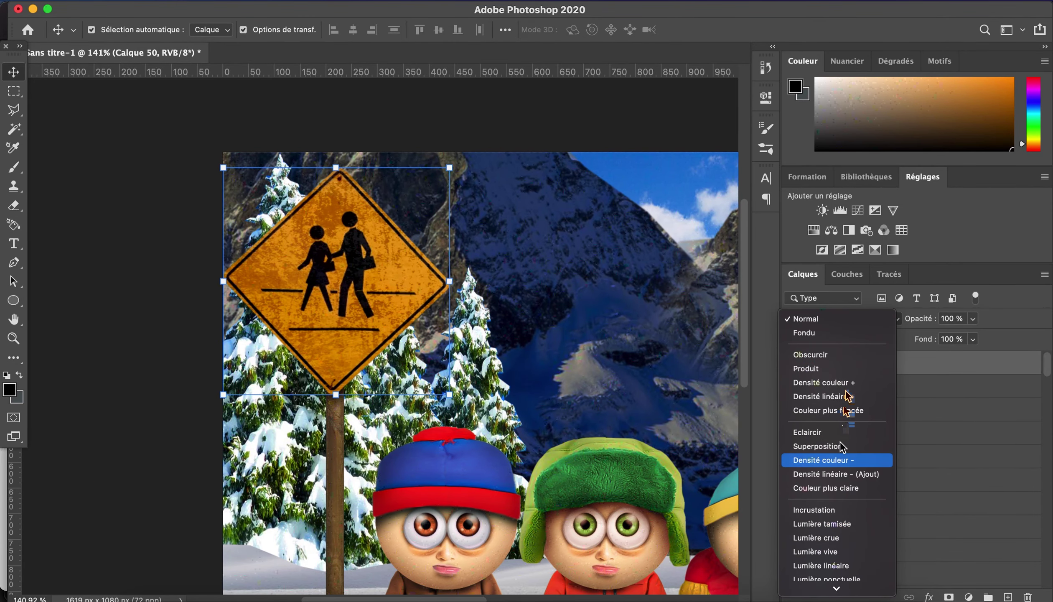
{"action": "left_click", "coordinate": [805, 368]}
{"action": "left_click_drag", "start_coordinate": [973, 318], "coordinate": [955, 339]}
{"action": "left_click", "coordinate": [878, 386]}
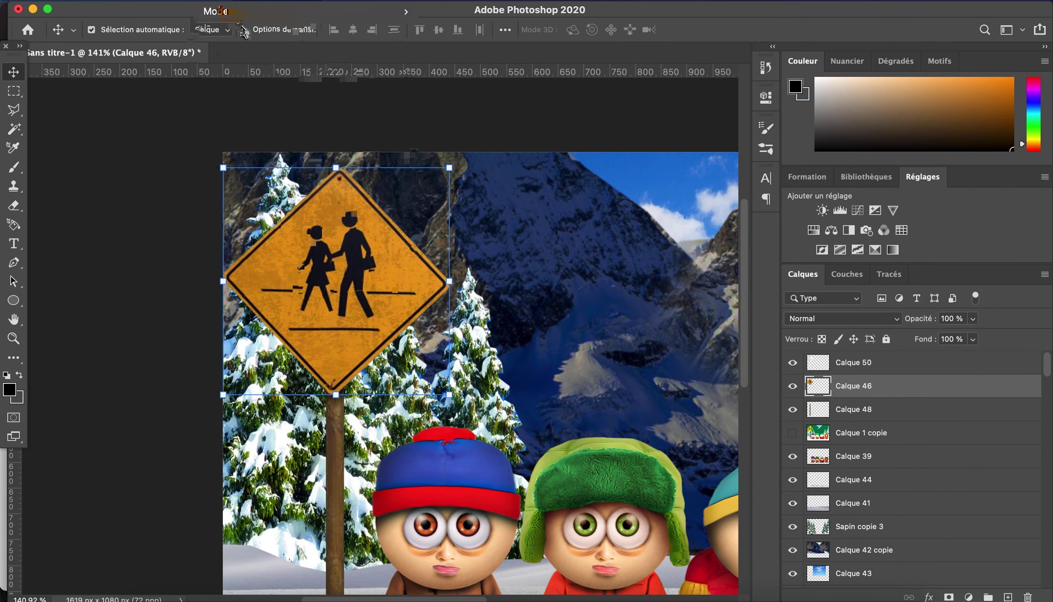
{"action": "key", "text": "ctrl+u"}
{"action": "left_click_drag", "start_coordinate": [745, 194], "coordinate": [754, 194]}
{"action": "left_click", "coordinate": [941, 124]}
Mask the pole layer and paint its base so it fades into the snow.
{"action": "key", "text": "v"}
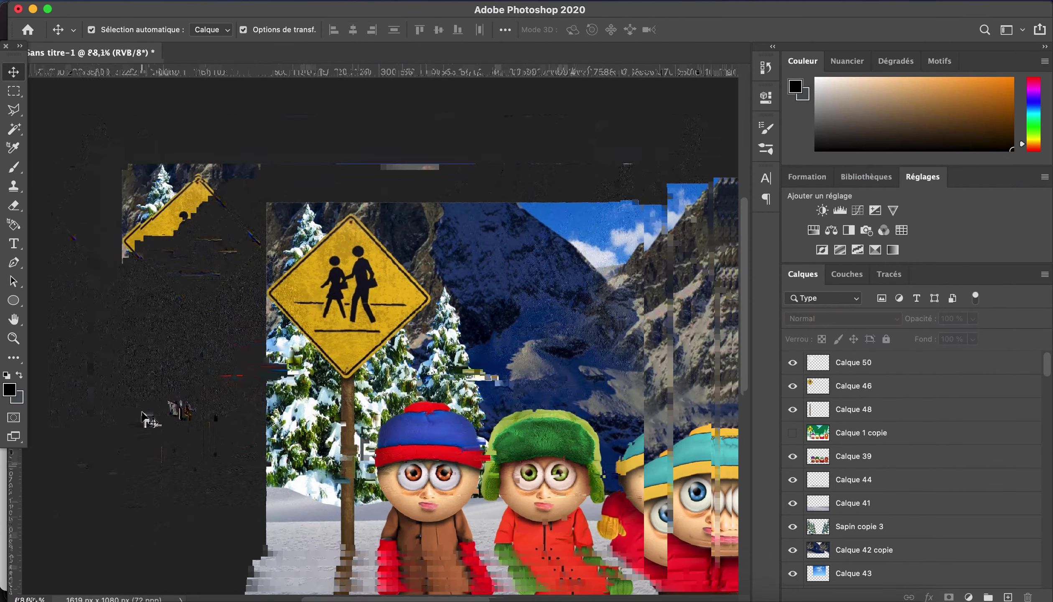
{"action": "key", "text": "ctrl+0"}
{"action": "scroll", "coordinate": [229, 251], "scroll_direction": "up", "scroll_amount": 5}
{"action": "left_click", "coordinate": [230, 251]}
{"action": "left_click", "coordinate": [949, 597]}
{"action": "left_click", "coordinate": [16, 171]}
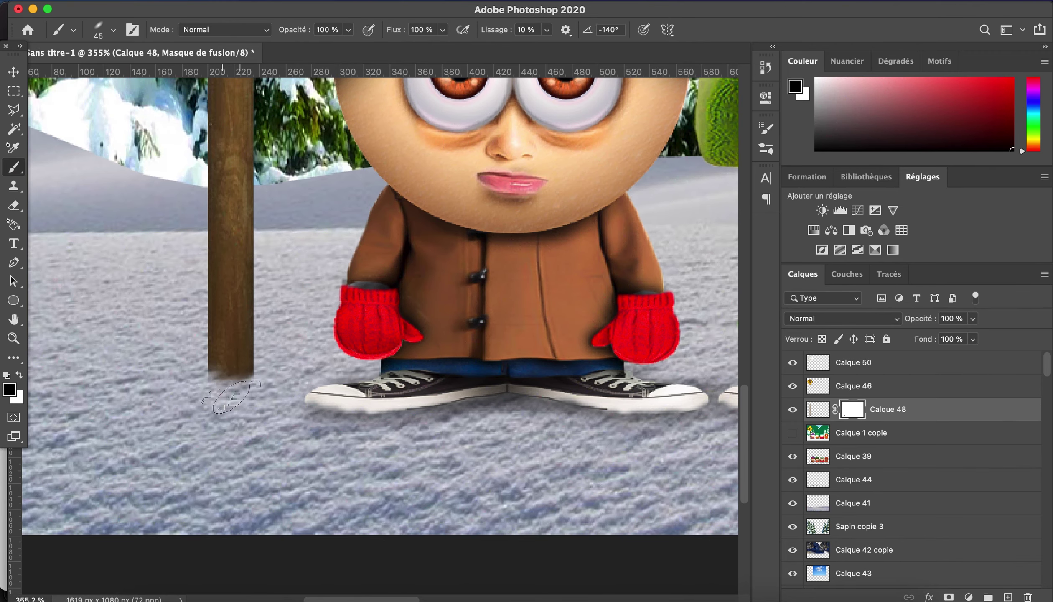
{"action": "key", "text": "ctrl+0"}
{"action": "key", "text": "v"}
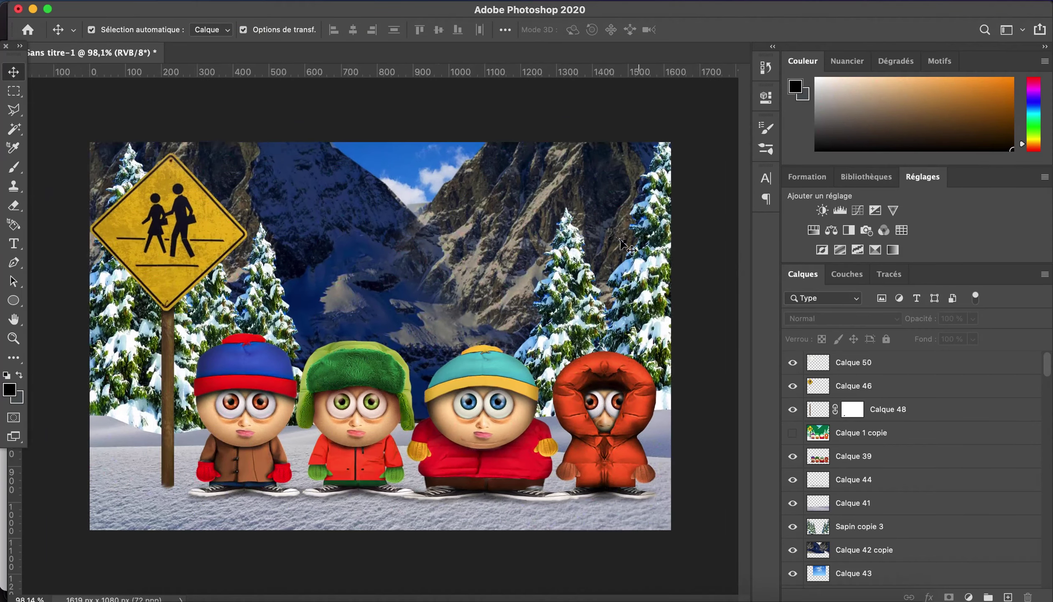
Merge the sign, pole and texture into one layer and move it below Calque 39.
{"action": "left_click", "coordinate": [870, 393]}
{"action": "left_click", "coordinate": [878, 411], "text": "shift"}
{"action": "left_click", "coordinate": [878, 362], "text": "ctrl"}
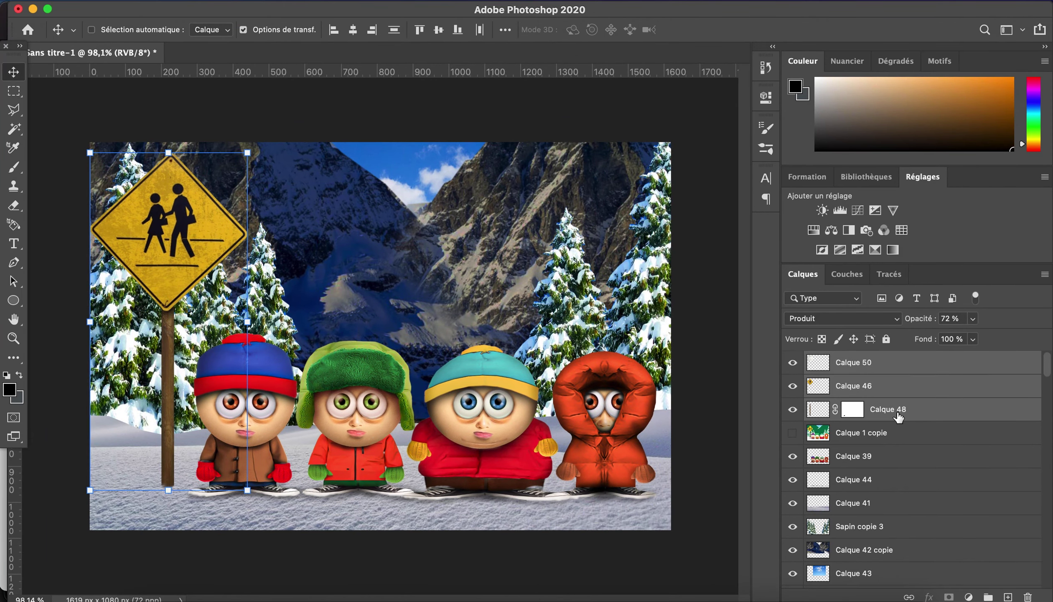
{"action": "key", "text": "ctrl+e"}
{"action": "left_click_drag", "start_coordinate": [877, 362], "coordinate": [898, 424]}
{"action": "scroll", "coordinate": [674, 554], "scroll_direction": "down", "scroll_amount": 2}
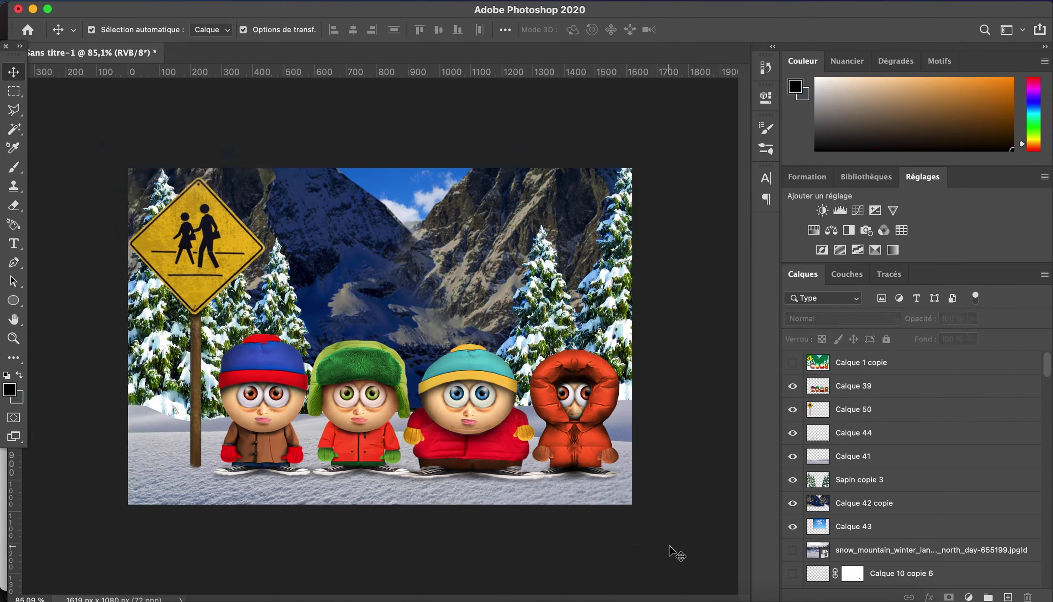
Try colourising the sign directly with Teinte/Saturation, then cancel the change.
{"action": "left_click", "coordinate": [208, 2]}
{"action": "left_click", "coordinate": [458, 106]}
{"action": "left_click", "coordinate": [916, 267]}
{"action": "left_click", "coordinate": [947, 151]}
Add a Teinte/Saturation adjustment layer colourised to blue hue 207 at 12% opacity.
{"action": "left_click", "coordinate": [813, 229]}
{"action": "left_click", "coordinate": [607, 271]}
{"action": "left_click_drag", "start_coordinate": [627, 195], "coordinate": [568, 196]}
{"action": "left_click", "coordinate": [725, 92]}
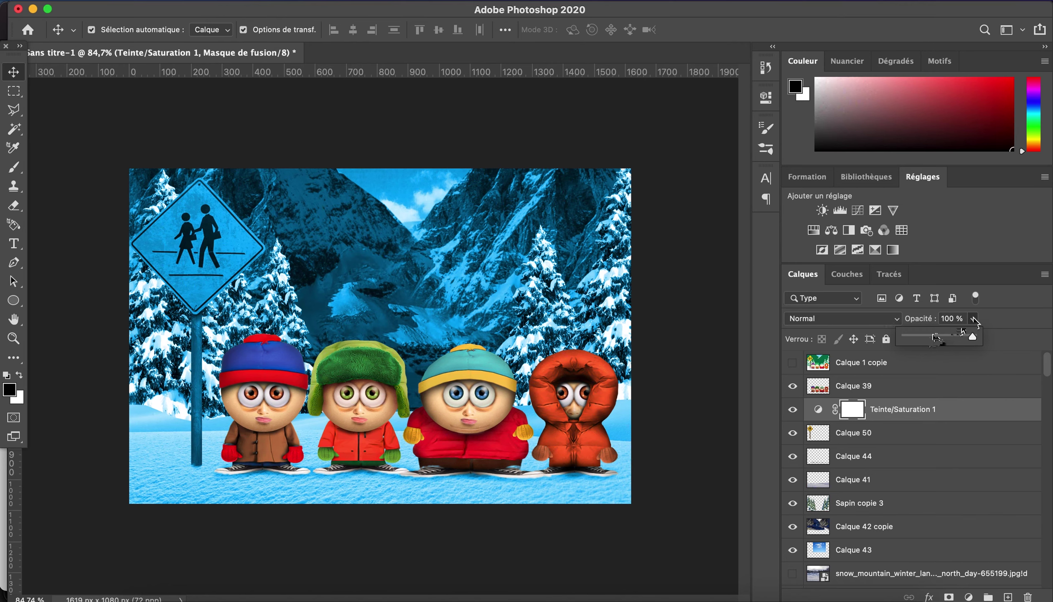
{"action": "left_click_drag", "start_coordinate": [974, 320], "coordinate": [916, 342]}
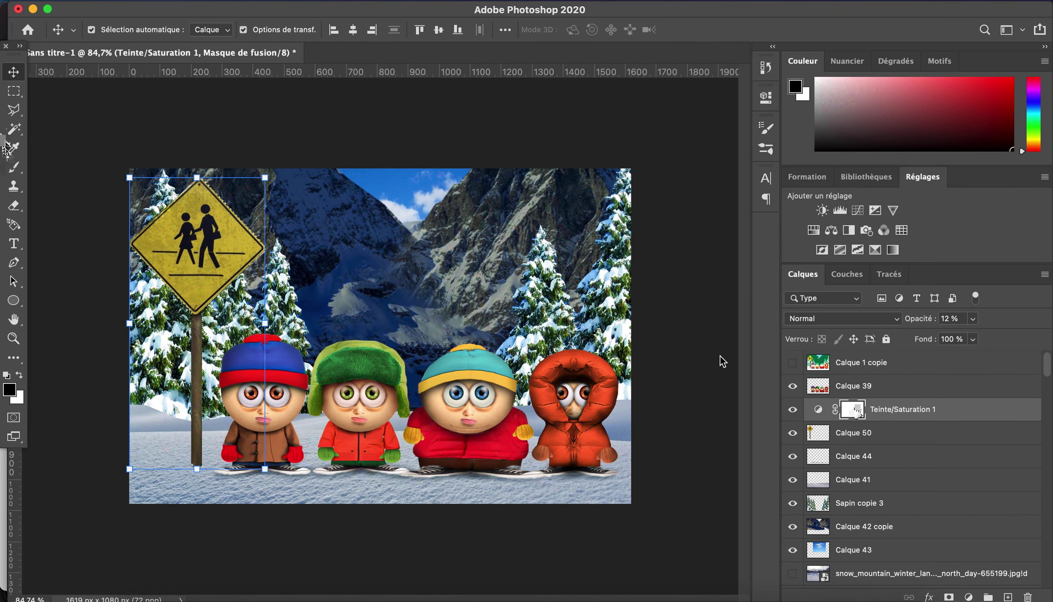
{"action": "left_click", "coordinate": [21, 169]}
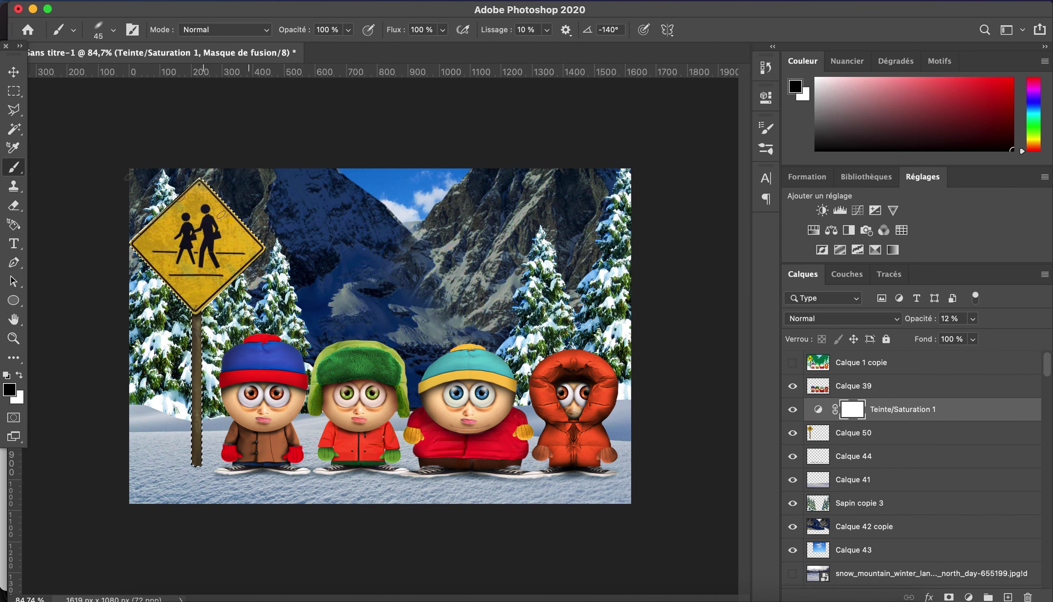
Add a layer mask to Calque 41 and set the brush size to 33 px.
{"action": "scroll", "coordinate": [400, 309], "scroll_direction": "up", "scroll_amount": 5}
{"action": "key", "text": "v"}
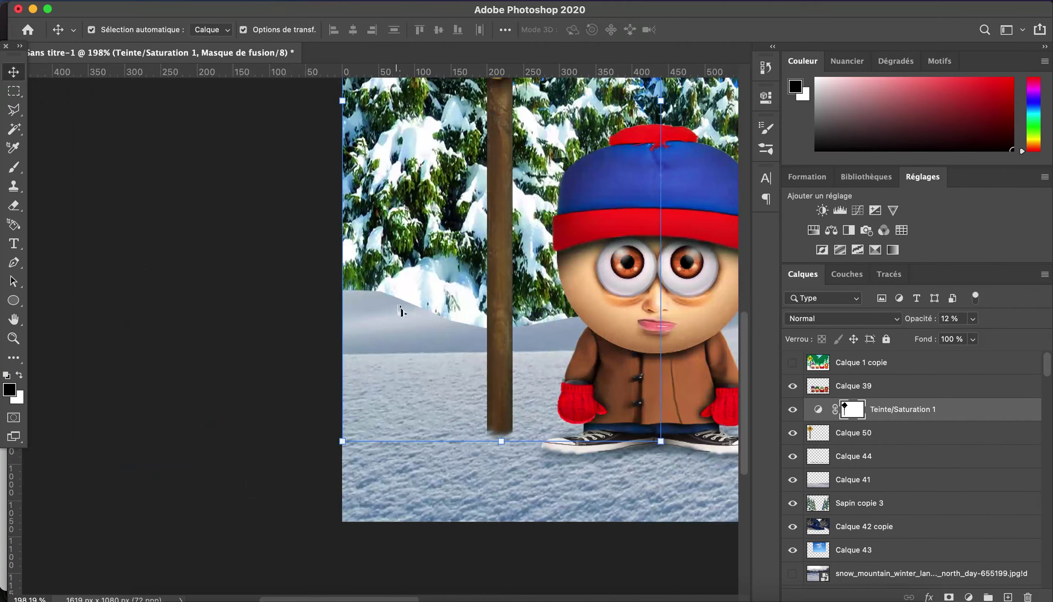
{"action": "left_click", "coordinate": [863, 480]}
{"action": "key", "text": "b"}
{"action": "left_click", "coordinate": [948, 596]}
{"action": "left_click", "coordinate": [113, 29]}
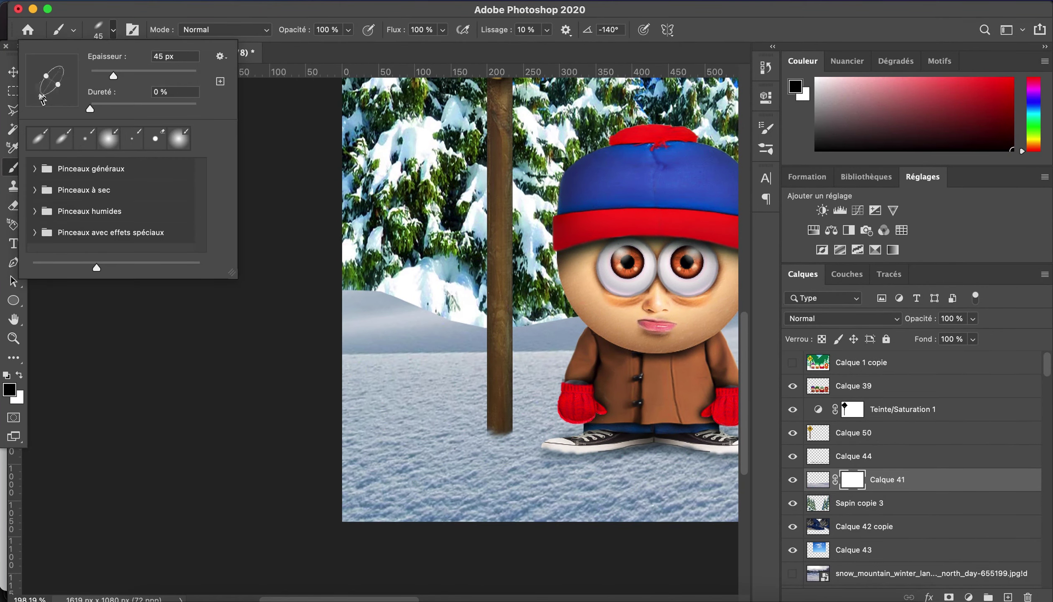
{"action": "key", "text": "Escape"}
{"action": "left_click", "coordinate": [113, 29]}
{"action": "left_click_drag", "start_coordinate": [163, 75], "coordinate": [100, 75]}
{"action": "key", "text": "Return"}
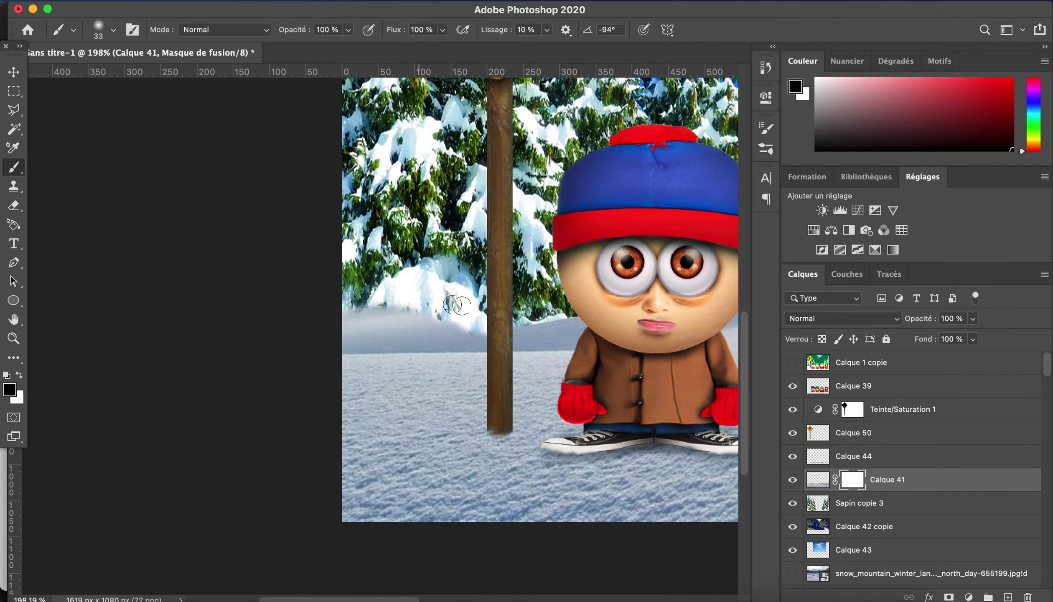
Zoom out to the whole image and pick Calque 39, the four characters layer.
{"action": "scroll", "coordinate": [603, 309], "scroll_direction": "right", "scroll_amount": 5}
{"action": "scroll", "coordinate": [543, 322], "scroll_direction": "right", "scroll_amount": 5}
{"action": "scroll", "coordinate": [580, 330], "scroll_direction": "right", "scroll_amount": 5}
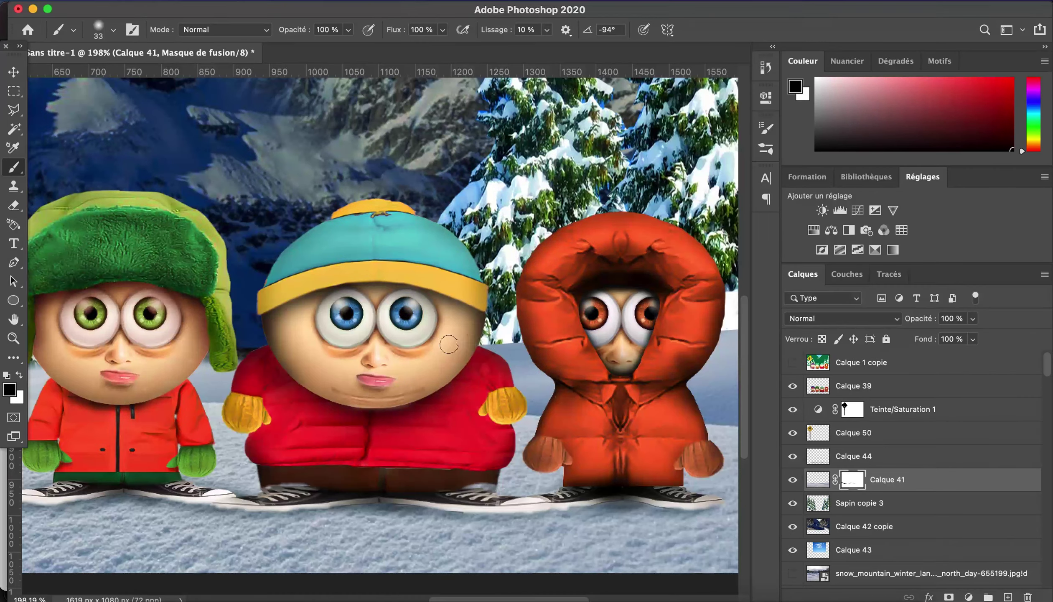
{"action": "scroll", "coordinate": [502, 343], "scroll_direction": "right", "scroll_amount": 5}
{"action": "key", "text": "super+0"}
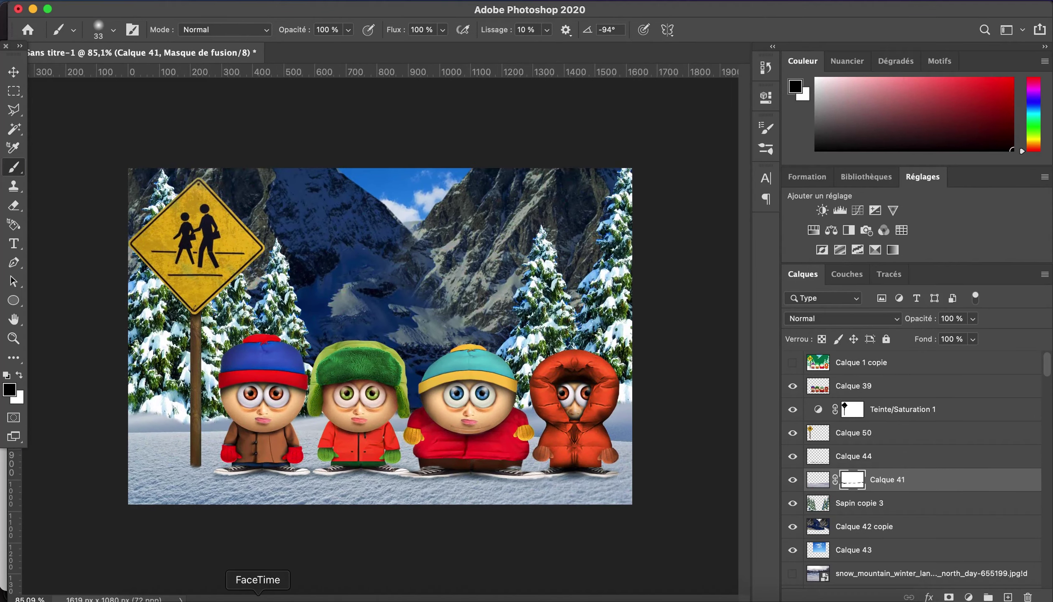
{"action": "scroll", "coordinate": [462, 438], "scroll_direction": "up", "scroll_amount": 1}
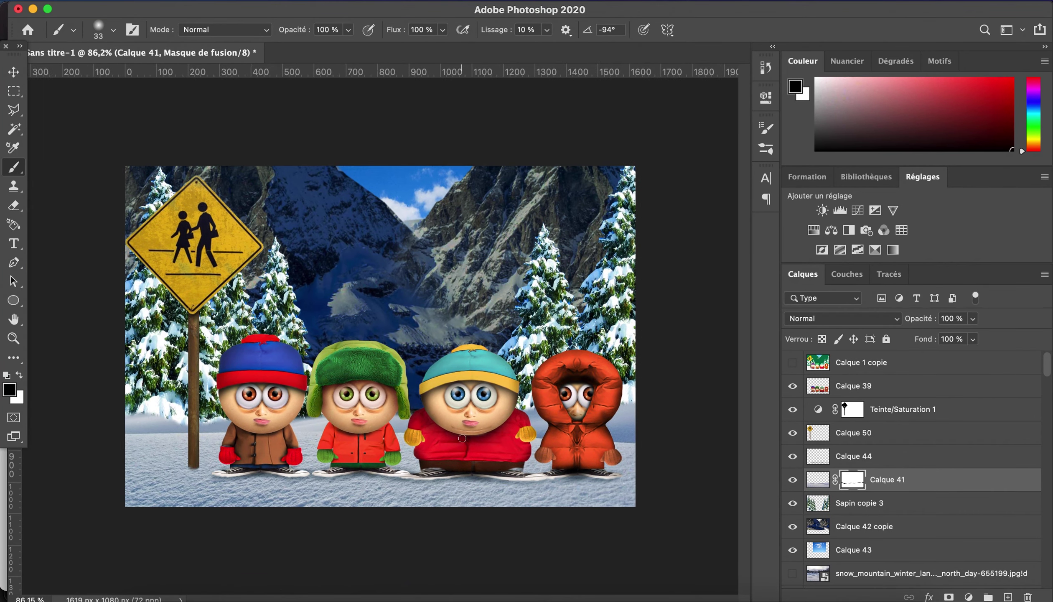
{"action": "key", "text": "v"}
{"action": "left_click", "coordinate": [359, 418]}
Load the characters selection and test a white 43% brush stroke on Stan's hat, then undo it.
{"action": "key", "text": "b"}
{"action": "left_click", "coordinate": [818, 385], "text": "super"}
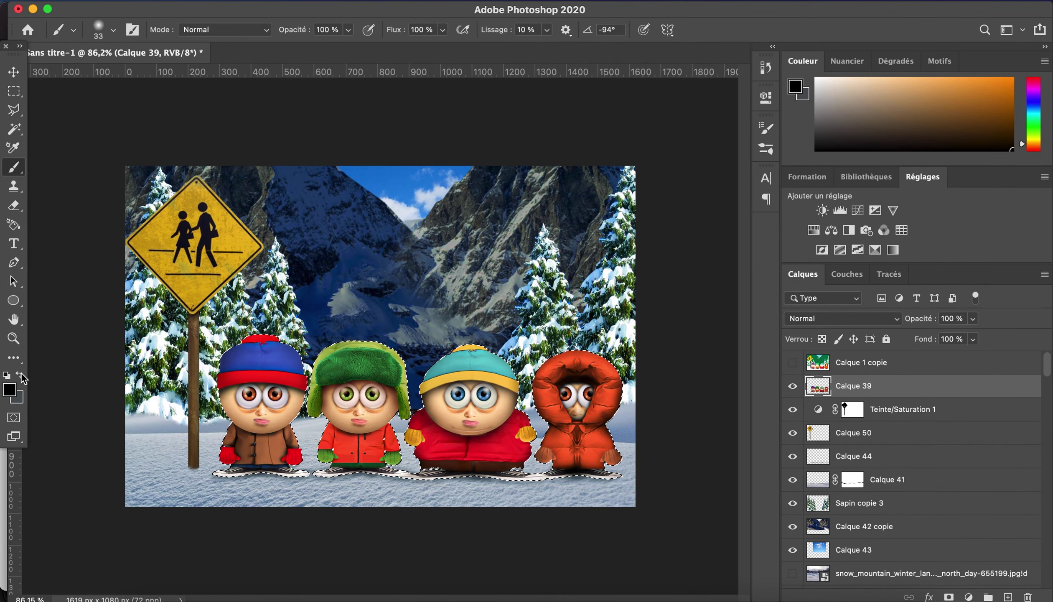
{"action": "left_click", "coordinate": [795, 87]}
{"action": "left_click", "coordinate": [940, 240]}
{"action": "scroll", "coordinate": [376, 334], "scroll_direction": "up", "scroll_amount": 3}
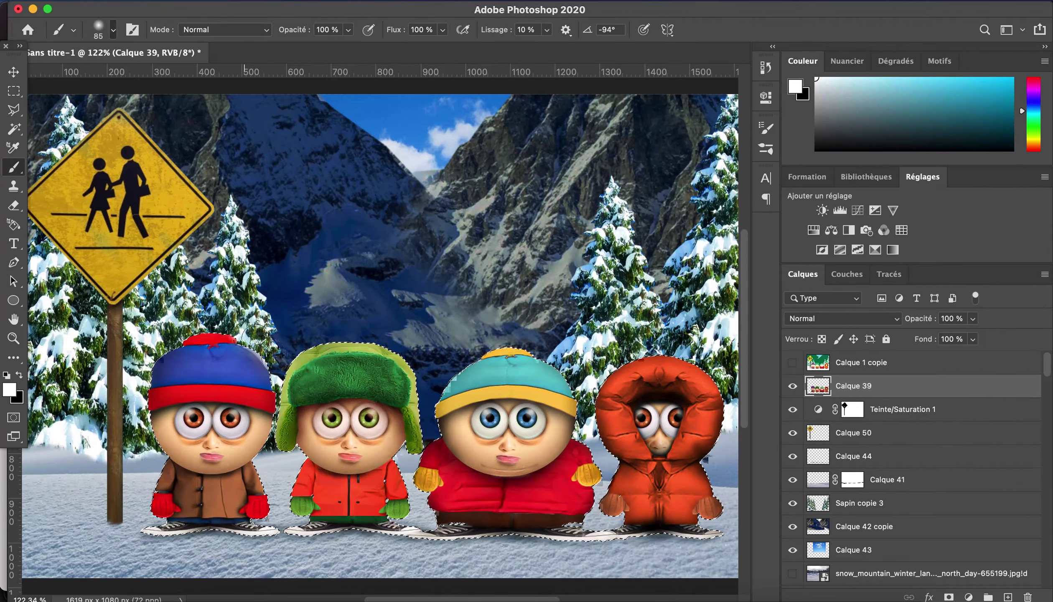
{"action": "left_click_drag", "start_coordinate": [348, 29], "coordinate": [317, 46]}
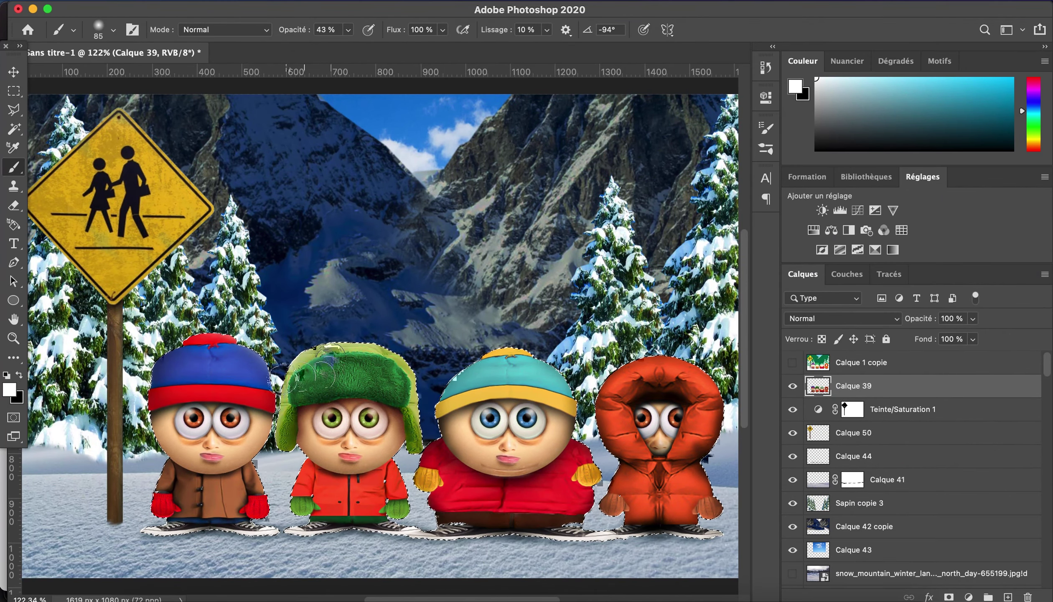
{"action": "left_click_drag", "start_coordinate": [247, 368], "coordinate": [259, 401]}
{"action": "key", "text": "super+z"}
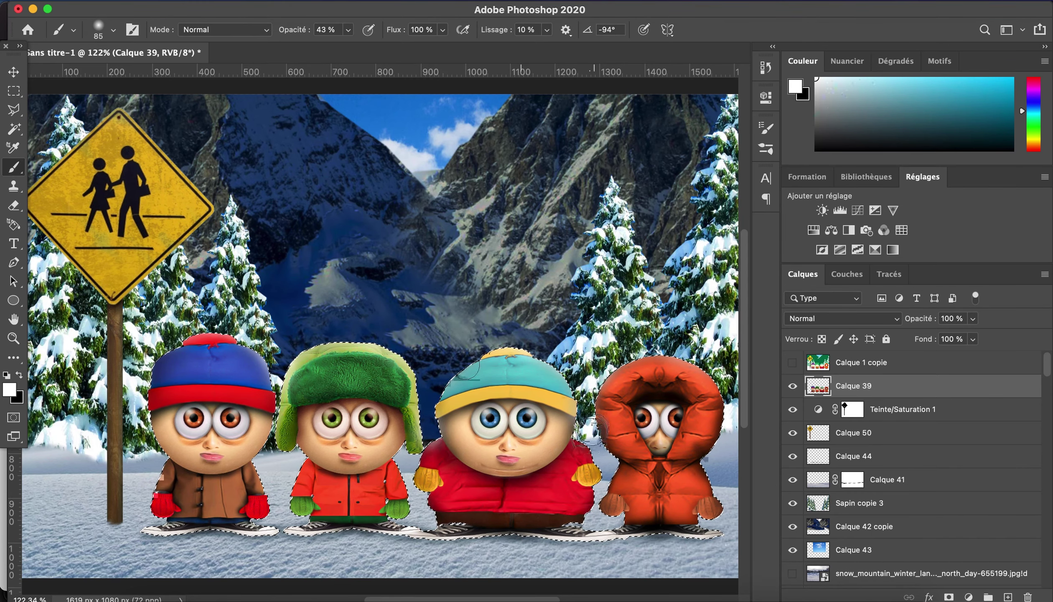
Deselect the characters and lock the Teinte/Saturation 1 layer's position.
{"action": "key", "text": "m"}
{"action": "key", "text": "super+minus"}
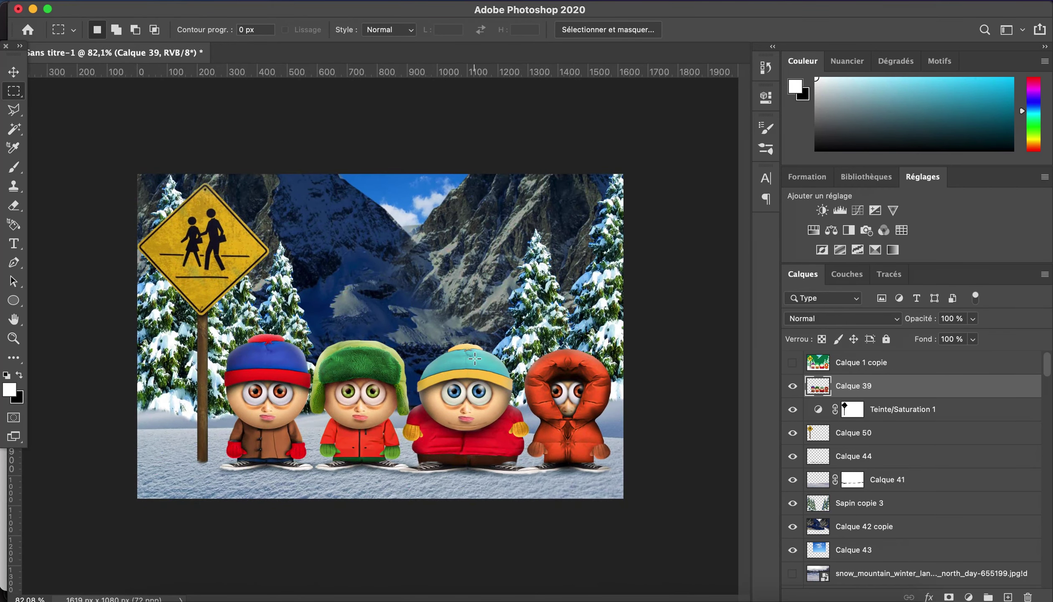
{"action": "left_click", "coordinate": [792, 361]}
{"action": "key", "text": "v"}
{"action": "left_click", "coordinate": [370, 208]}
Swap the colours, select Calque 42 copie, and try the Blur and Eraser tools.
{"action": "key", "text": "x"}
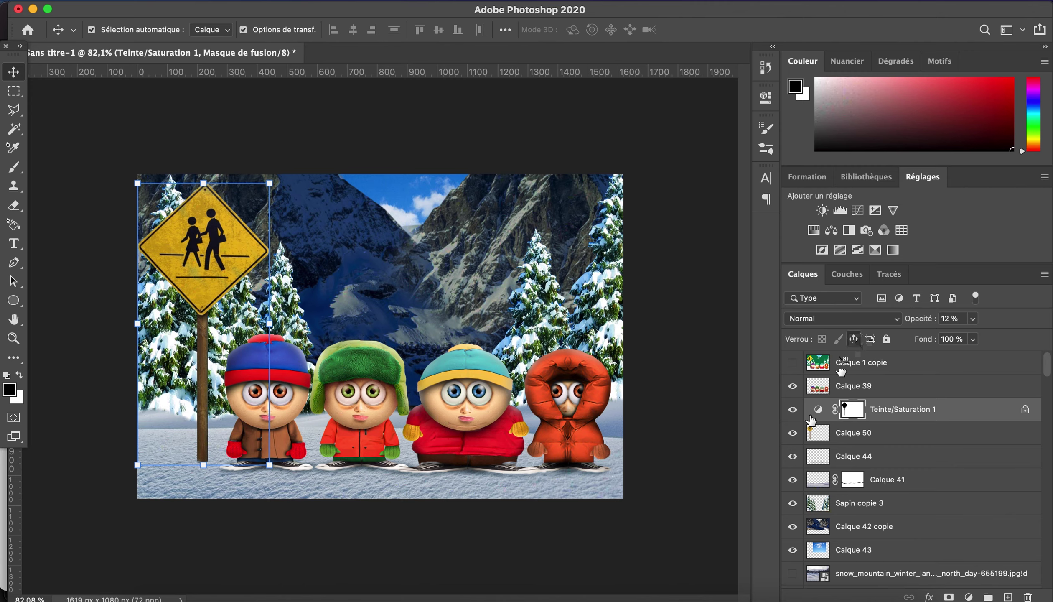
{"action": "left_click", "coordinate": [861, 526]}
{"action": "scroll", "coordinate": [376, 334], "scroll_direction": "up", "scroll_amount": 5}
{"action": "scroll", "coordinate": [376, 293], "scroll_direction": "up", "scroll_amount": 3}
{"action": "left_click", "coordinate": [13, 357]}
{"action": "left_click", "coordinate": [71, 432]}
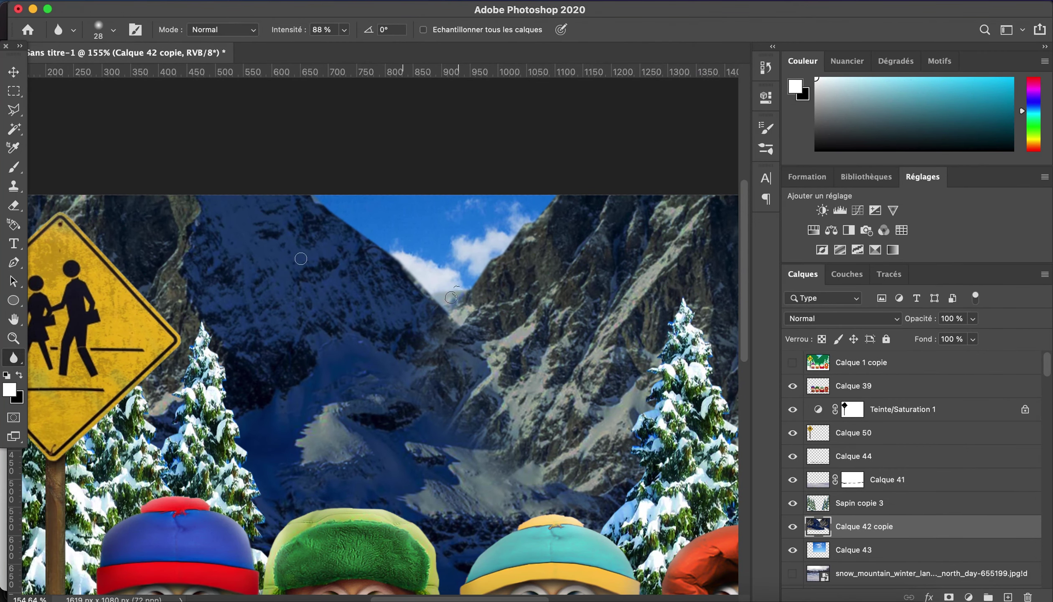
{"action": "key", "text": "e"}
{"action": "left_click", "coordinate": [15, 358]}
{"action": "scroll", "coordinate": [467, 293], "scroll_direction": "down", "scroll_amount": 5}
{"action": "key", "text": "v"}
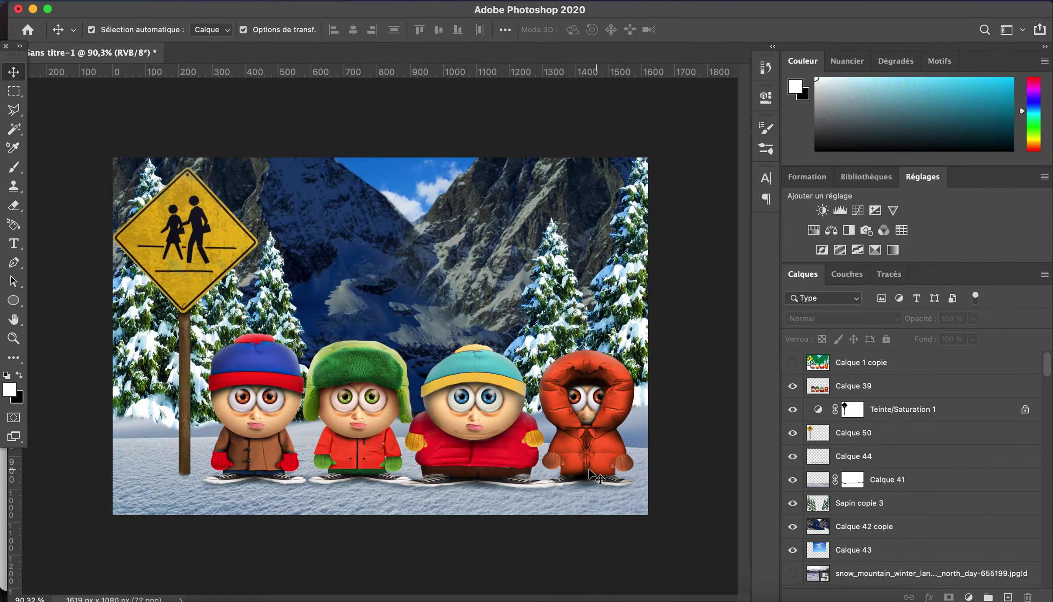
{"action": "scroll", "coordinate": [635, 424], "scroll_direction": "up", "scroll_amount": 5}
{"action": "scroll", "coordinate": [635, 424], "scroll_direction": "down", "scroll_amount": 5}
{"action": "scroll", "coordinate": [635, 424], "scroll_direction": "down", "scroll_amount": 3}
Sharpen the characters with Accentuation at Gain 42% and Rayon 1,7 px.
{"action": "left_click", "coordinate": [417, 418]}
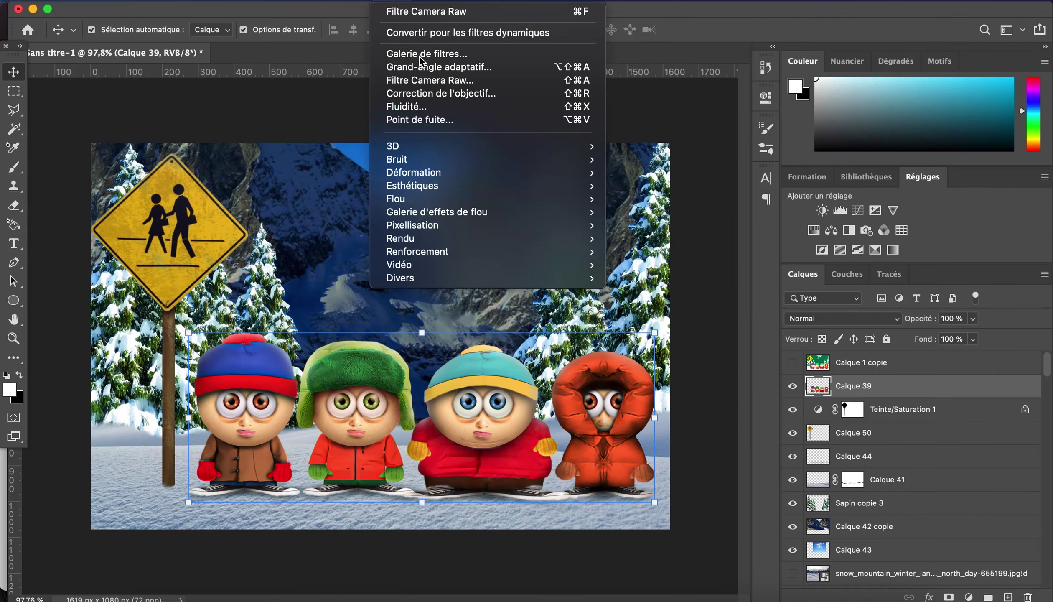
{"action": "left_click", "coordinate": [627, 289]}
{"action": "left_click_drag", "start_coordinate": [722, 330], "coordinate": [619, 329]}
{"action": "left_click_drag", "start_coordinate": [709, 293], "coordinate": [646, 293]}
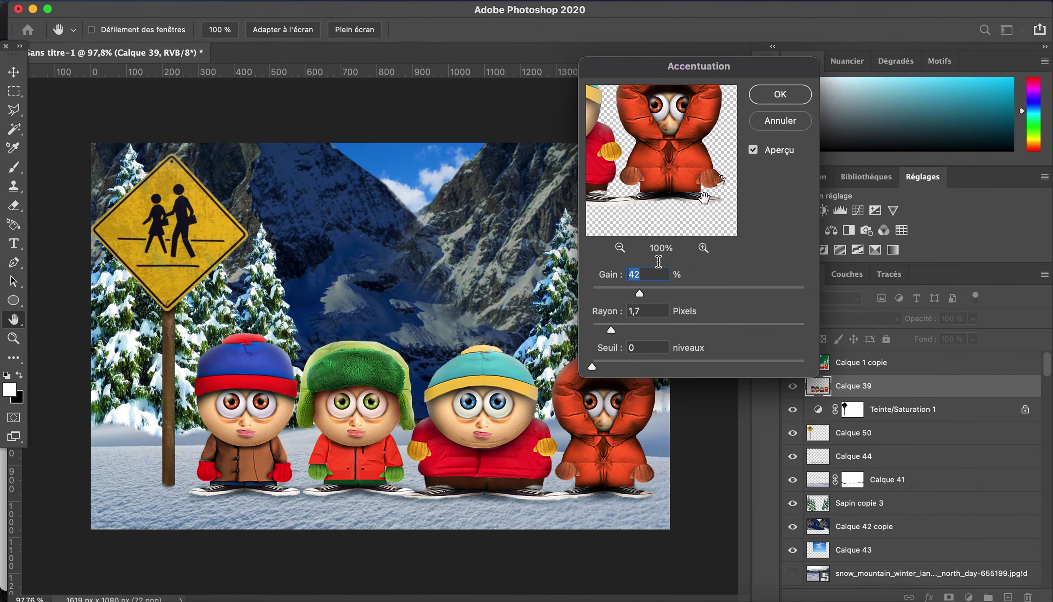
{"action": "left_click", "coordinate": [780, 94]}
Reapply the last Accentuation sharpening filter to the characters.
{"action": "left_click", "coordinate": [311, 4]}
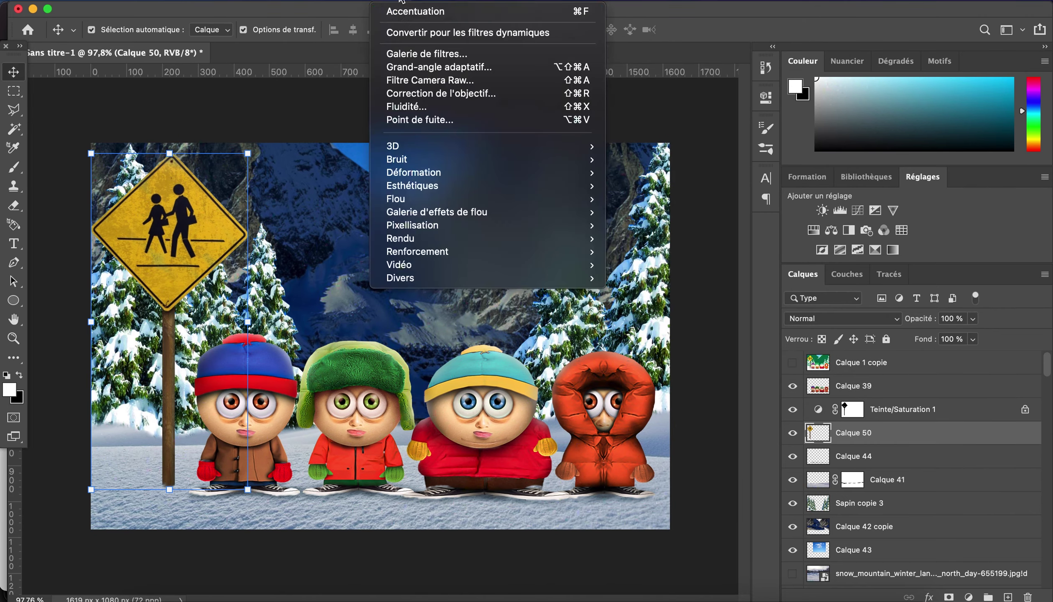
{"action": "left_click", "coordinate": [694, 294]}
{"action": "scroll", "coordinate": [702, 301], "scroll_direction": "down", "scroll_amount": 1}
{"action": "scroll", "coordinate": [702, 301], "scroll_direction": "down", "scroll_amount": 1}
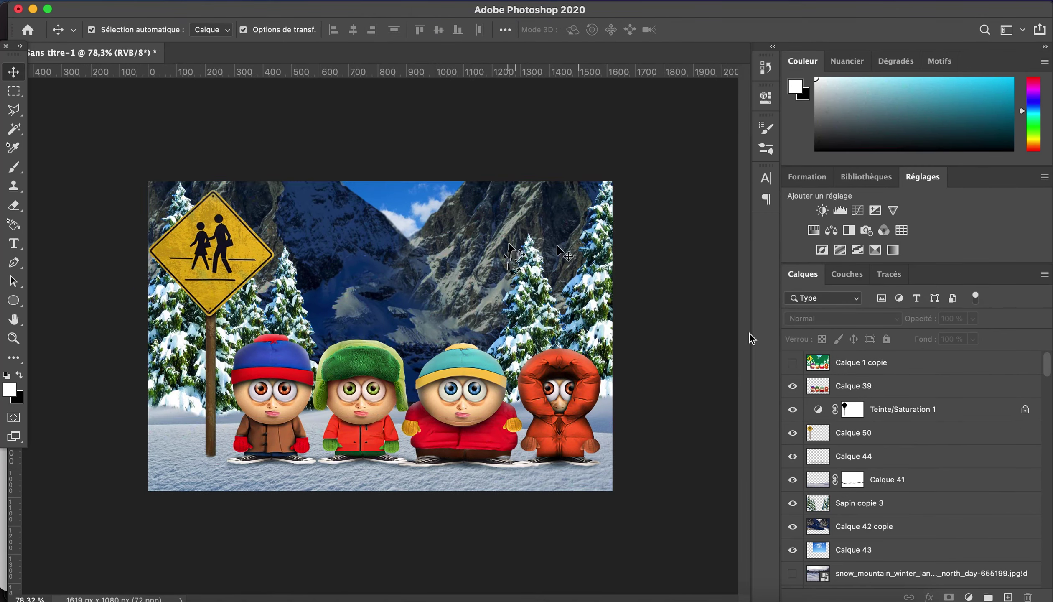
Colourise Calque 42 copie green with saturation +49, then undo it.
{"action": "left_click", "coordinate": [861, 526]}
{"action": "left_click", "coordinate": [856, 503], "text": "shift"}
{"action": "left_click", "coordinate": [861, 526]}
{"action": "left_click", "coordinate": [472, 107]}
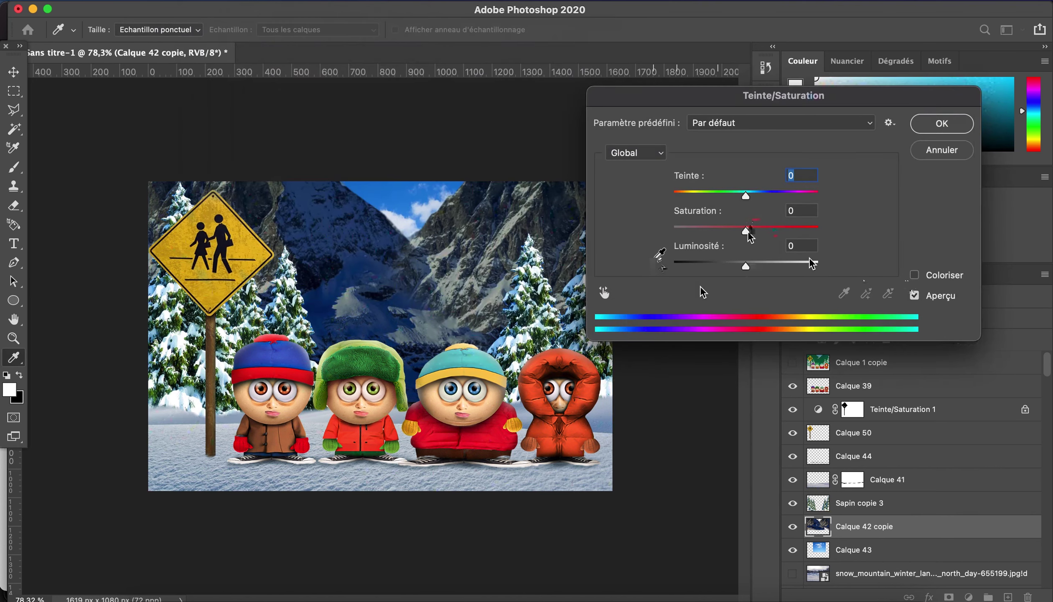
{"action": "left_click", "coordinate": [914, 275]}
{"action": "left_click_drag", "start_coordinate": [674, 192], "coordinate": [738, 192]}
{"action": "mouse_move", "coordinate": [710, 227]}
{"action": "left_mouse_down"}
{"action": "mouse_move", "coordinate": [744, 228]}
{"action": "mouse_move", "coordinate": [701, 194]}
{"action": "left_mouse_up"}
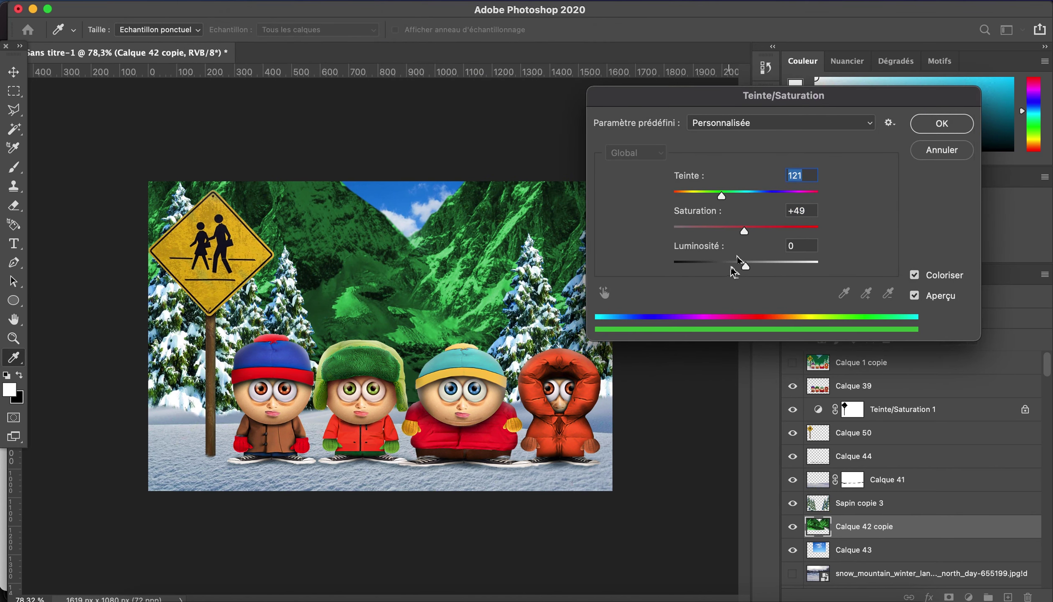
{"action": "left_click_drag", "start_coordinate": [745, 266], "coordinate": [726, 266]}
{"action": "left_click", "coordinate": [953, 130]}
{"action": "key", "text": "ctrl+z"}
Duplicate the mountains layer and colourise the copy green with Teinte/Saturation.
{"action": "key", "text": "ctrl+j"}
{"action": "left_click", "coordinate": [200, 5]}
{"action": "left_click", "coordinate": [481, 106]}
{"action": "left_click_drag", "start_coordinate": [745, 194], "coordinate": [719, 194]}
{"action": "left_click_drag", "start_coordinate": [745, 231], "coordinate": [808, 231]}
{"action": "left_click_drag", "start_coordinate": [745, 265], "coordinate": [713, 266]}
{"action": "key", "text": "Return"}
Blend the green mountain copy in Lumière tamisée at 70%, then duplicate Sapin copie 3.
{"action": "key", "text": "v"}
{"action": "left_click", "coordinate": [836, 318]}
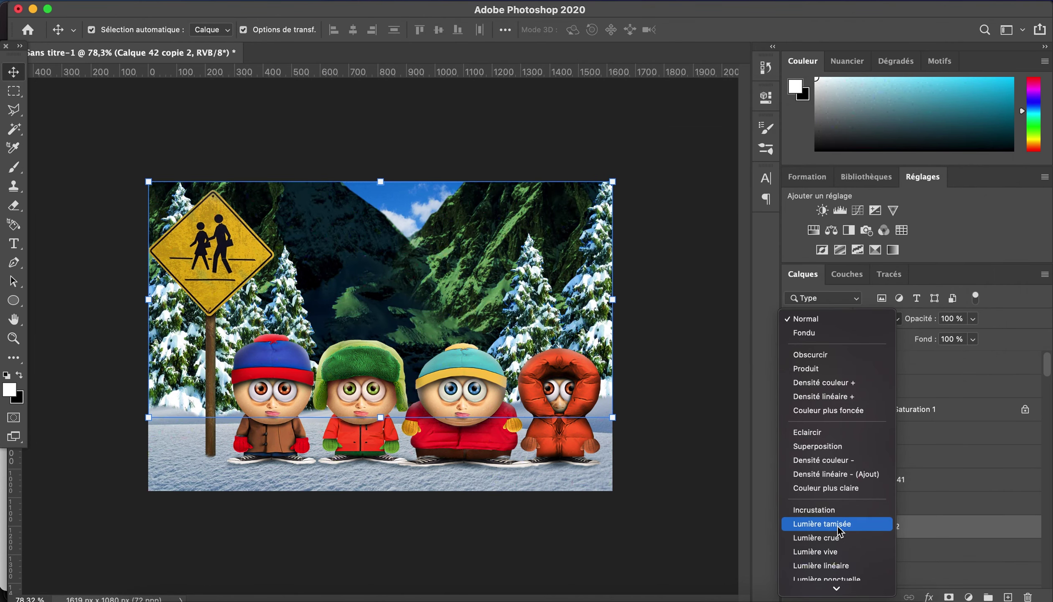
{"action": "left_click", "coordinate": [821, 524]}
{"action": "left_click_drag", "start_coordinate": [973, 318], "coordinate": [954, 344]}
{"action": "left_click", "coordinate": [859, 503]}
{"action": "key", "text": "ctrl+j"}
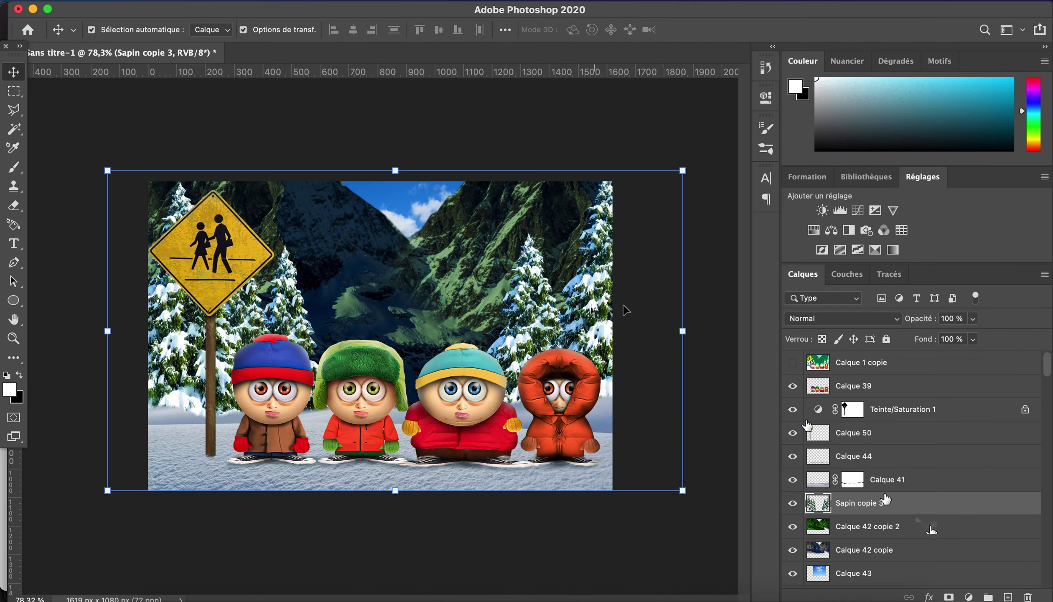
Colourise the tree copy green with Teinte 101 and Saturation +100.
{"action": "left_click", "coordinate": [201, 5]}
{"action": "left_click", "coordinate": [482, 103]}
{"action": "left_click_drag", "start_coordinate": [789, 231], "coordinate": [819, 230]}
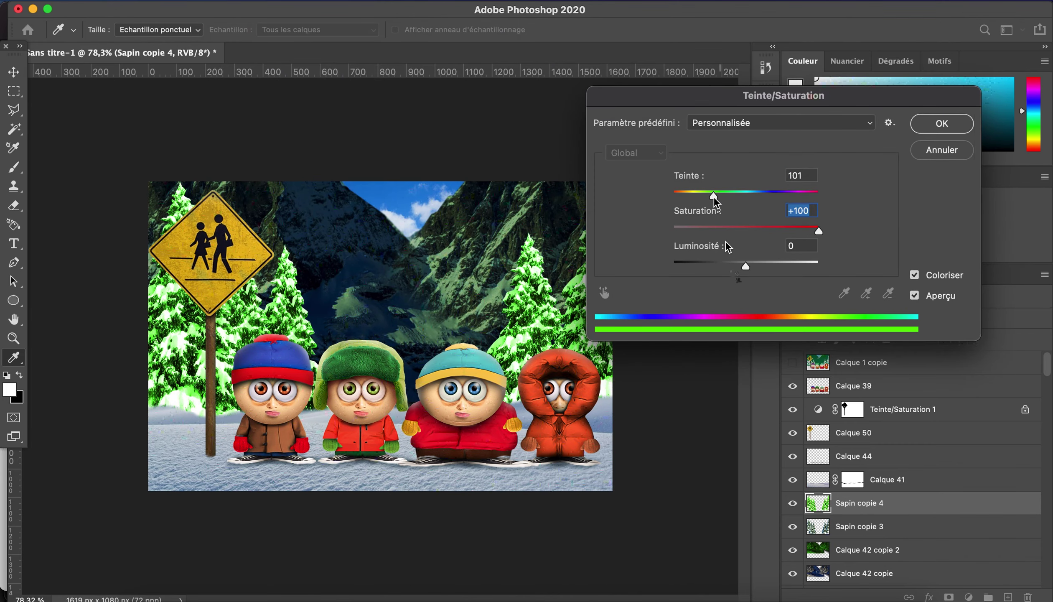
{"action": "left_click_drag", "start_coordinate": [746, 266], "coordinate": [702, 266]}
{"action": "left_click_drag", "start_coordinate": [750, 194], "coordinate": [714, 194]}
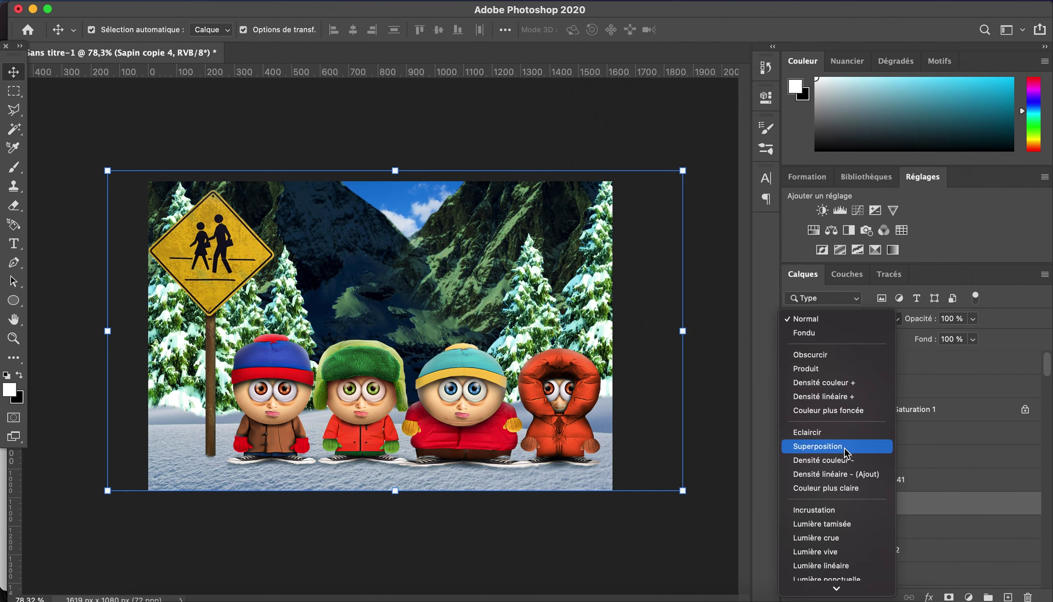
Blend the green tree copy in Incrustation at about 61% and reposition Calque 43.
{"action": "left_click", "coordinate": [848, 509]}
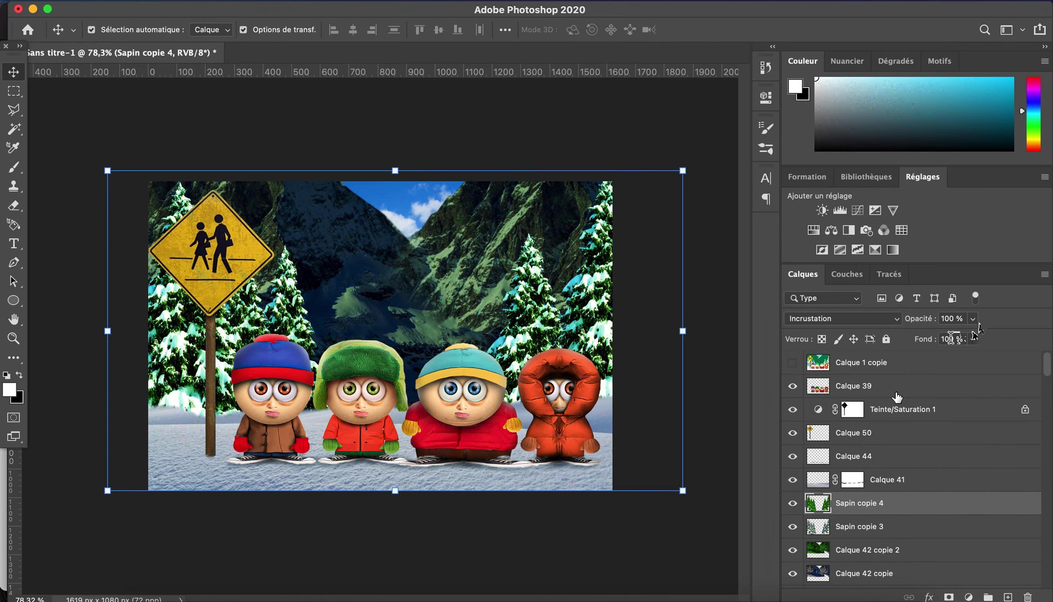
{"action": "left_click_drag", "start_coordinate": [972, 318], "coordinate": [944, 338]}
{"action": "left_click_drag", "start_coordinate": [409, 182], "coordinate": [411, 229]}
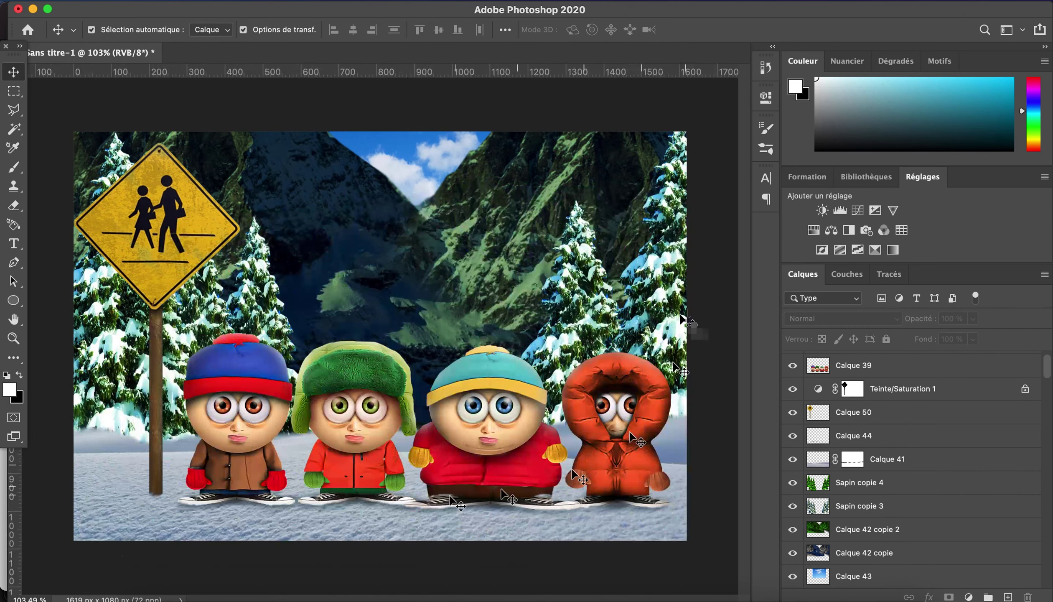
{"action": "left_click", "coordinate": [410, 541]}
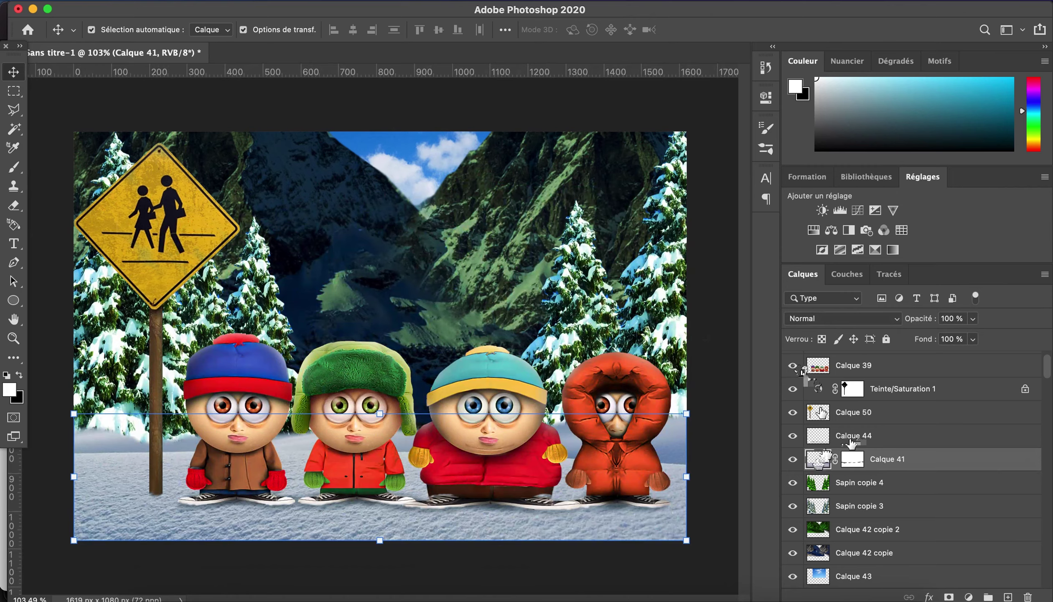
{"action": "left_click", "coordinate": [209, 2]}
Apply Niveaux to Calque 41, lowering the white input point to 201.
{"action": "left_click", "coordinate": [455, 46]}
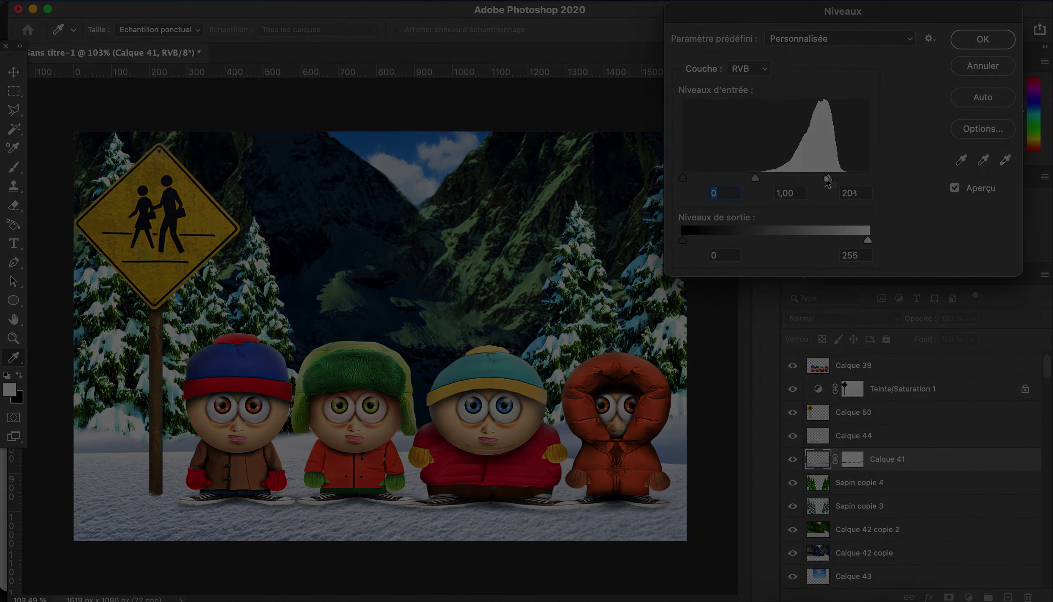